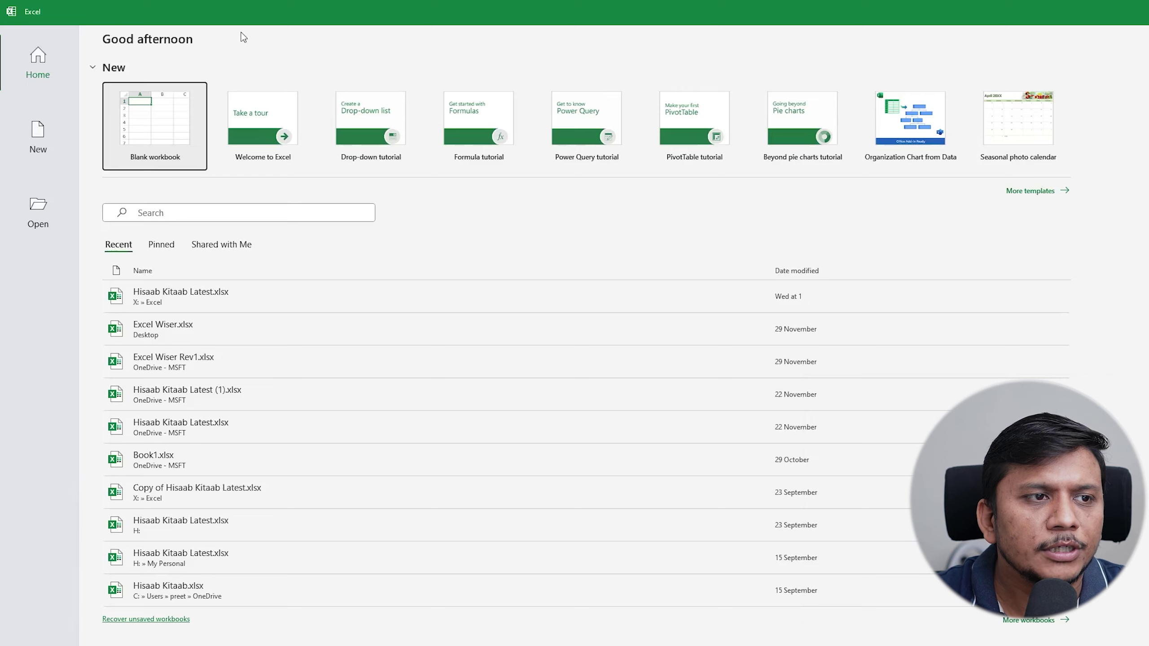
# Step: Create a blank workbook and enter the title "Monthly Budget Calculator" in cell A1
pyautogui.click(174, 123)
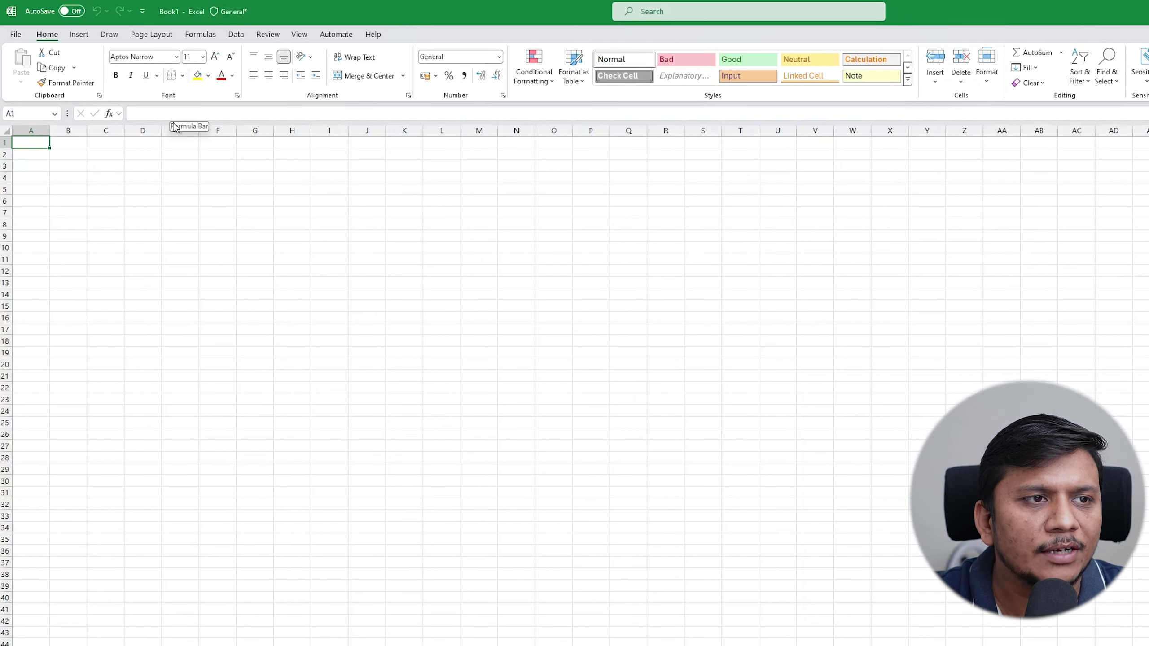
pyautogui.click(79, 223)
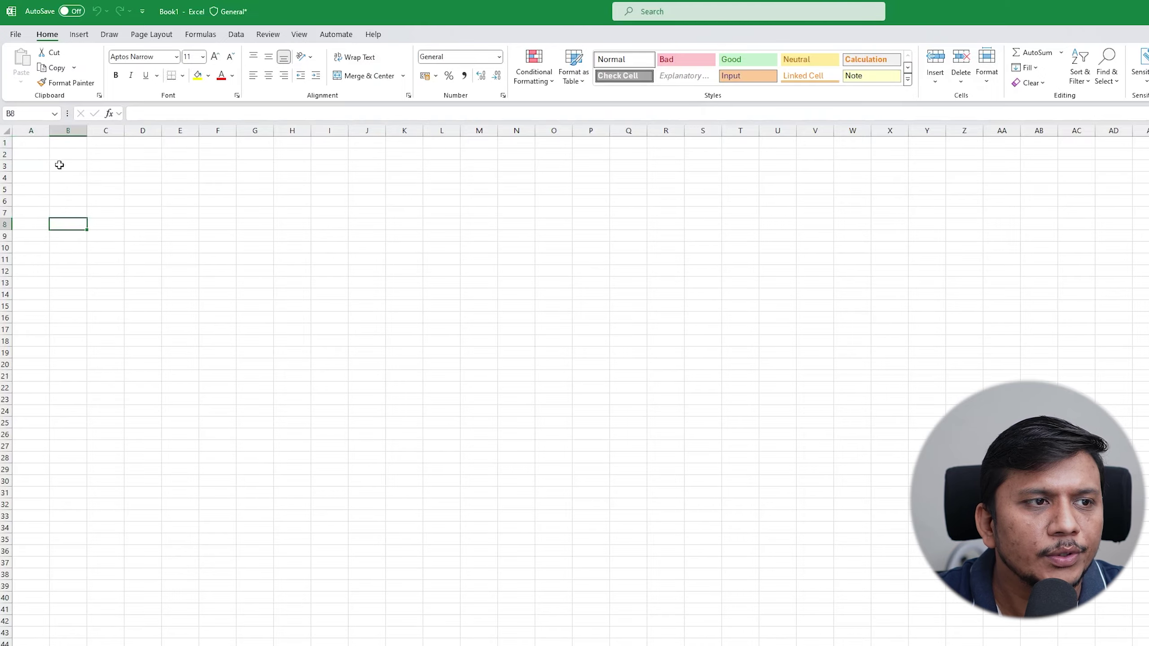
pyautogui.click(36, 142)
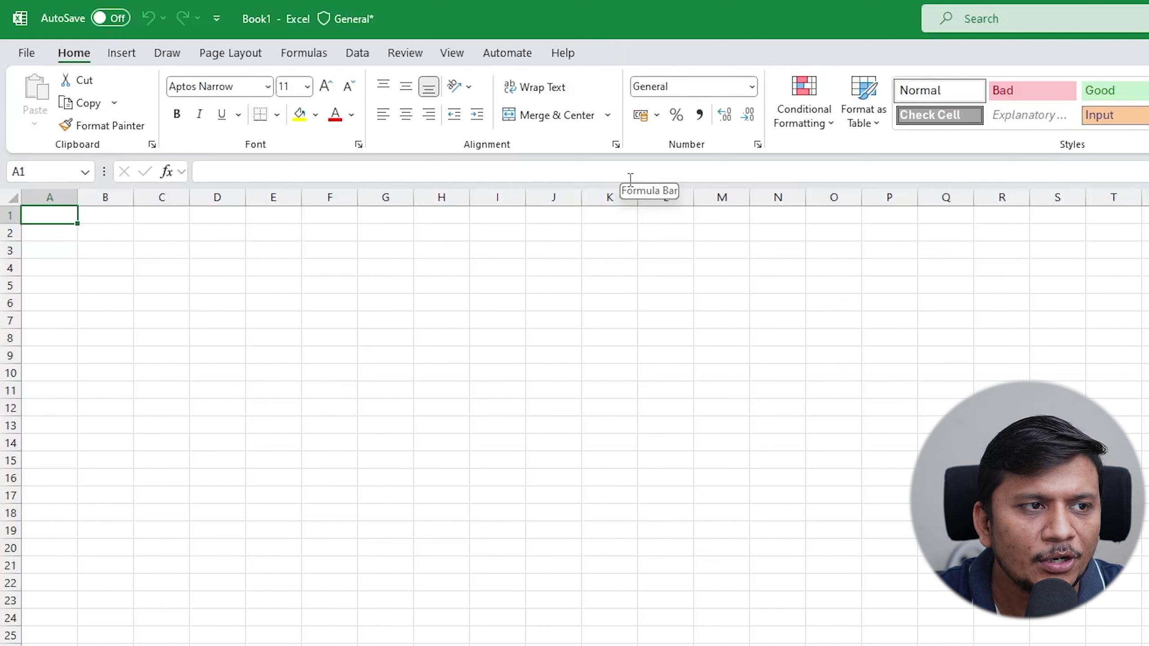
pyautogui.write('Month')
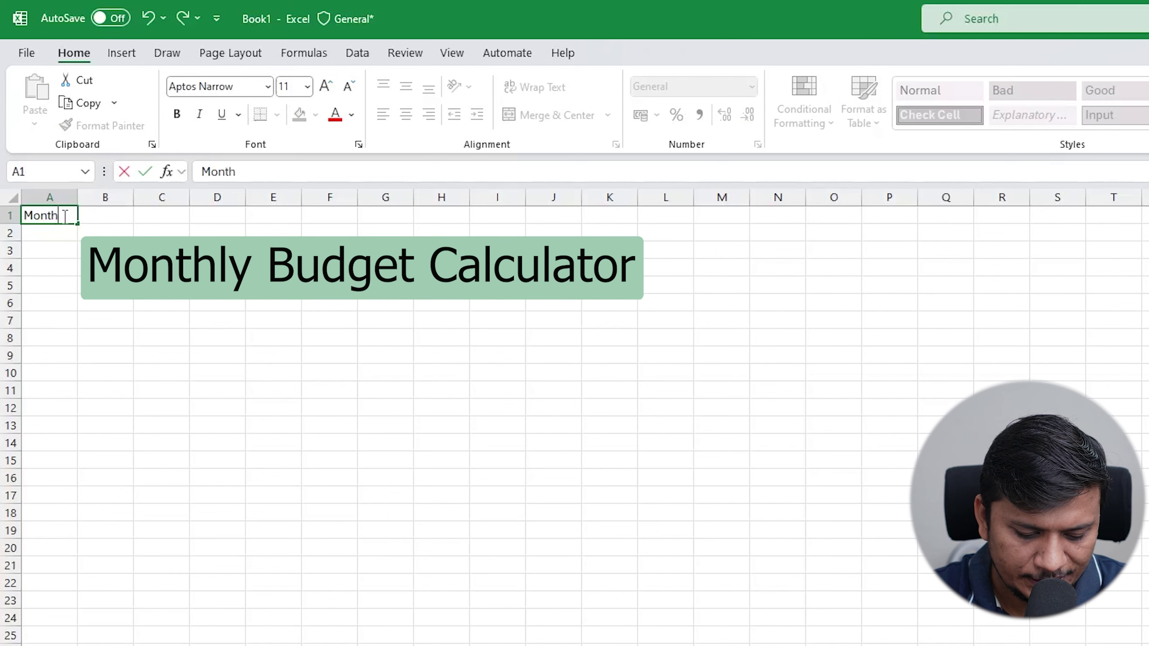
pyautogui.write('ly Budget Cal')
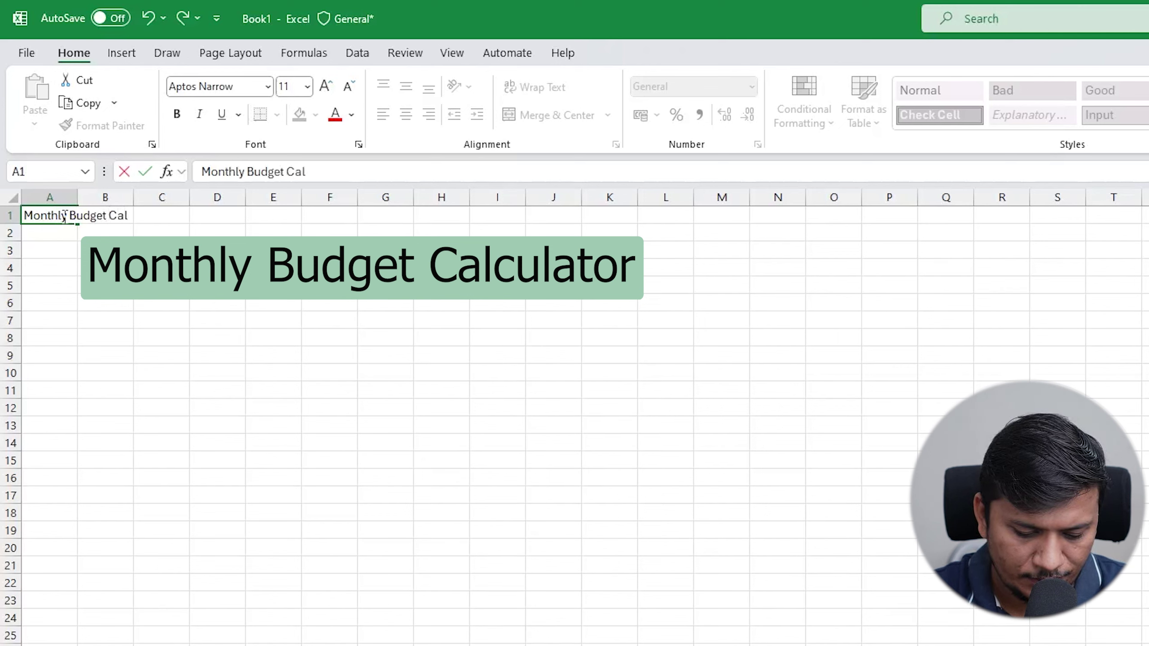
pyautogui.write('culator')
pyautogui.hotkey('ctrl', 'Return')
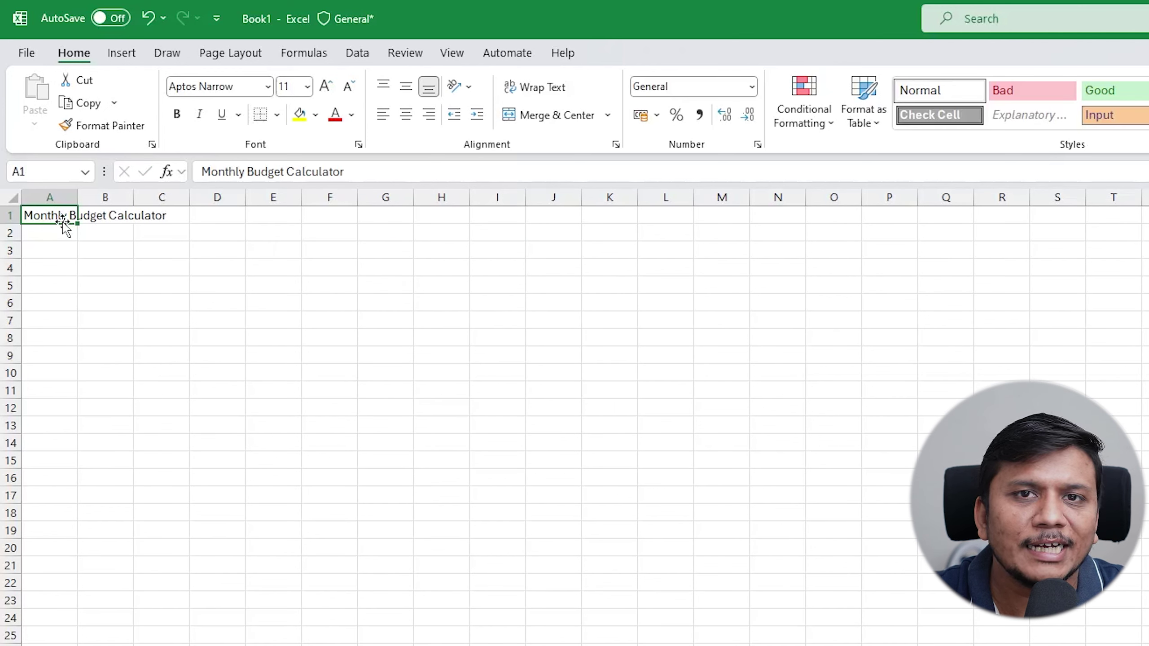
# Step: Enter the column headings "Sr no" in A3 and "Expense Type" in B3
pyautogui.click(116, 249)
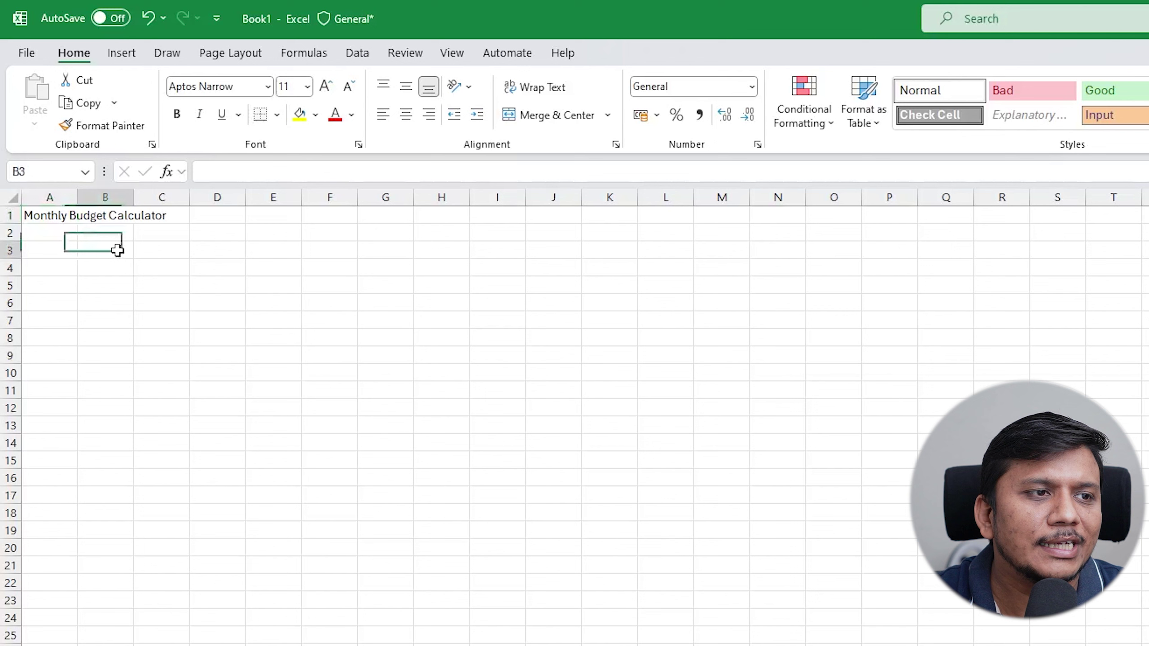
pyautogui.click(56, 217)
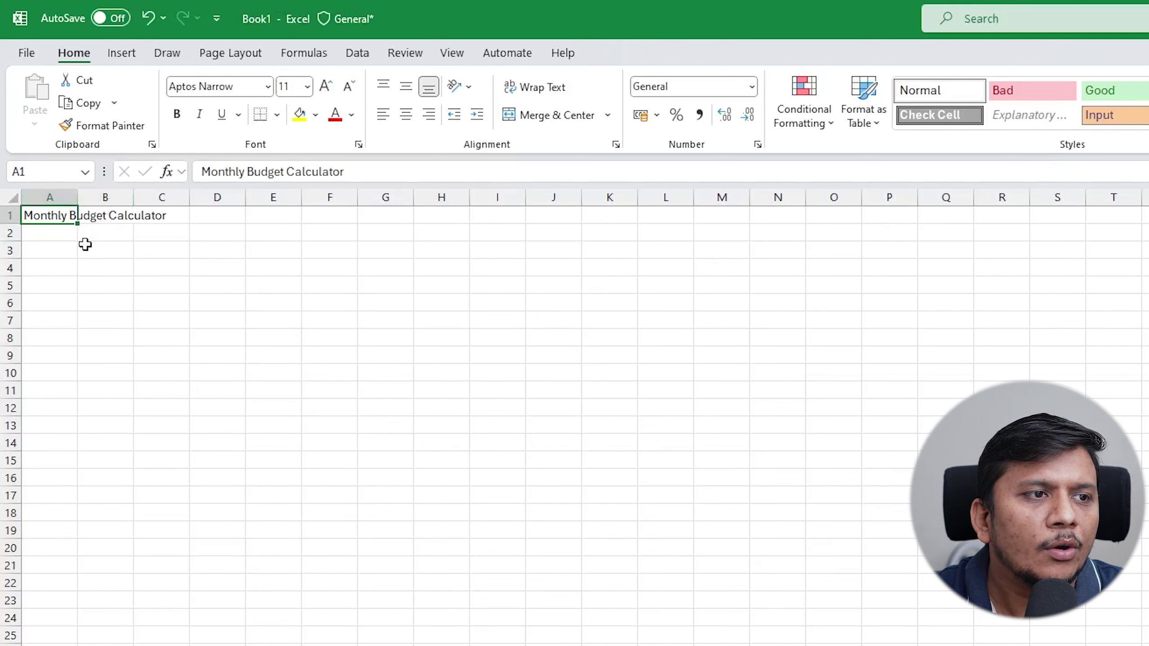
pyautogui.click(56, 248)
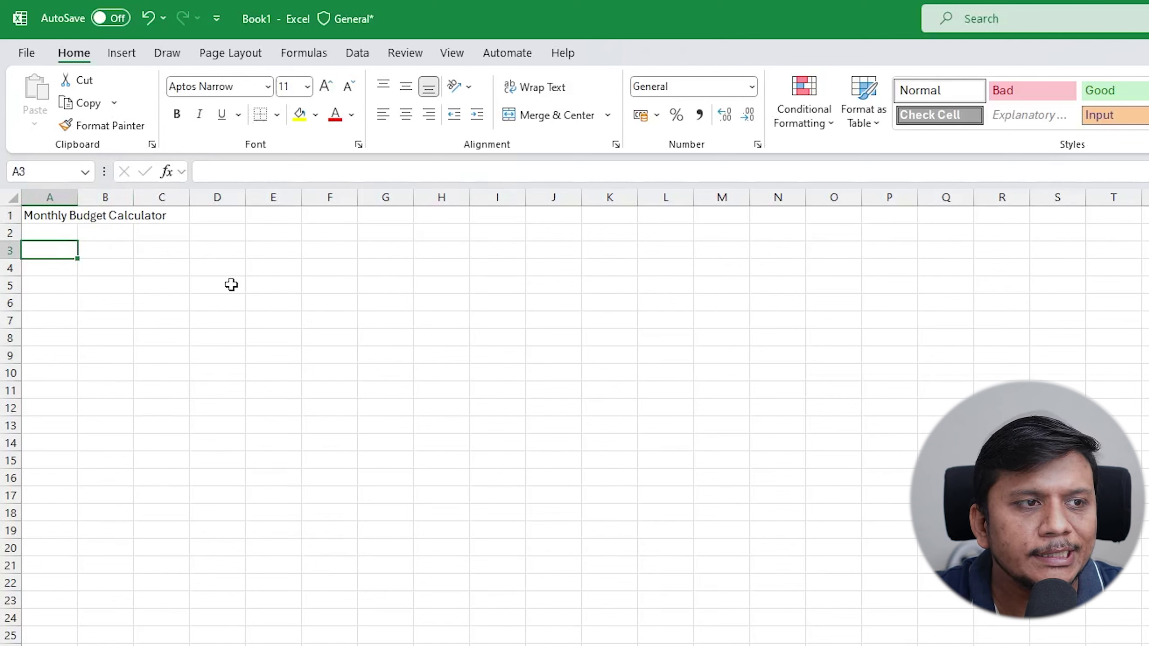
pyautogui.write('S')
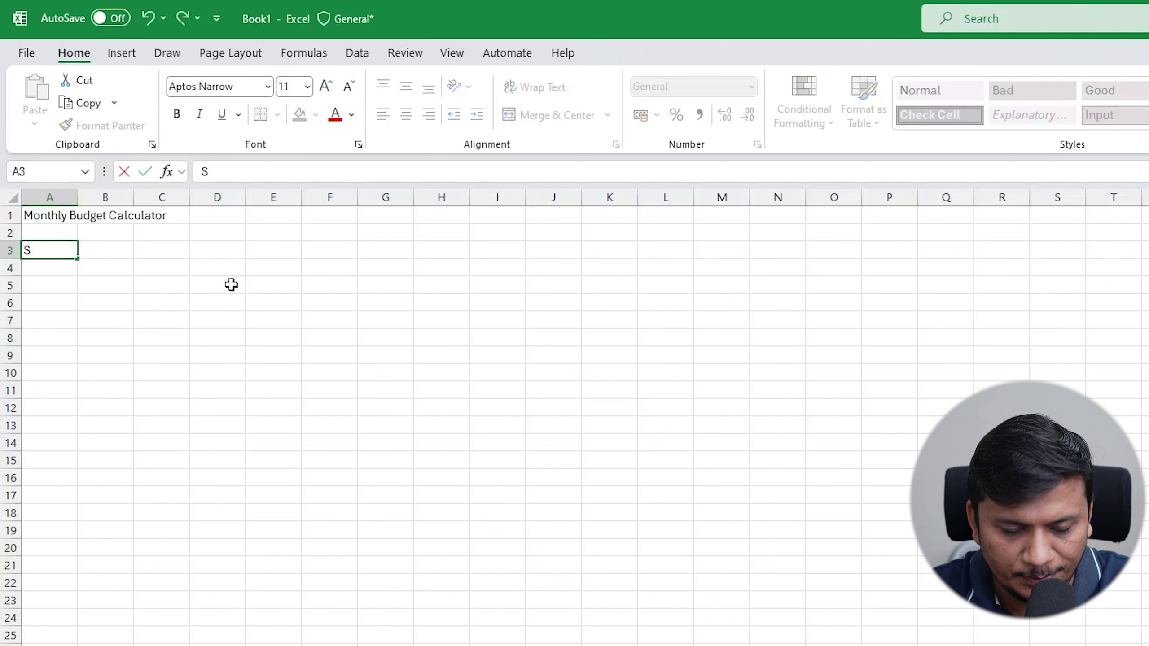
pyautogui.write('r no')
pyautogui.press('Tab')
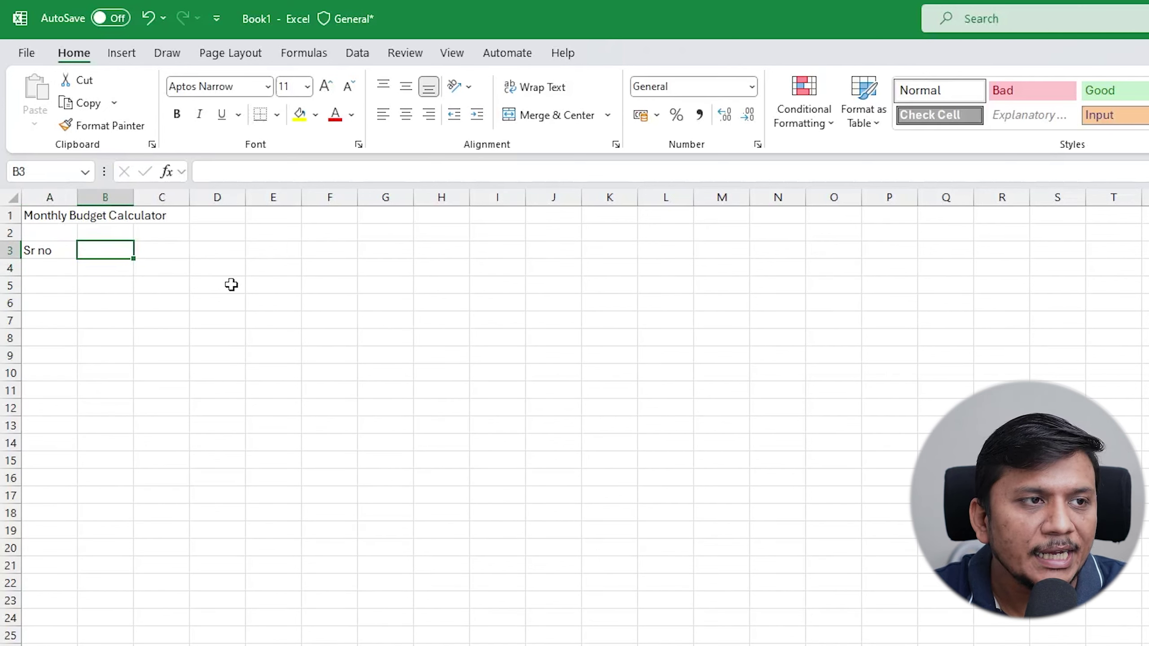
pyautogui.write('Expense ')
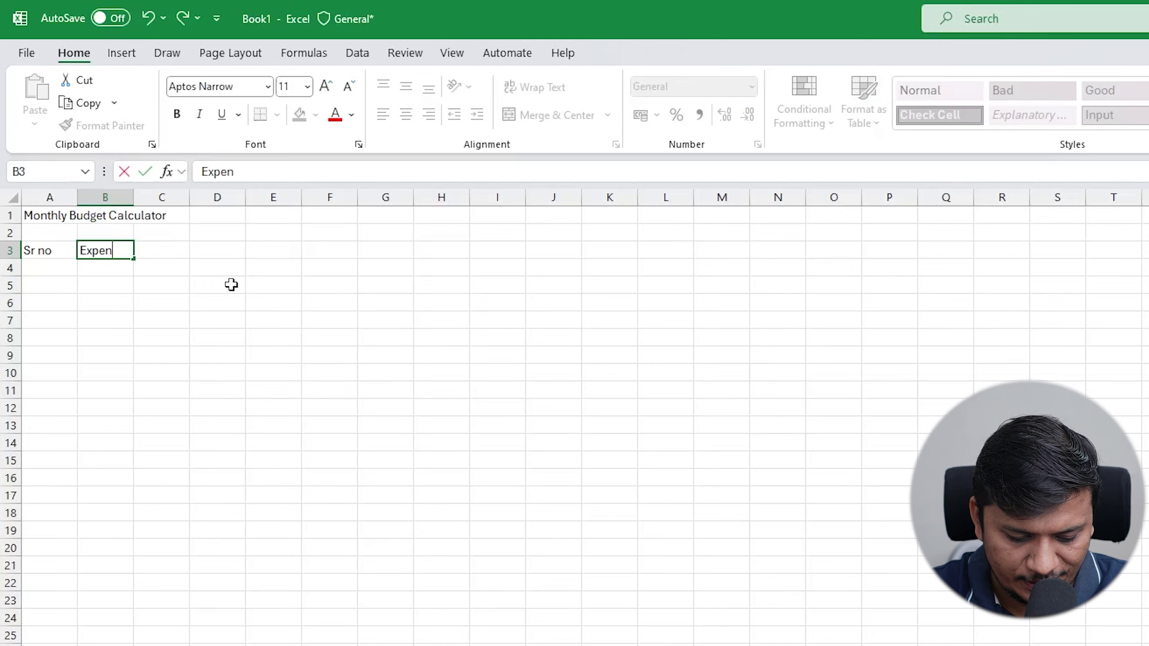
pyautogui.write('Type')
pyautogui.press('Return')
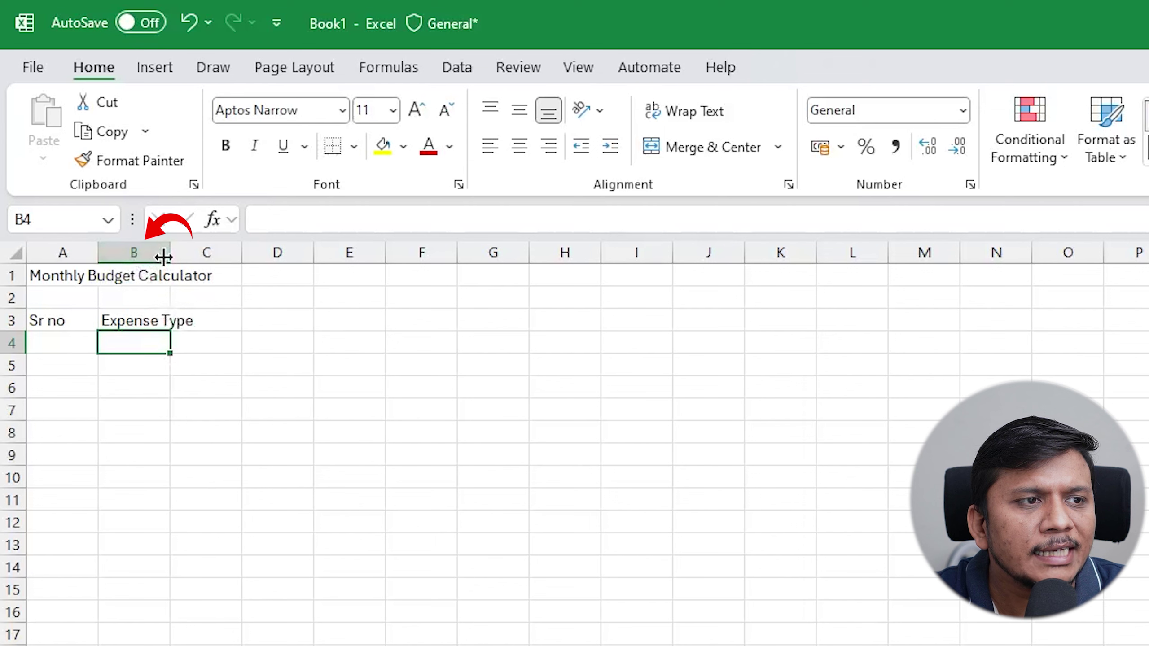
# Step: Widen column B so that the "Expense Type" heading fits inside it
pyautogui.moveTo(164, 257); pyautogui.dragTo(193, 260)
pyautogui.press('Down')
pyautogui.press('Down')
pyautogui.press('Down')
pyautogui.press('Down')
pyautogui.press('Down')
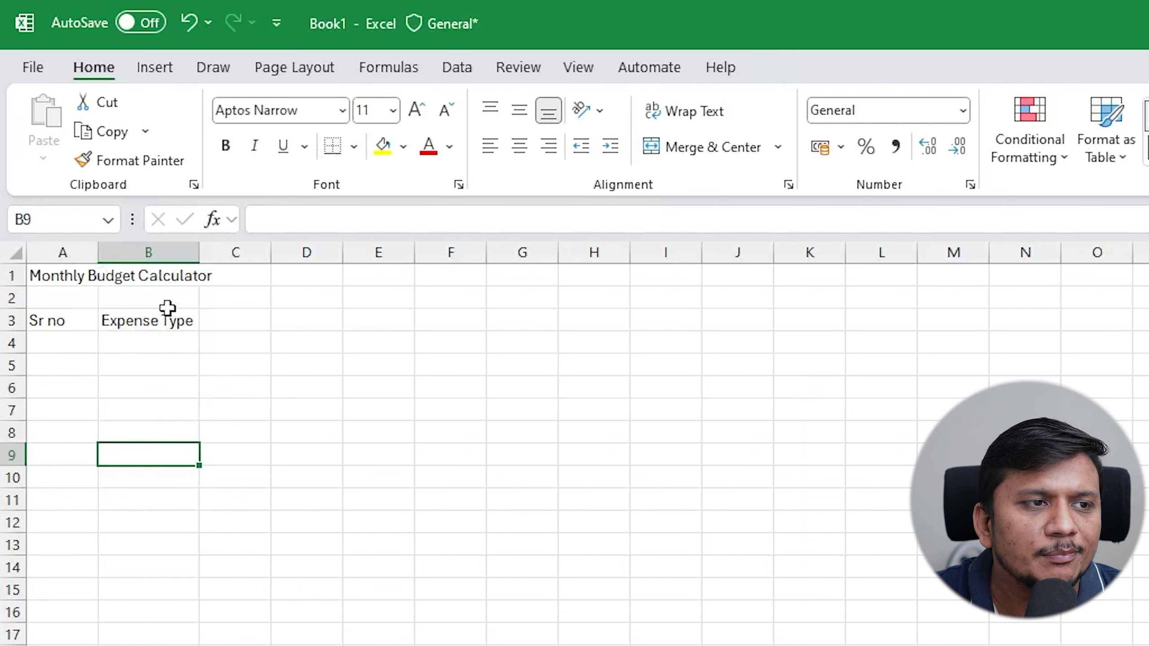
# Step: Narrow column A to roughly the width of the "Sr no" heading
pyautogui.doubleClick(97, 252)
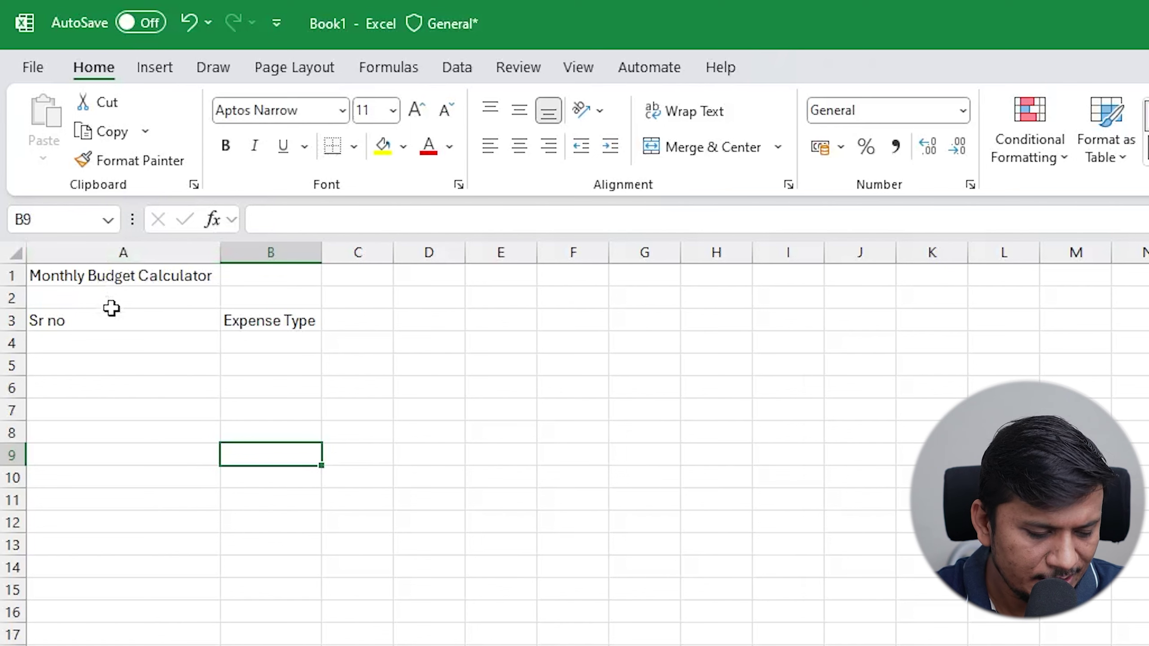
pyautogui.hotkey('ctrl', 'z')
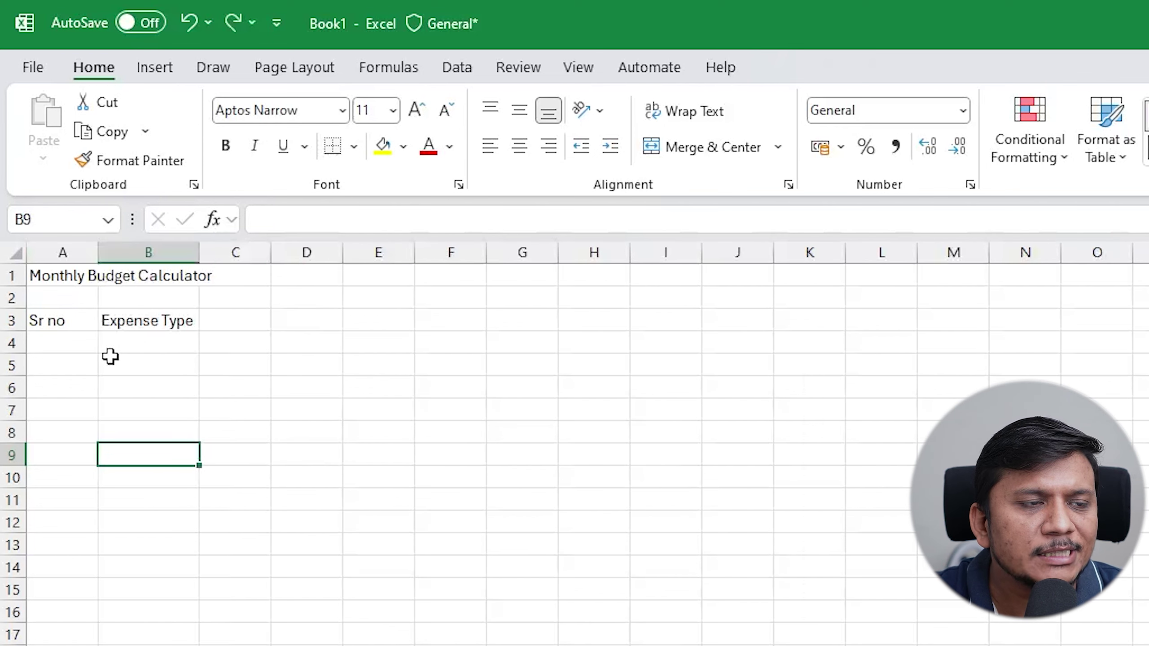
pyautogui.moveTo(97, 253); pyautogui.dragTo(71, 259)
pyautogui.click(119, 384)
pyautogui.press('Down')
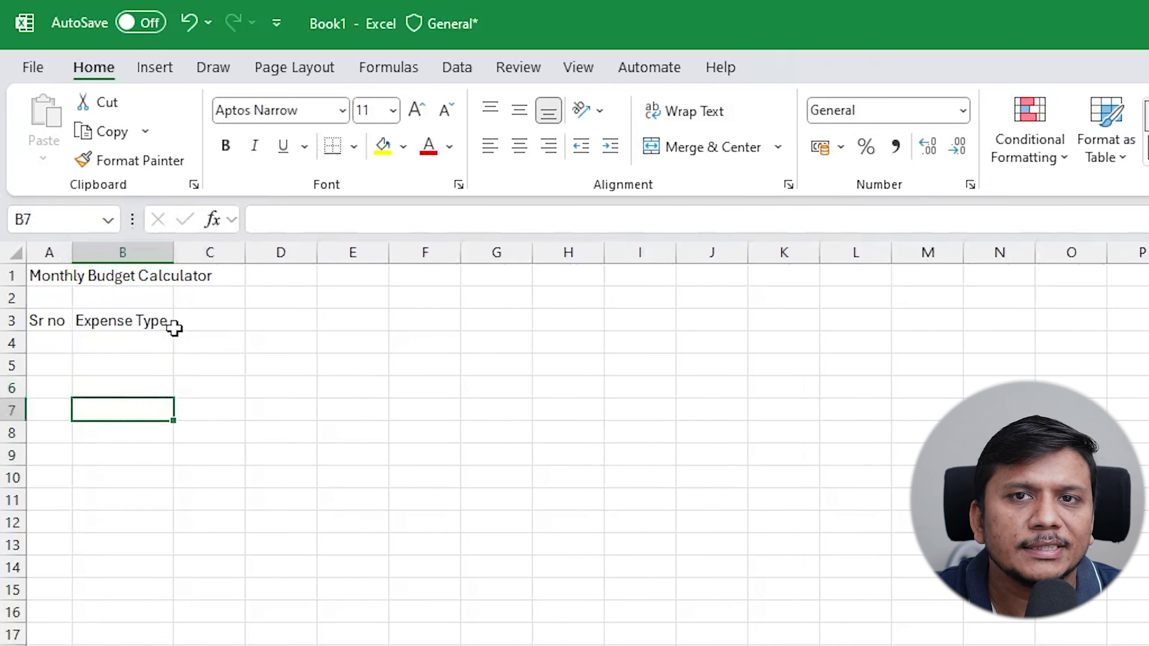
pyautogui.press('Right')
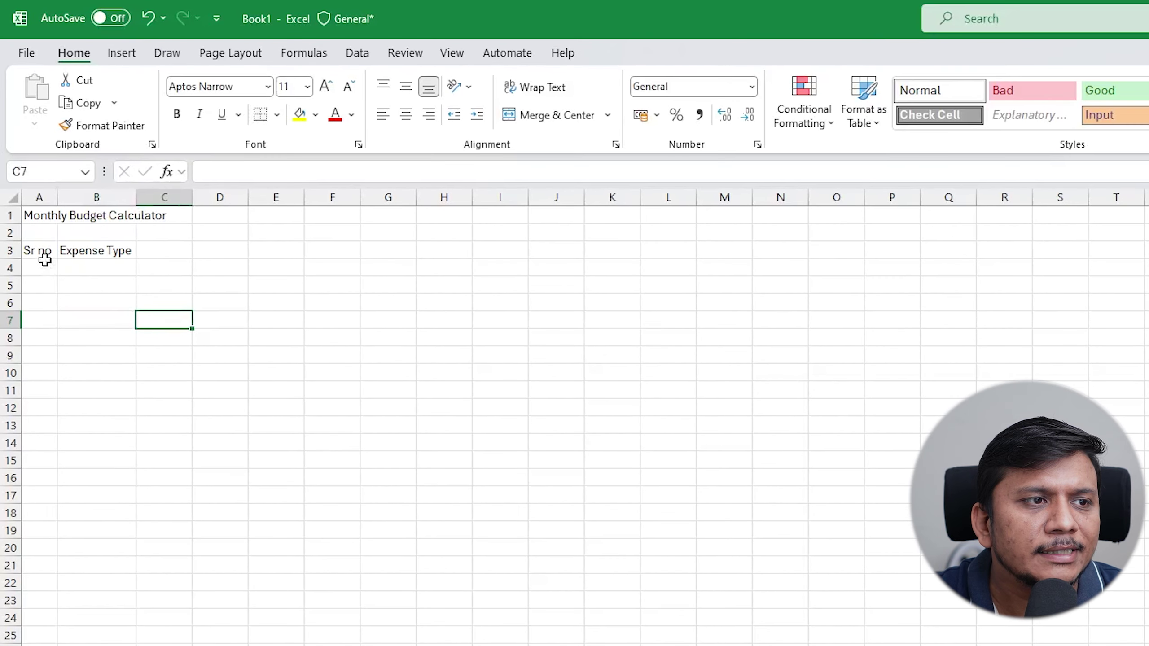
# Step: Enter the serial numbers 1 to 6 down cells A4 to A9
pyautogui.click(45, 267)
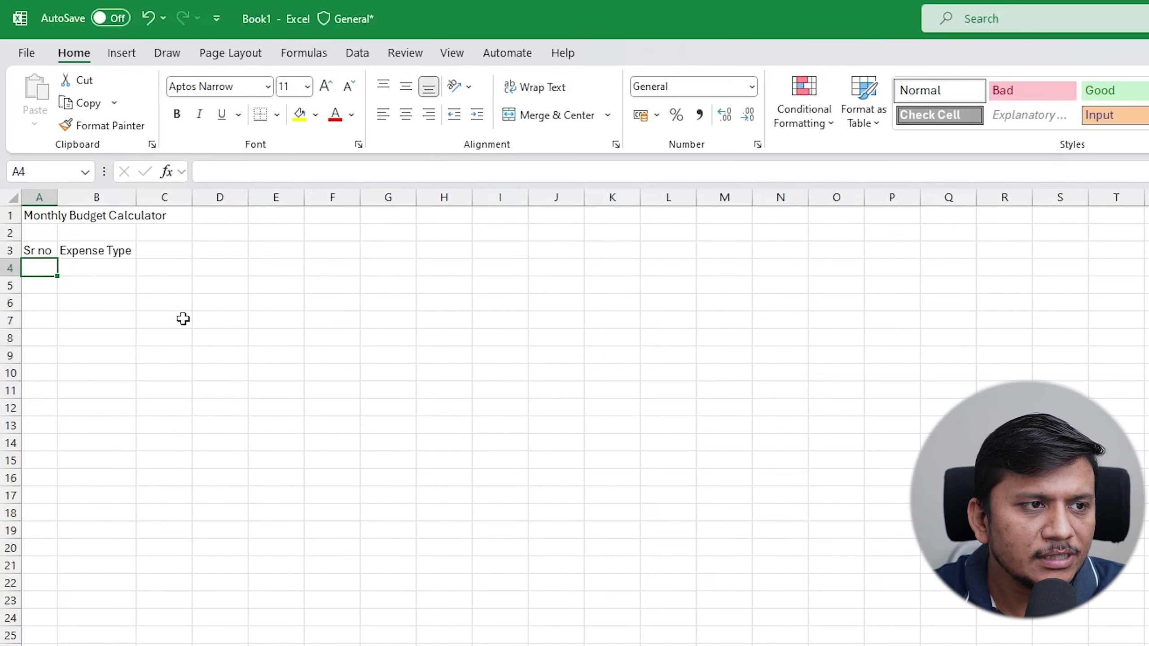
pyautogui.write('1')
pyautogui.press('Return')
pyautogui.write('2')
pyautogui.press('Return')
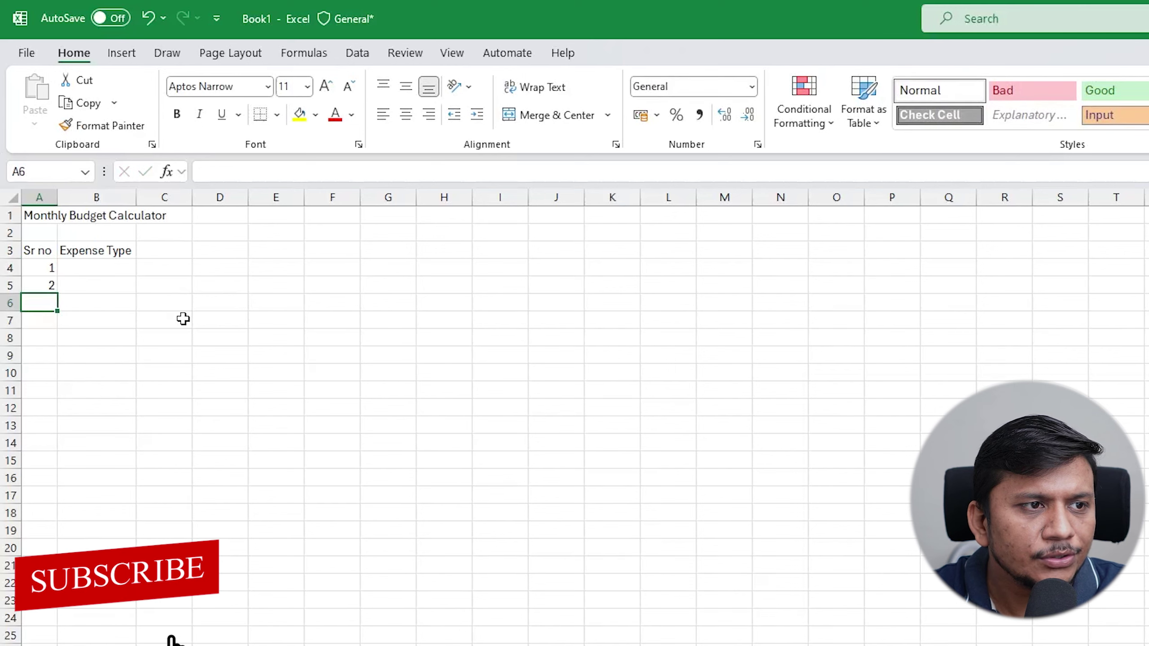
pyautogui.write('3')
pyautogui.press('Return')
pyautogui.write('4')
pyautogui.press('Return')
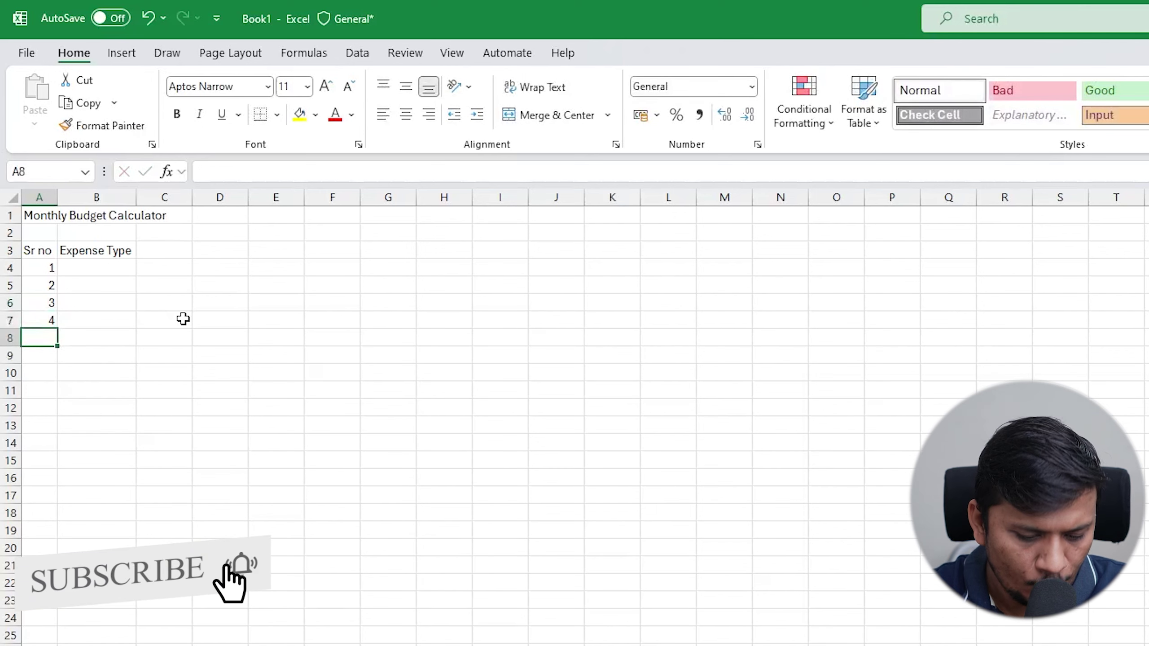
pyautogui.write('5')
pyautogui.press('Return')
pyautogui.write('6')
pyautogui.press('Return')
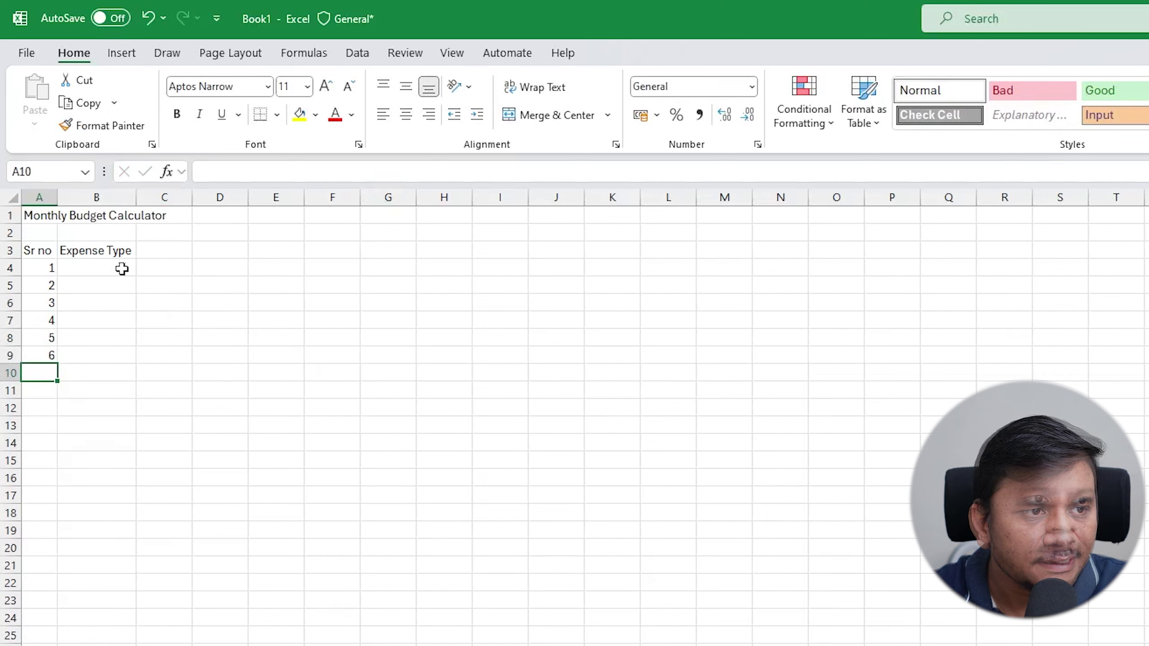
# Step: List the expense types "Housing Rent", "Electricity" and "Broadband bill" in cells B4 to B6
pyautogui.click(103, 268)
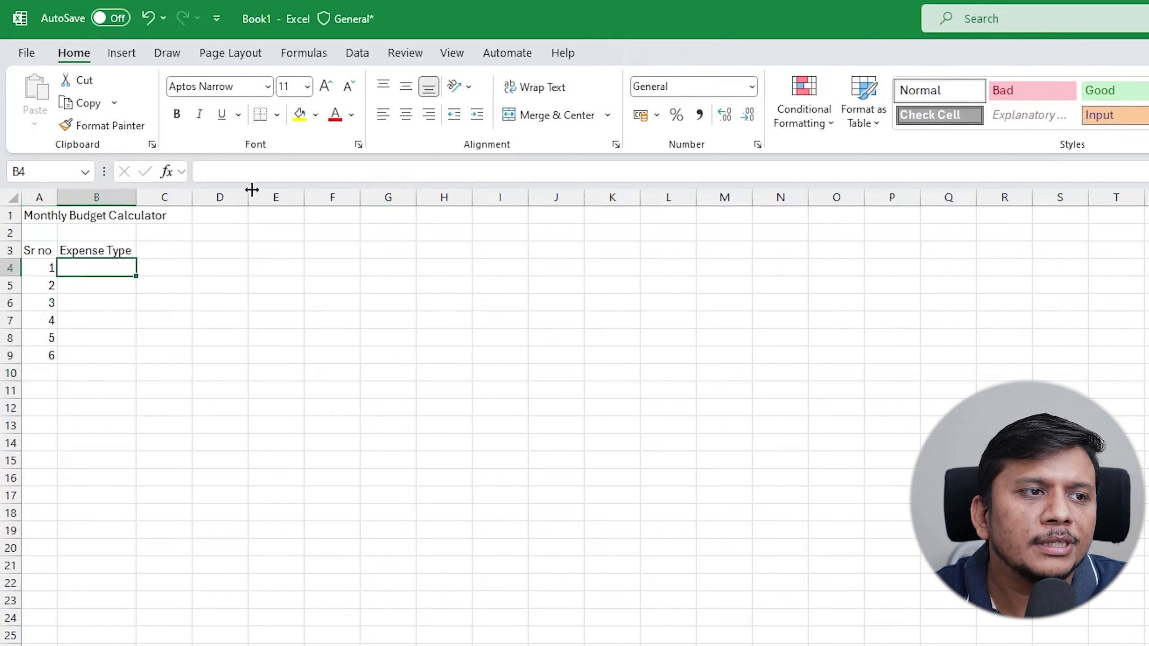
pyautogui.write('Housi')
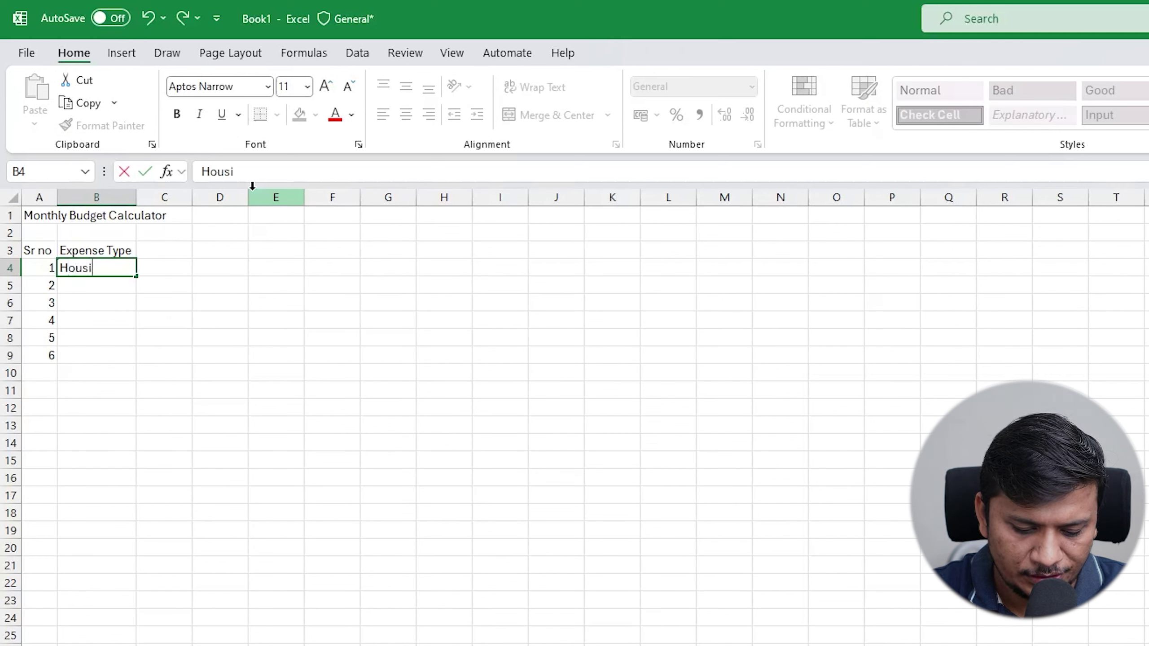
pyautogui.write('ng Rent')
pyautogui.press('Return')
pyautogui.write('Electricity')
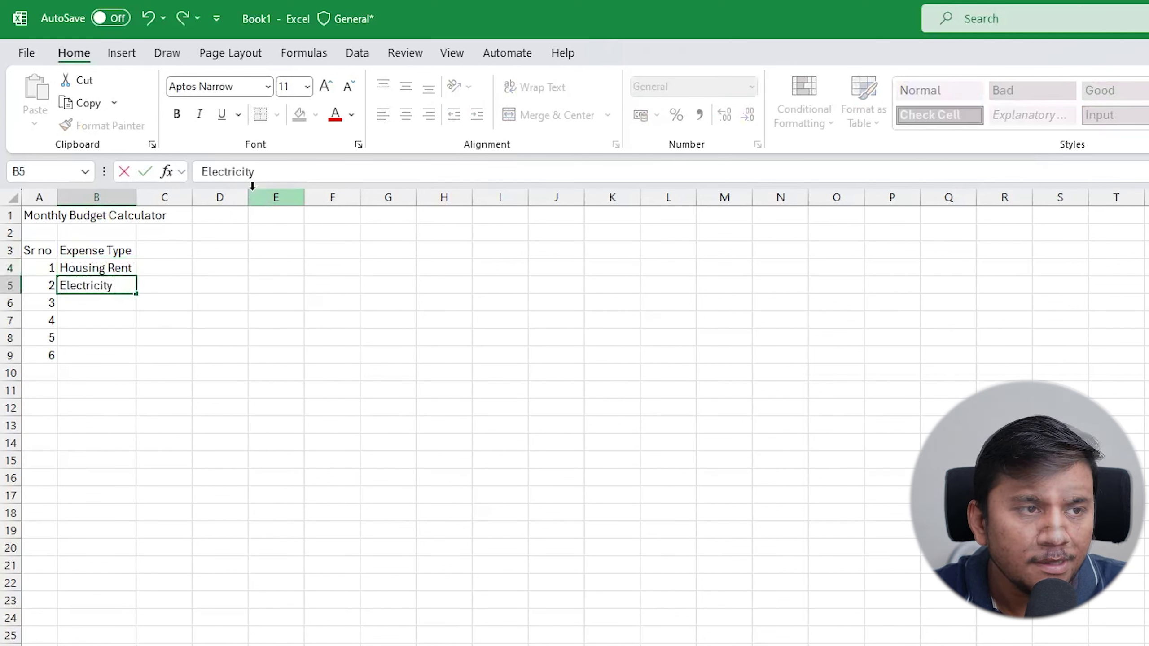
pyautogui.press('Return')
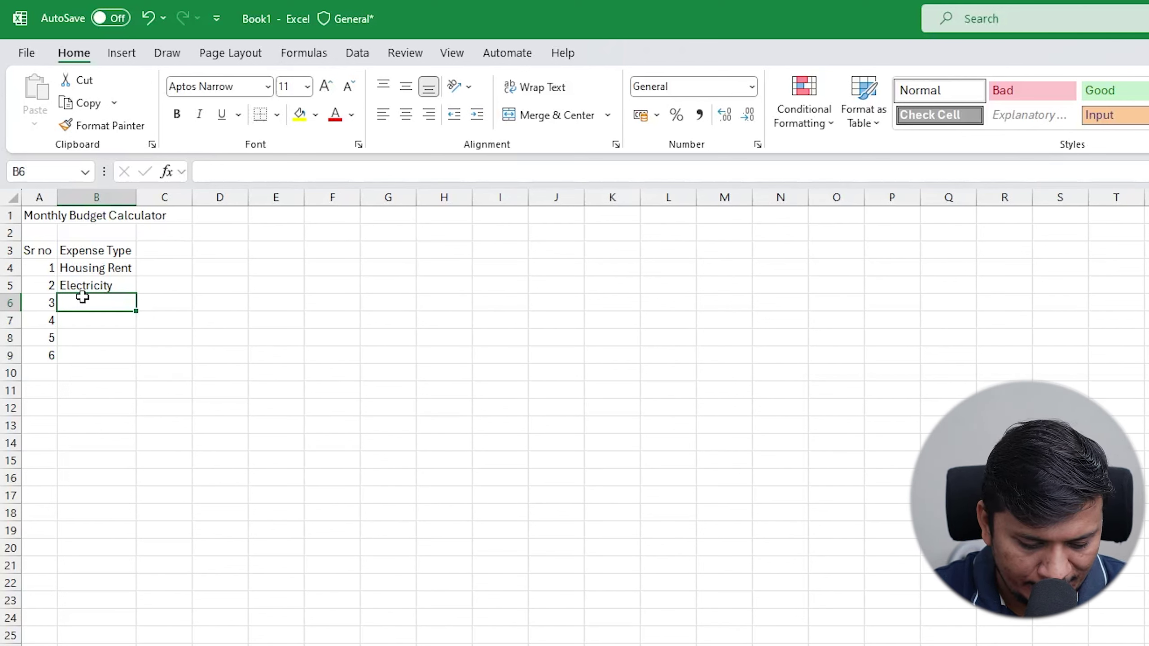
pyautogui.write('Broadband bill')
pyautogui.press('Return')
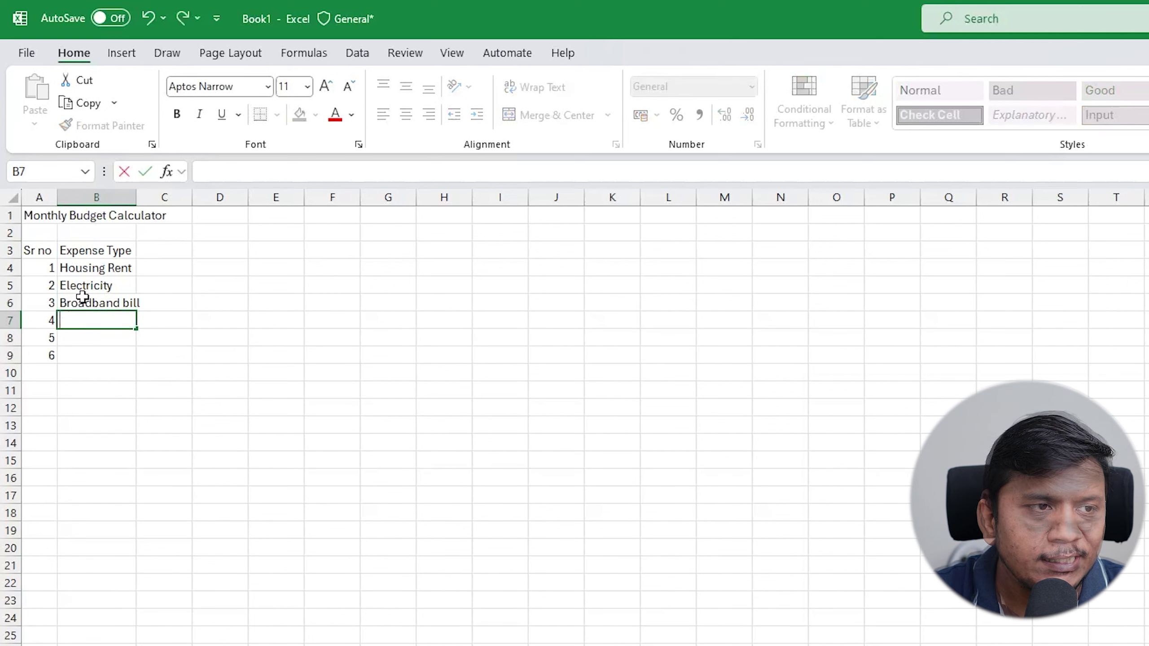
# Step: Add the expense types "Pertol", "Credit Card" and "Education" in cells B7 to B9
pyautogui.write('Pertol')
pyautogui.press('Return')
pyautogui.write('Cr')
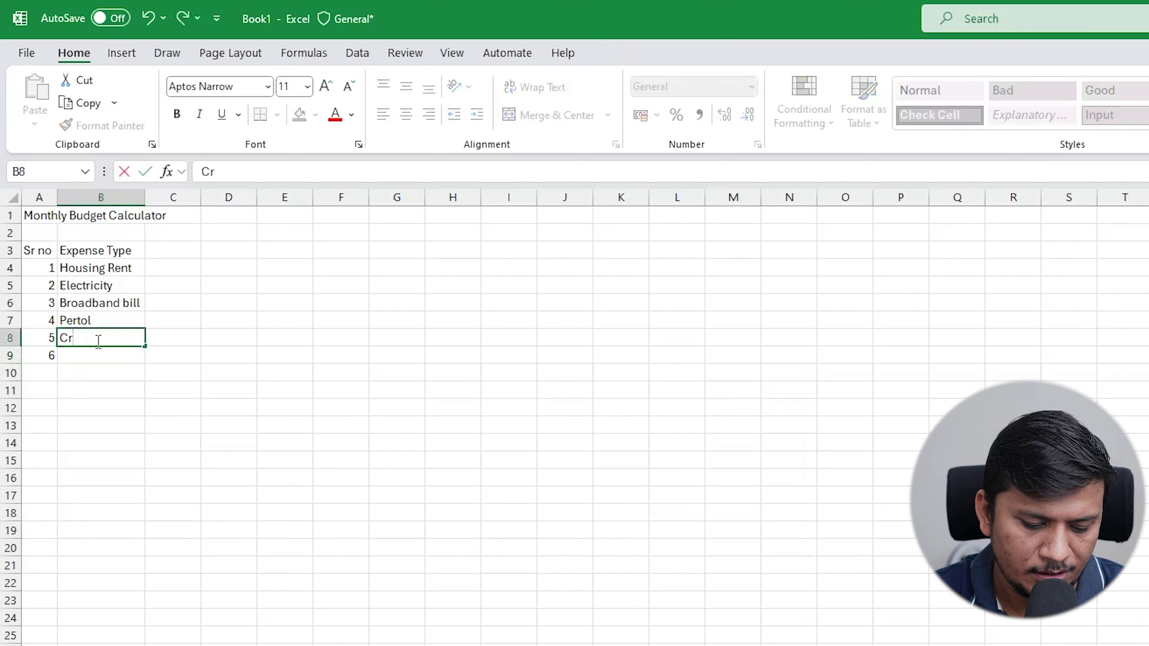
pyautogui.write('edit Card')
pyautogui.press('Return')
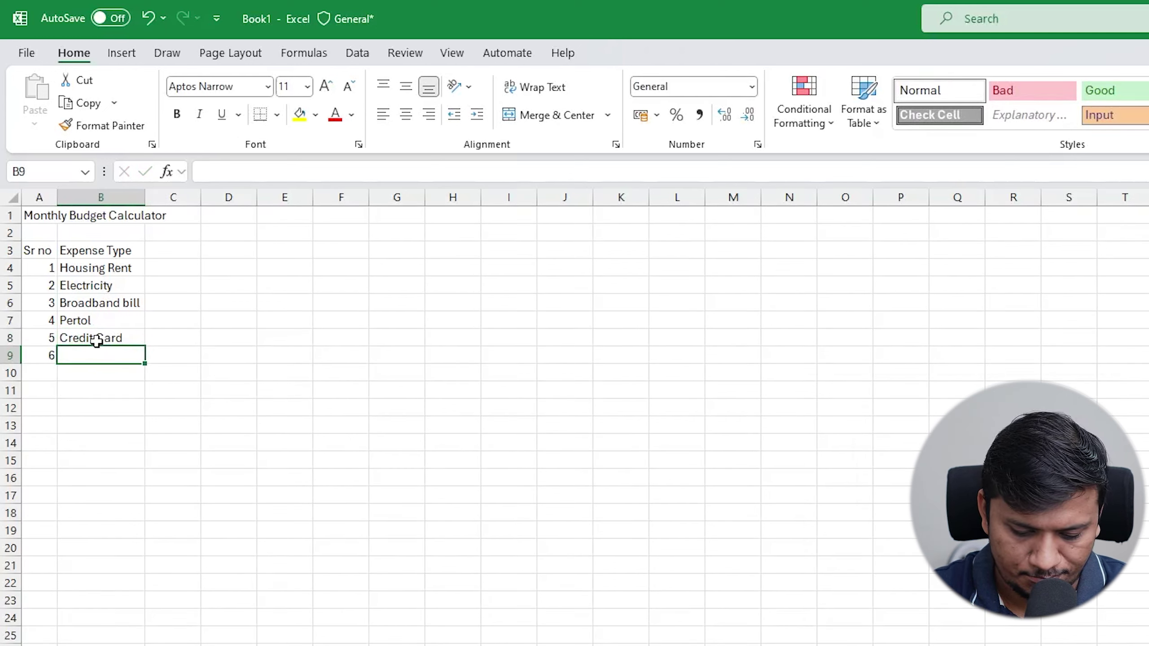
pyautogui.press('F2')
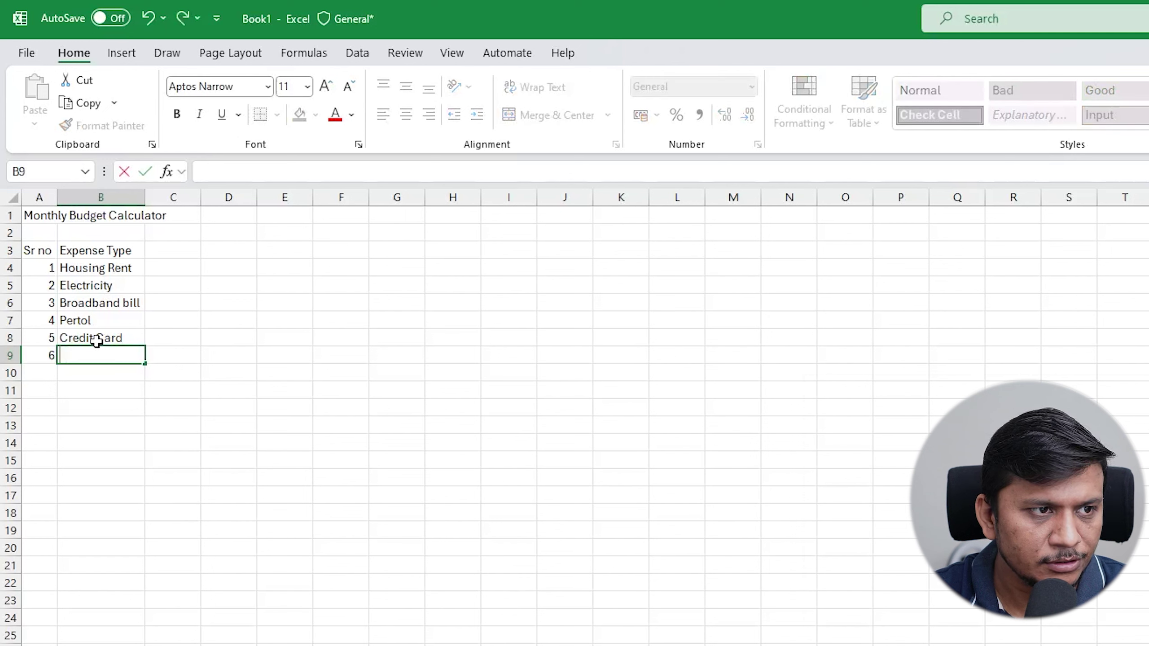
pyautogui.write('Educati')
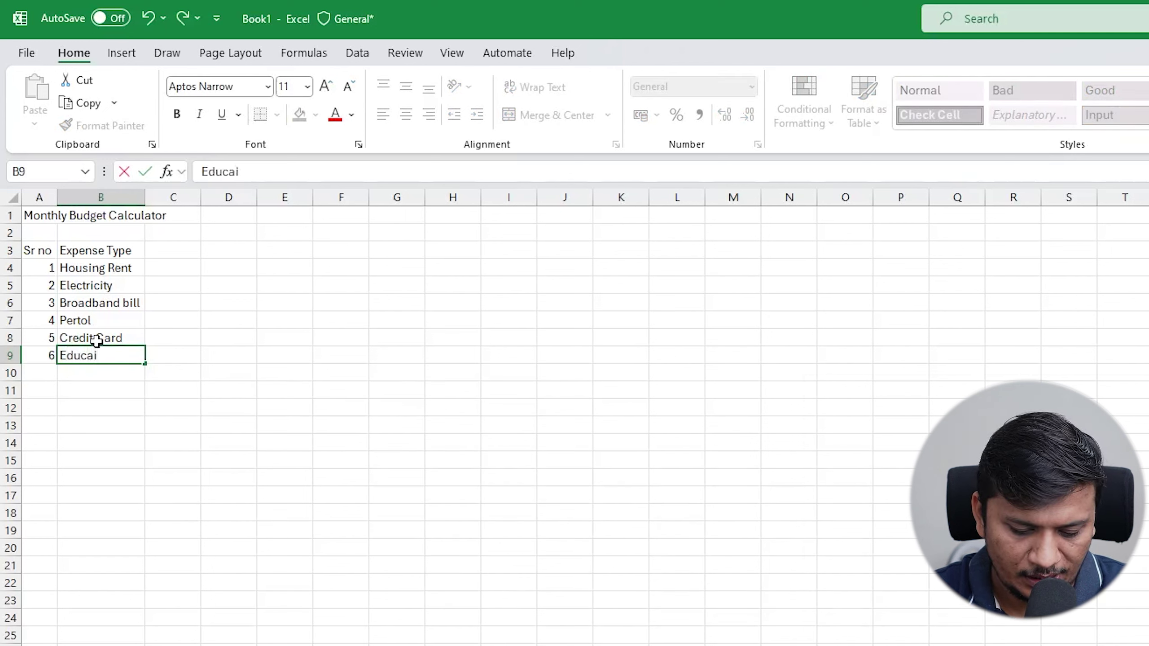
pyautogui.press('BackSpace')
pyautogui.write('tion')
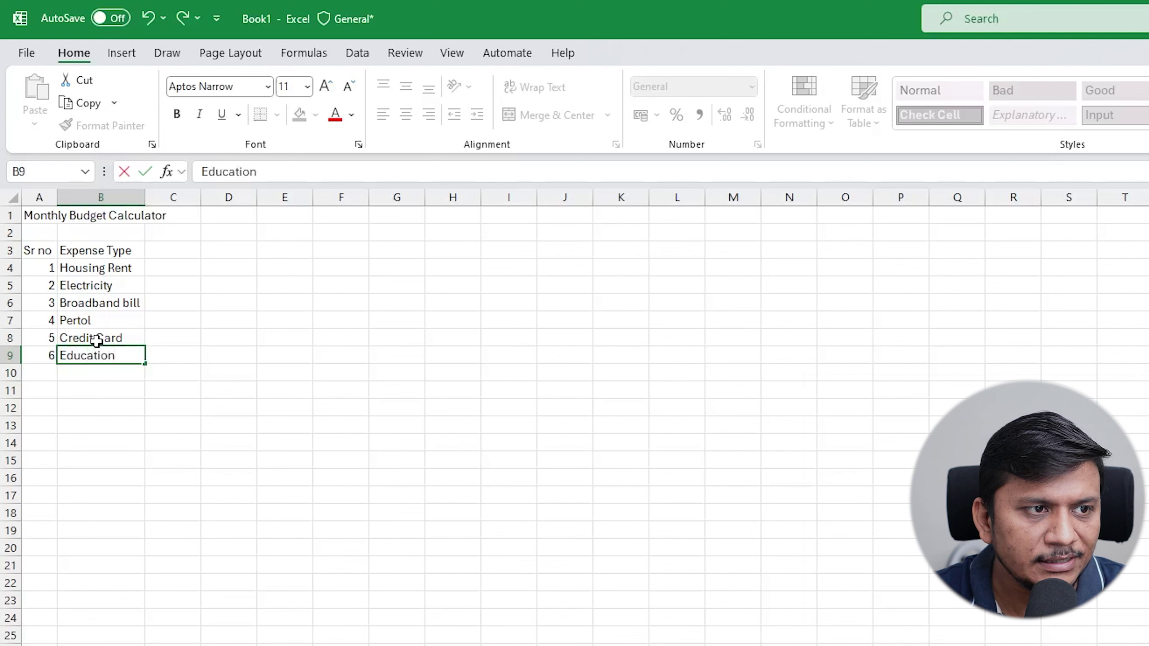
pyautogui.click(128, 444)
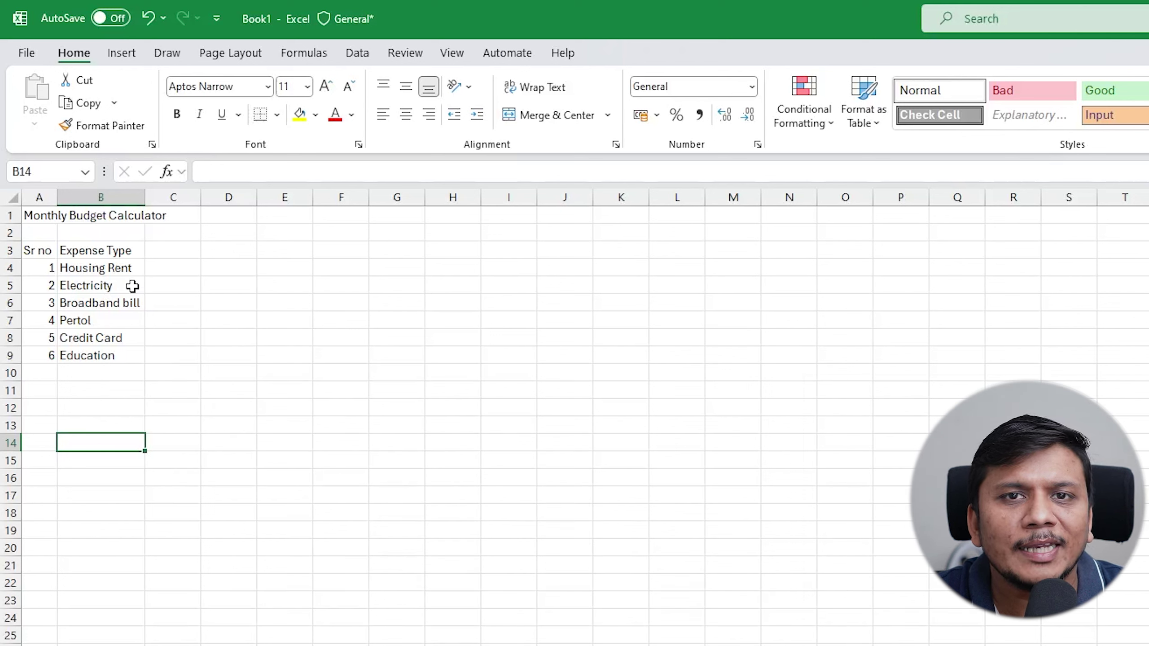
pyautogui.click(141, 354)
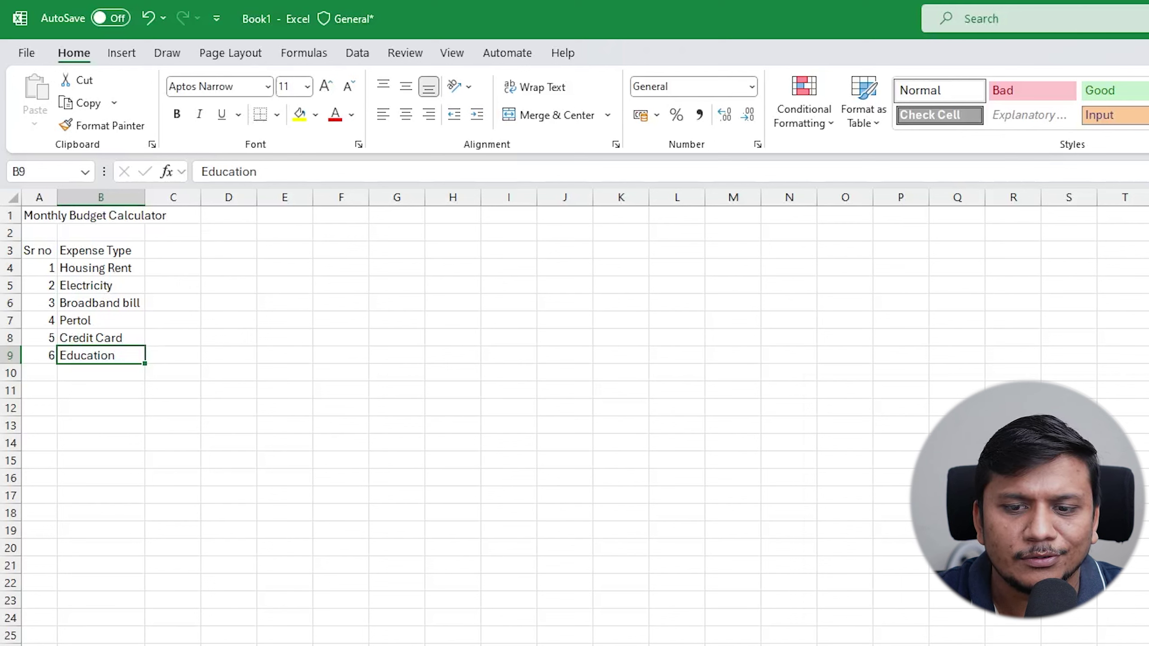
pyautogui.scroll(5, 574, 418)
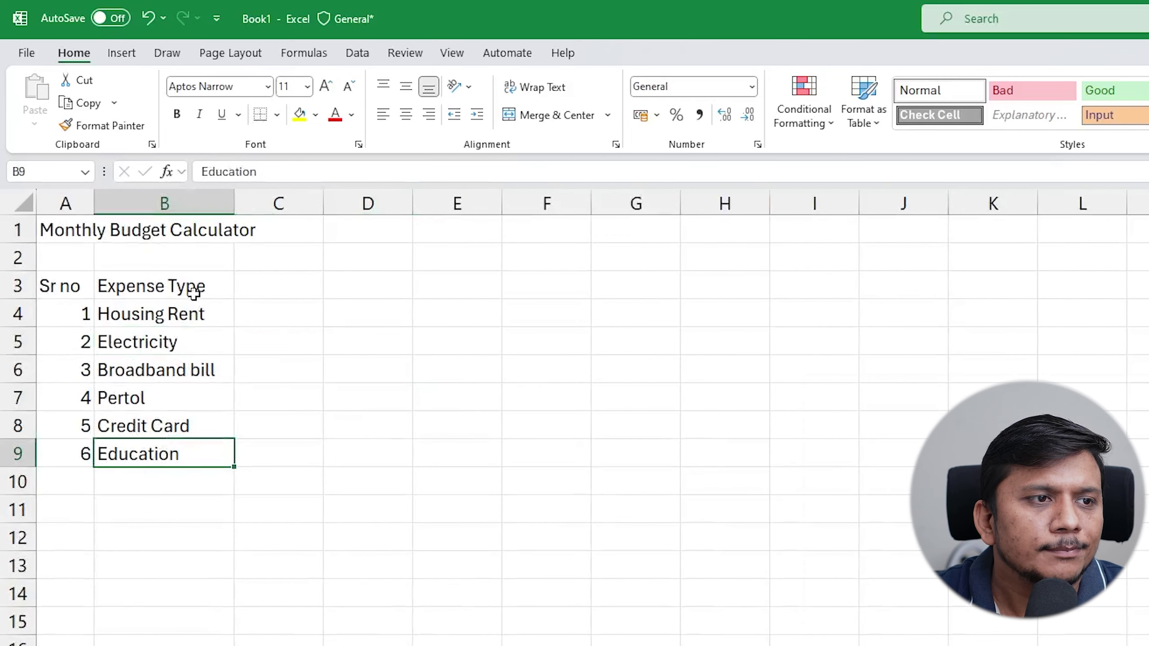
# Step: Add the month headings "Jan" and "Feb" in cells C3 and D3, next to the "Expense Type" heading
pyautogui.click(302, 283)
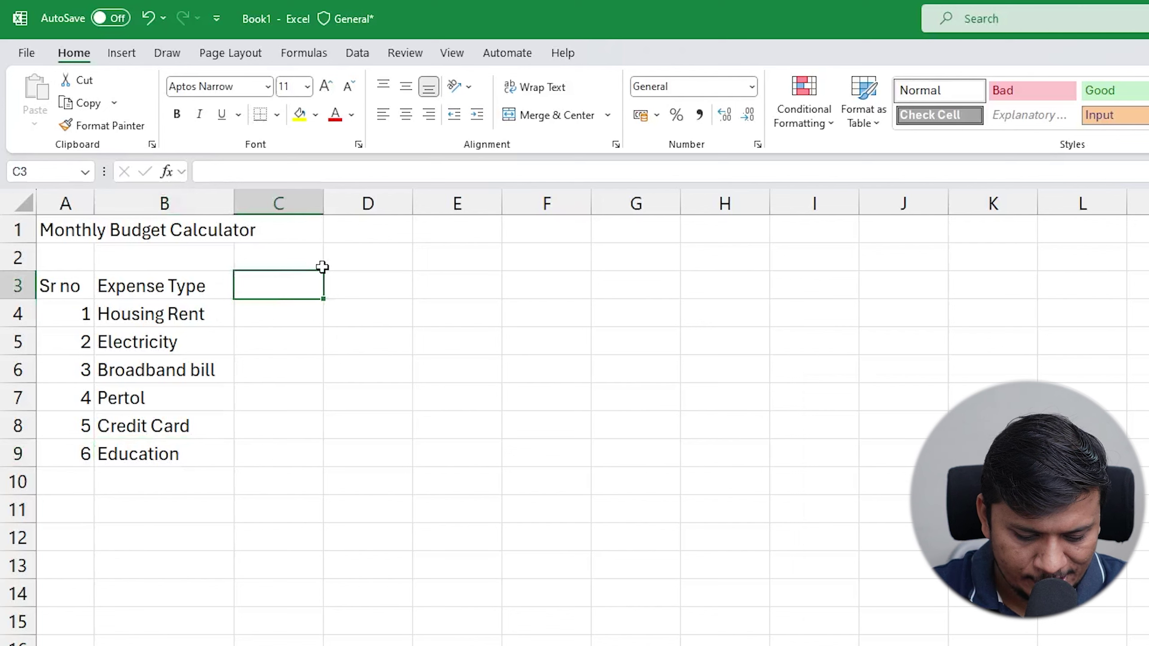
pyautogui.write('Jan')
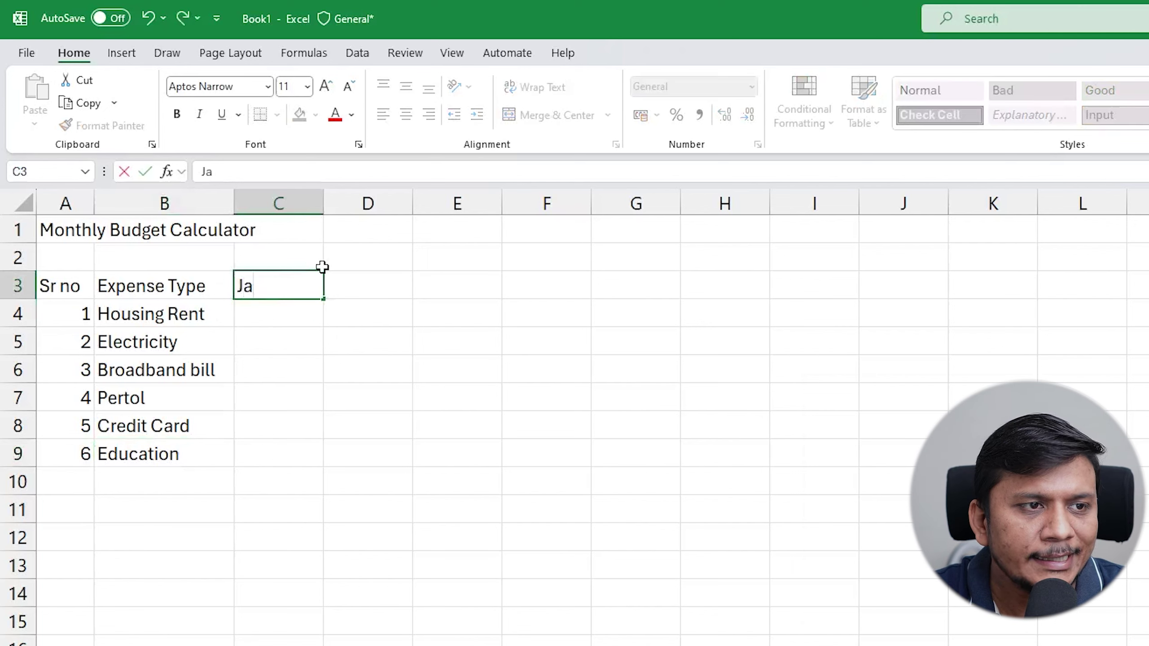
pyautogui.press('Tab')
pyautogui.write('Feb')
pyautogui.press('Tab')
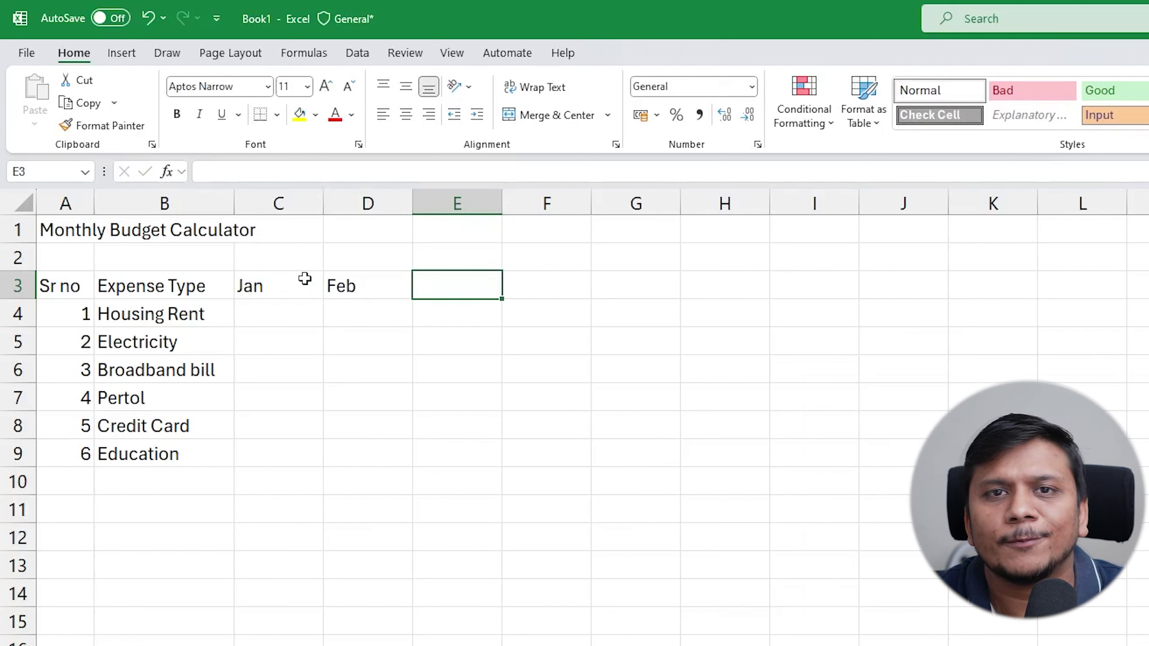
pyautogui.click(282, 283)
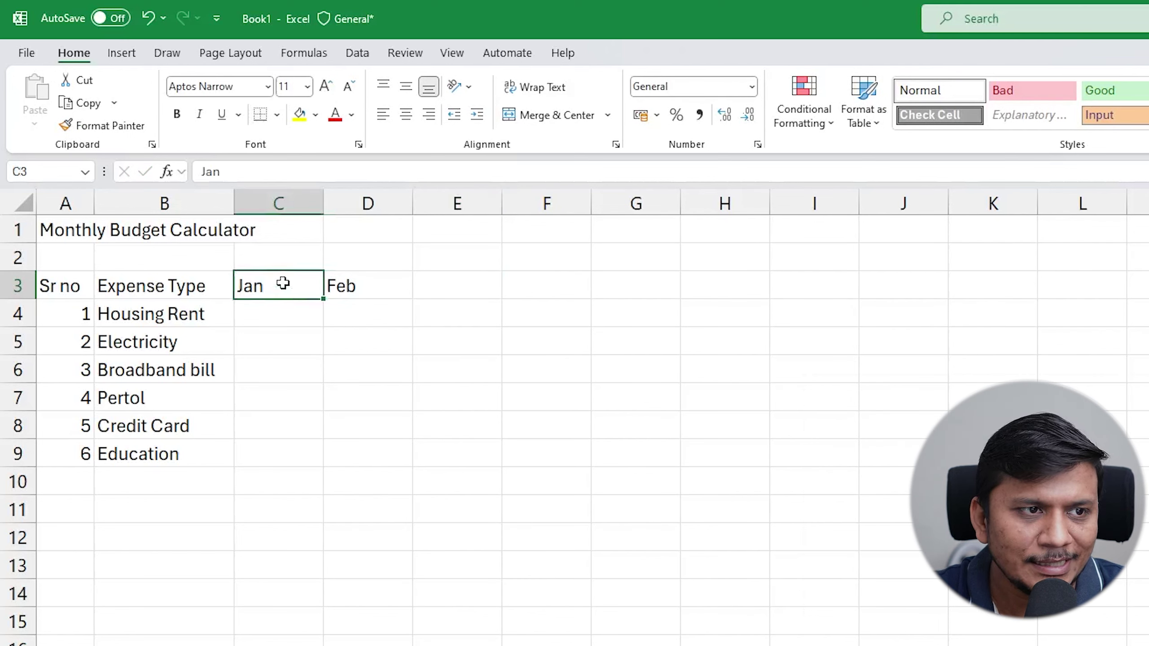
pyautogui.write('Dec')
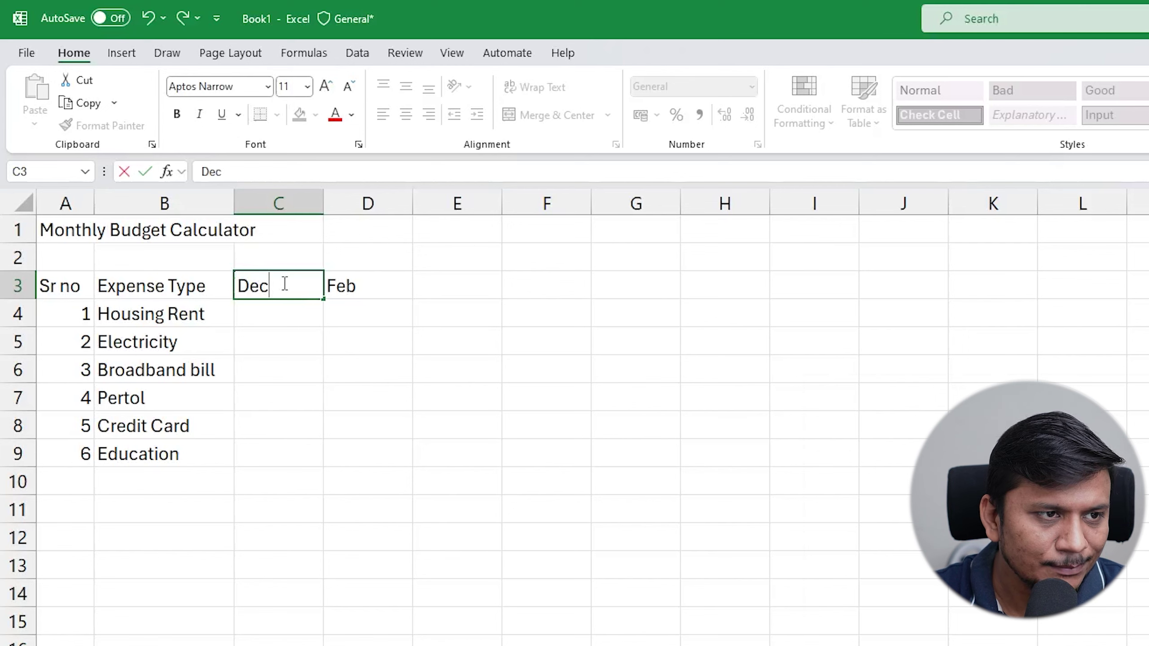
pyautogui.press('BackSpace')
pyautogui.press('BackSpace')
pyautogui.press('BackSpace')
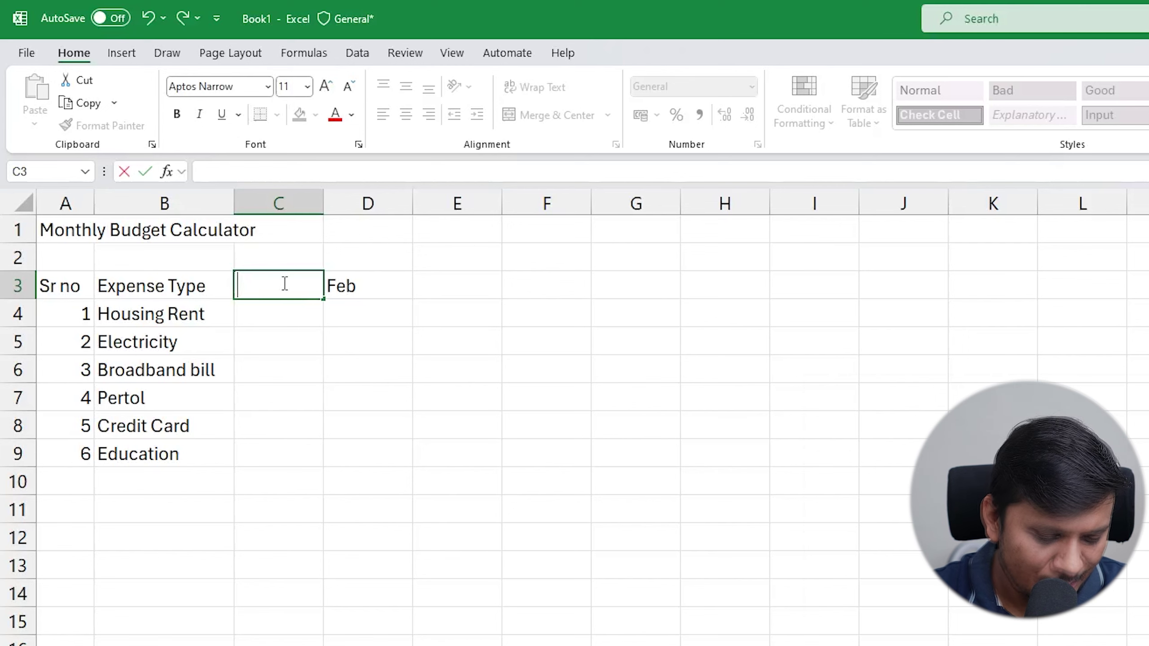
pyautogui.write('Jan')
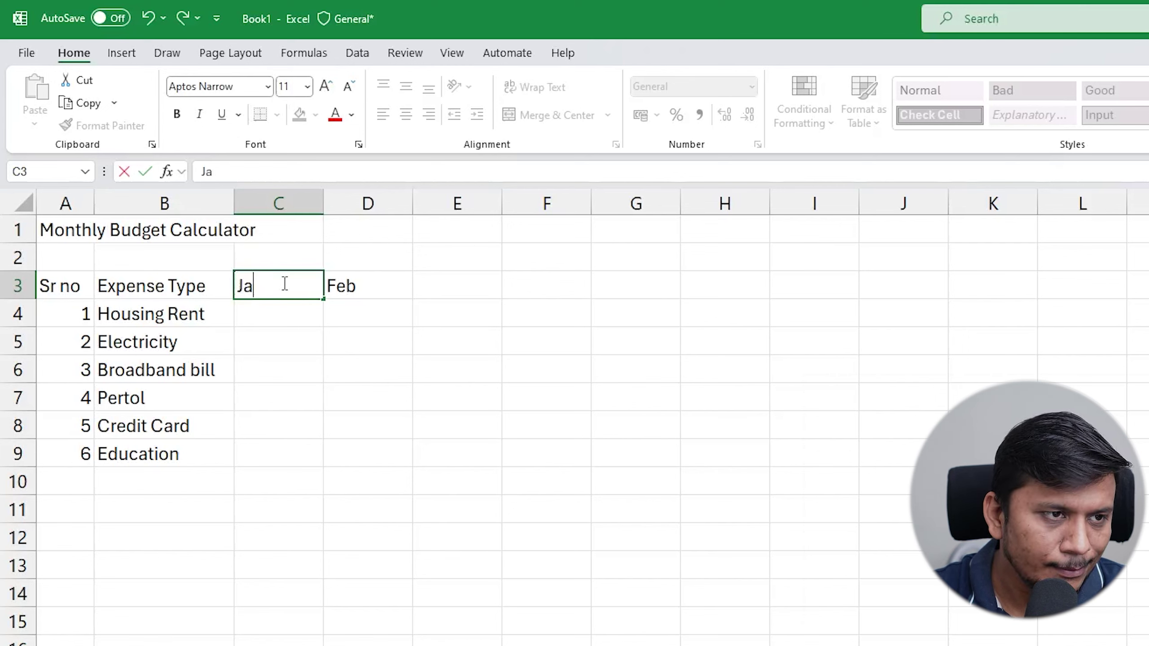
pyautogui.press('Tab')
pyautogui.press('Tab')
# Step: Add the month headings "Mar" and "Apr" in cells E3 and F3
pyautogui.write('March')
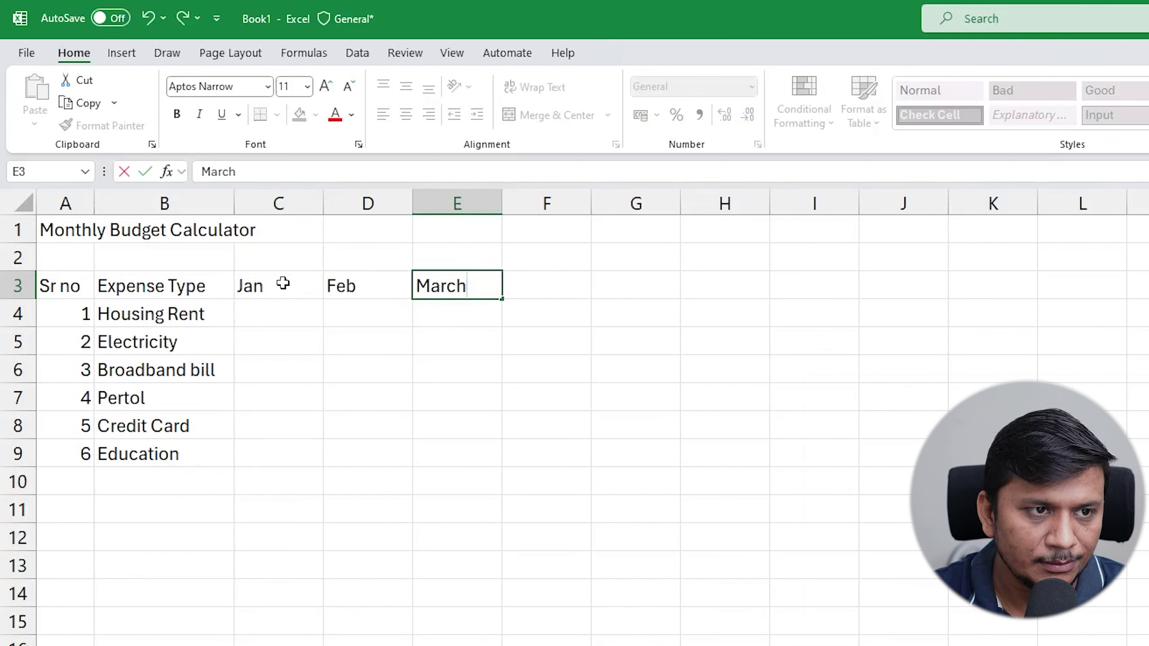
pyautogui.press('BackSpace')
pyautogui.press('BackSpace')
pyautogui.press('Tab')
pyautogui.write('Apr')
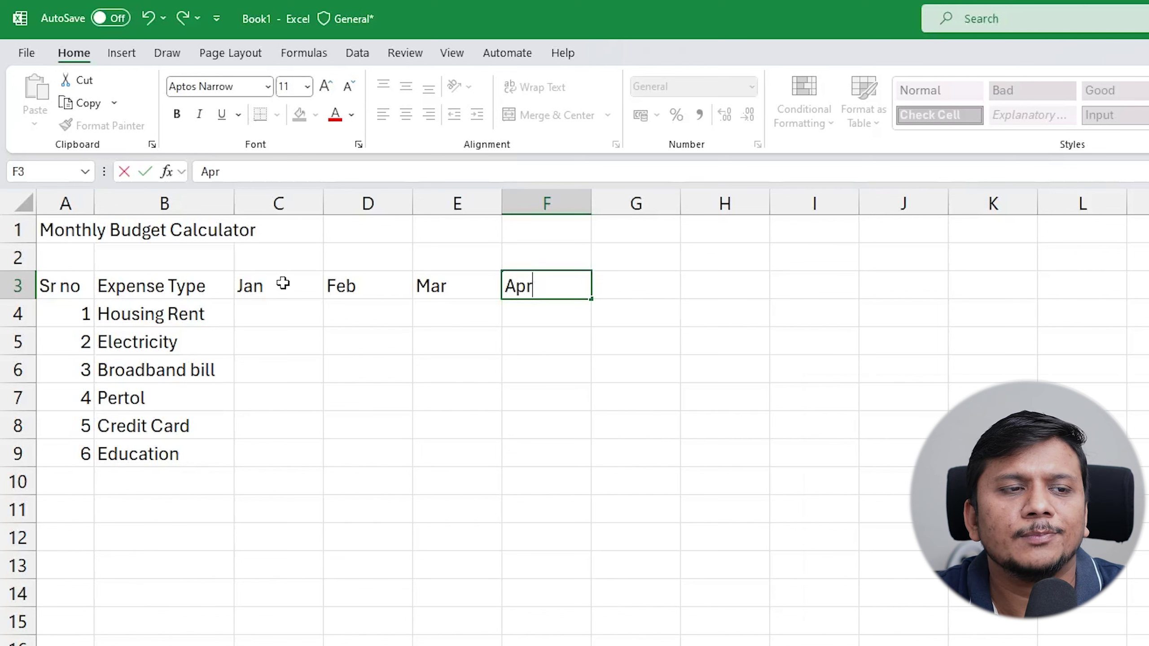
pyautogui.click(496, 307)
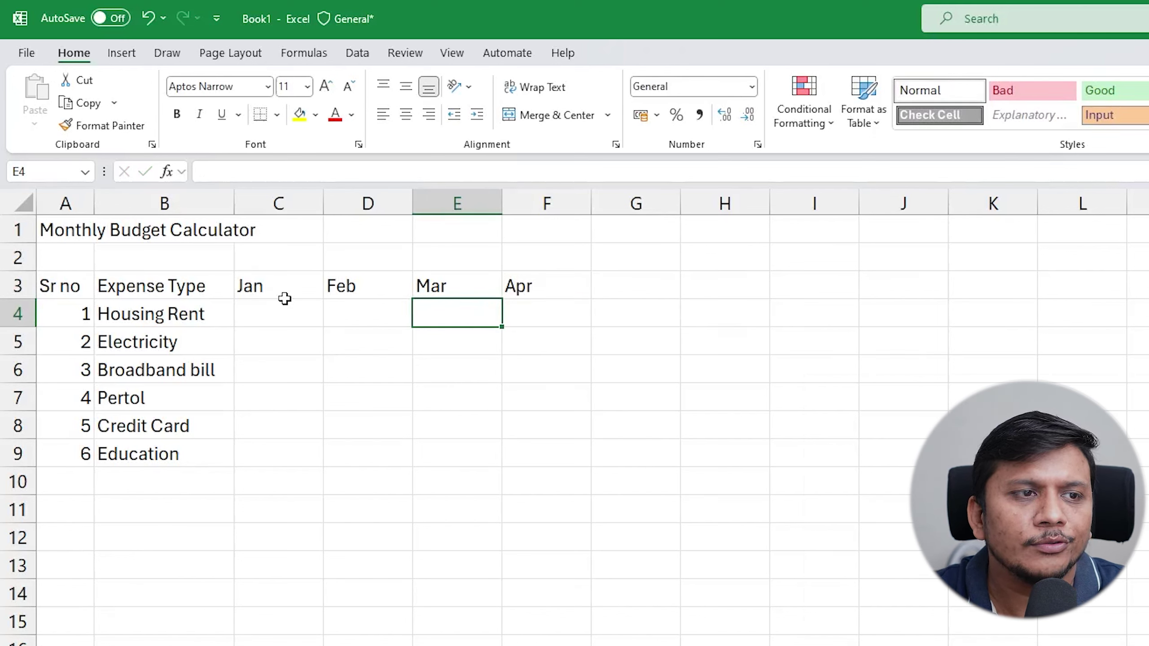
# Step: Enter a Housing Rent of 10000 for each month from Jan to Apr in cells C4 to F4
pyautogui.click(285, 317)
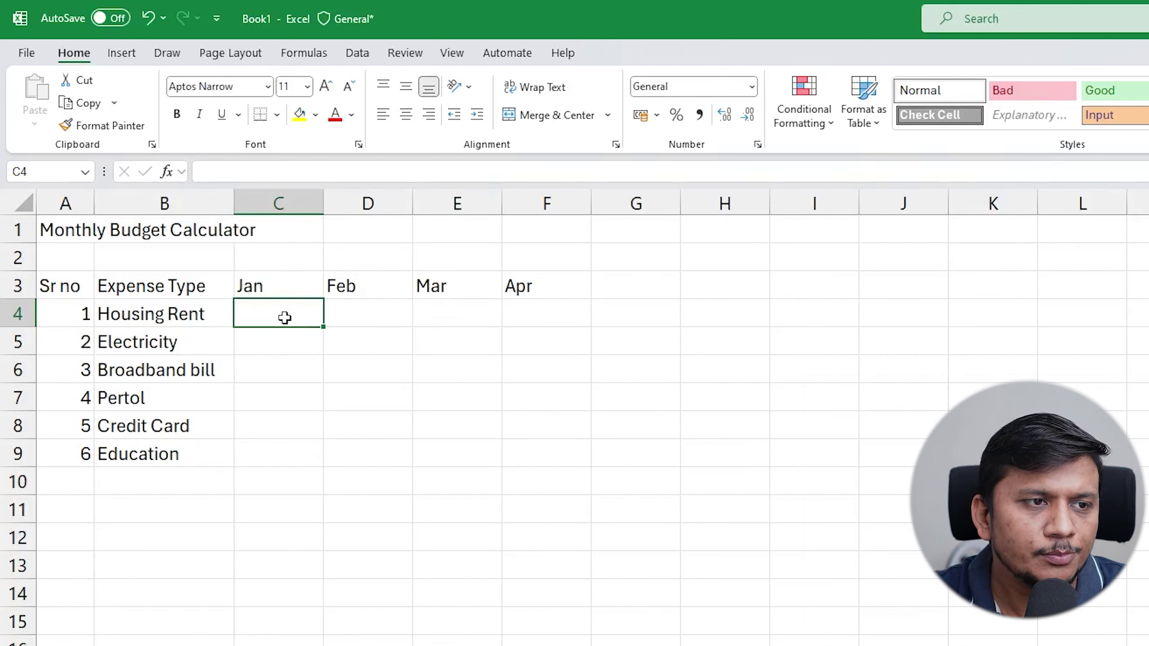
pyautogui.write('10000')
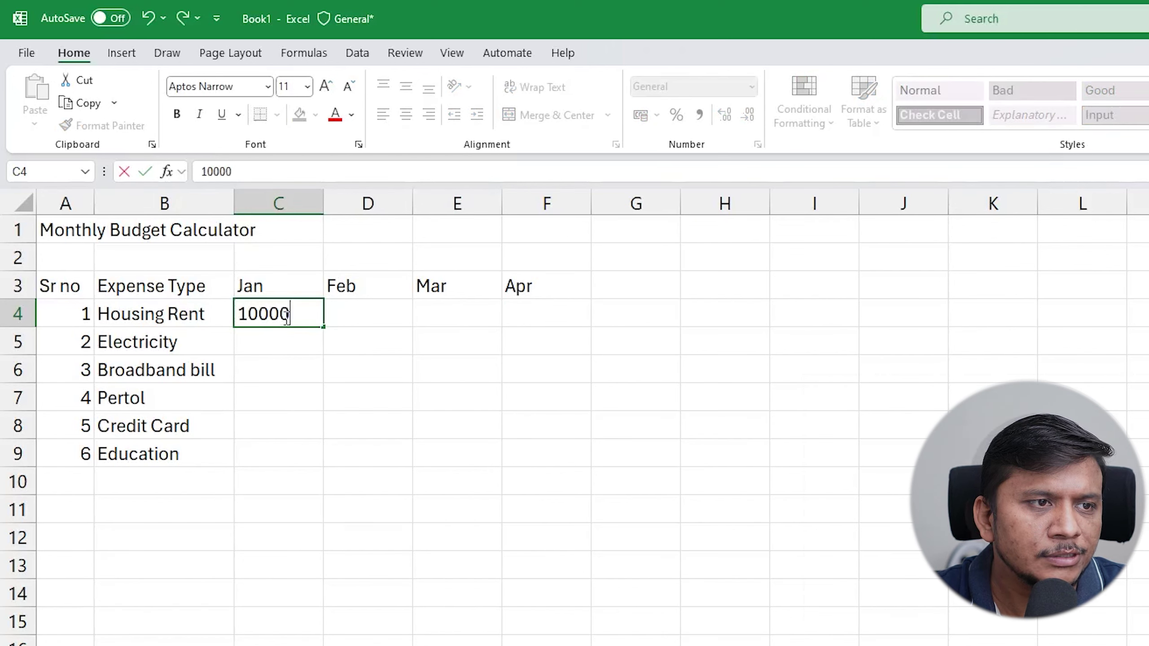
pyautogui.press('Tab')
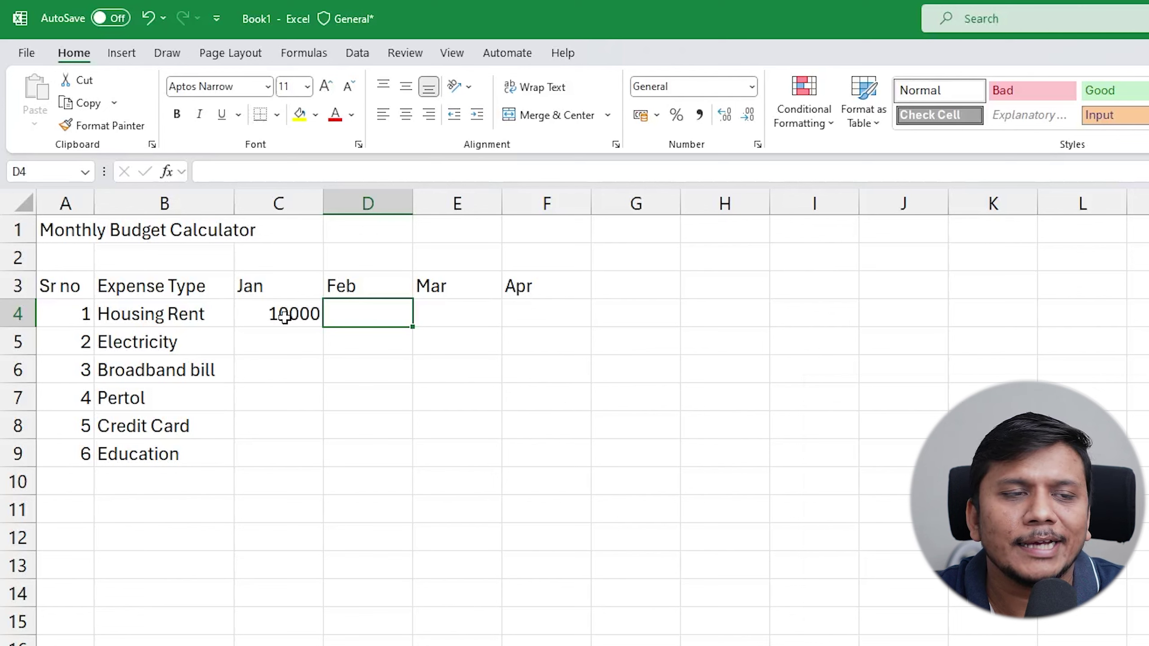
pyautogui.write('10000')
pyautogui.press('Tab')
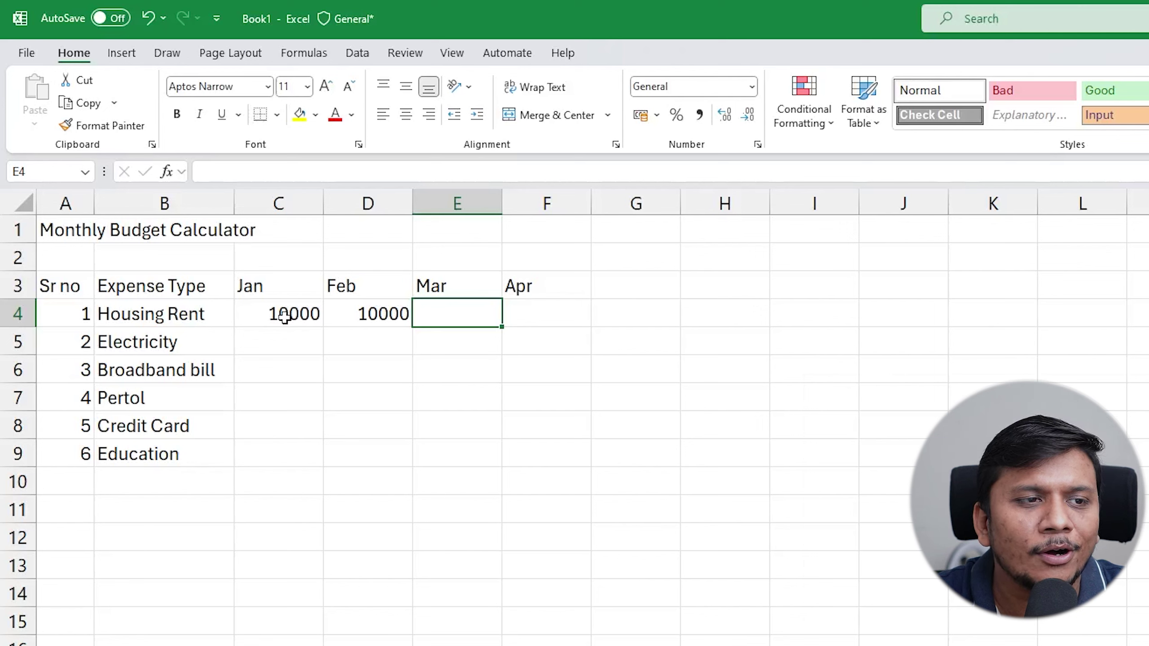
pyautogui.write('10000')
pyautogui.press('Tab')
pyautogui.write('10000\\')
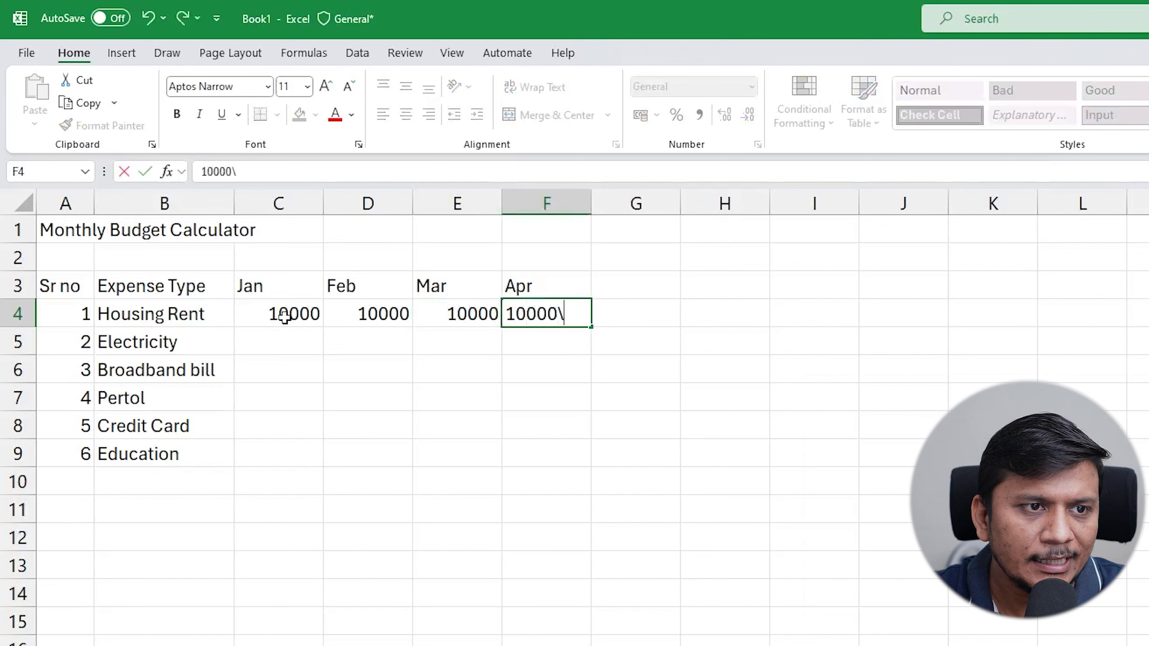
pyautogui.press('BackSpace')
pyautogui.press('Return')
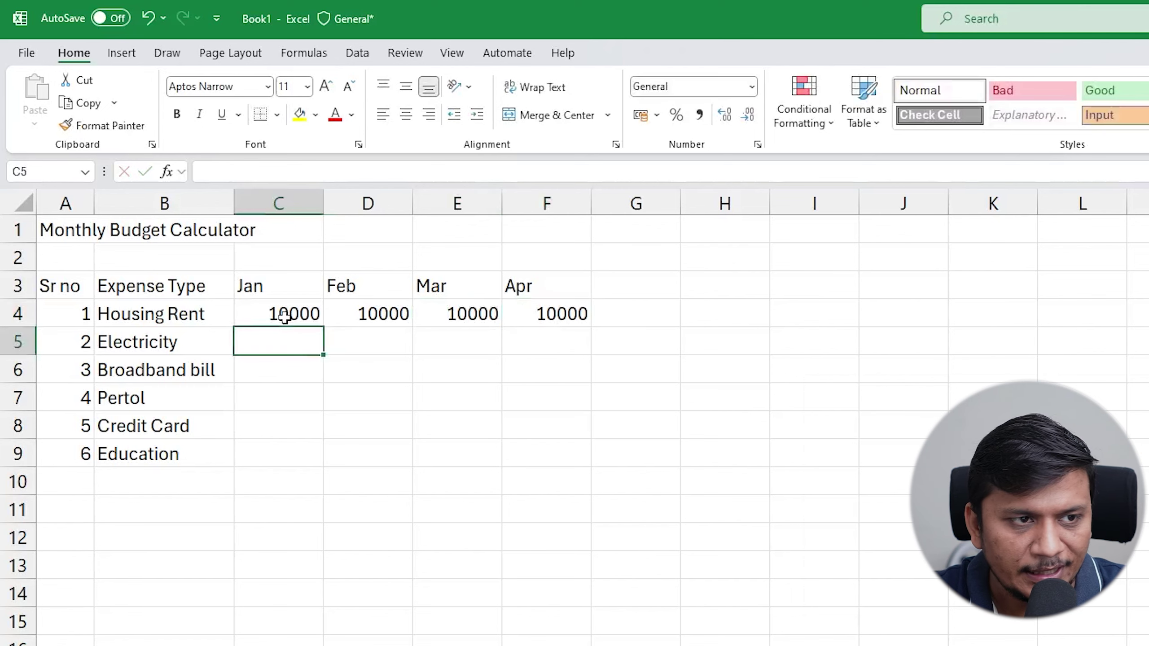
# Step: Enter the January amounts 2500 for Electricity and 1200 for Broadband bill in cells C5 and C6
pyautogui.write('2500')
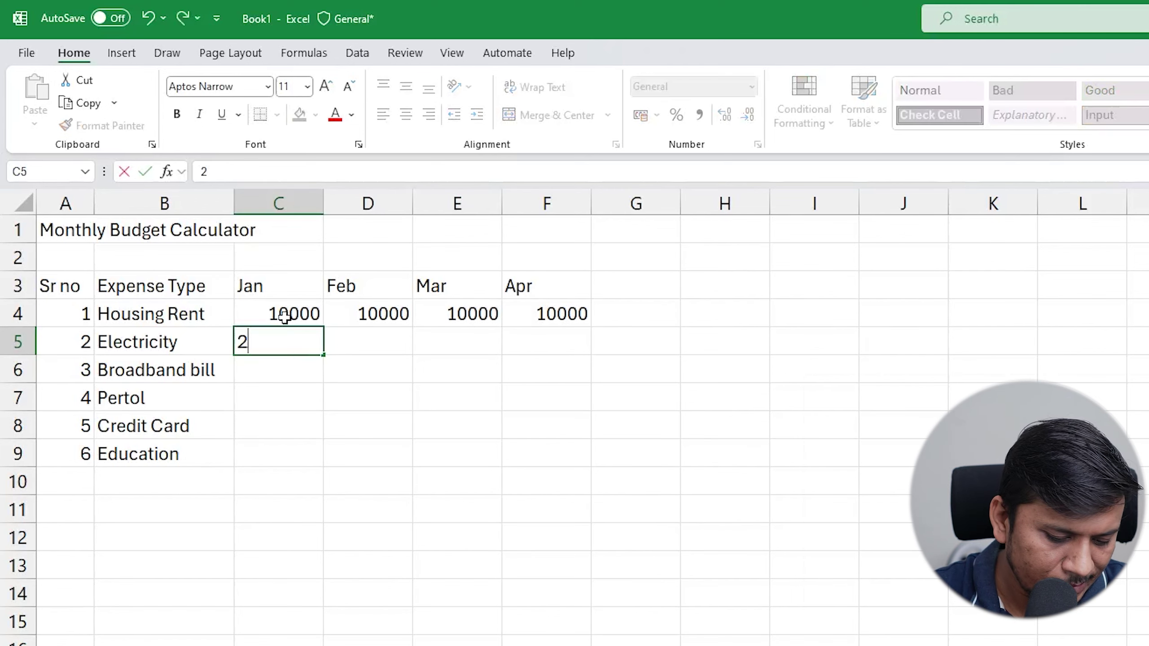
pyautogui.press('Tab')
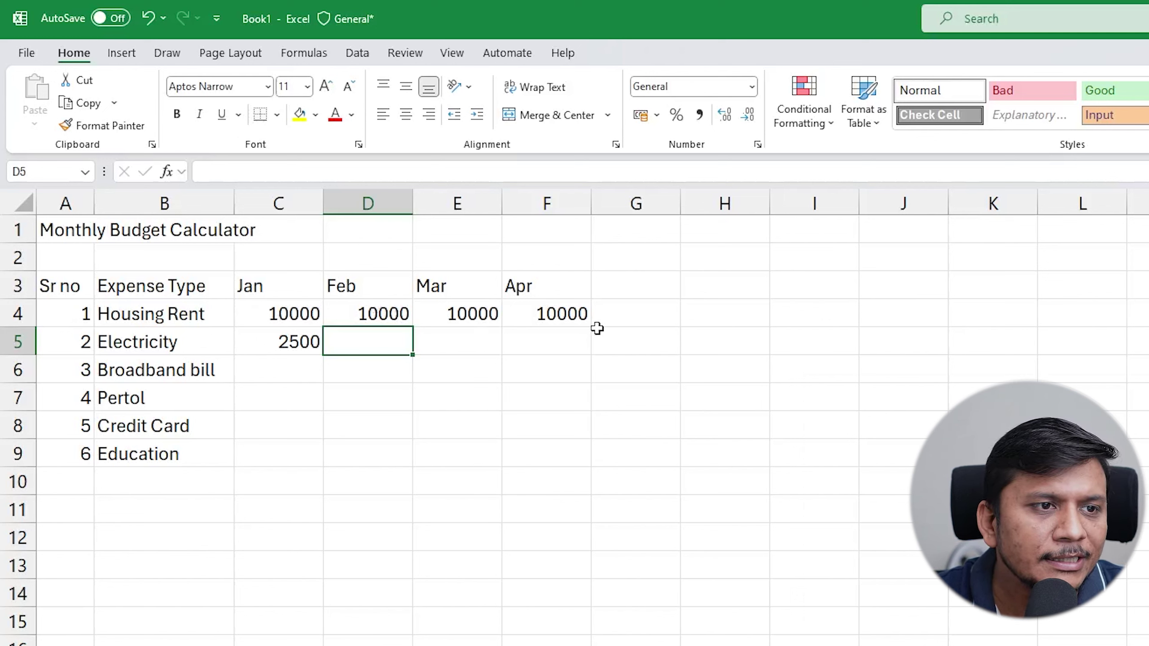
pyautogui.press('Return')
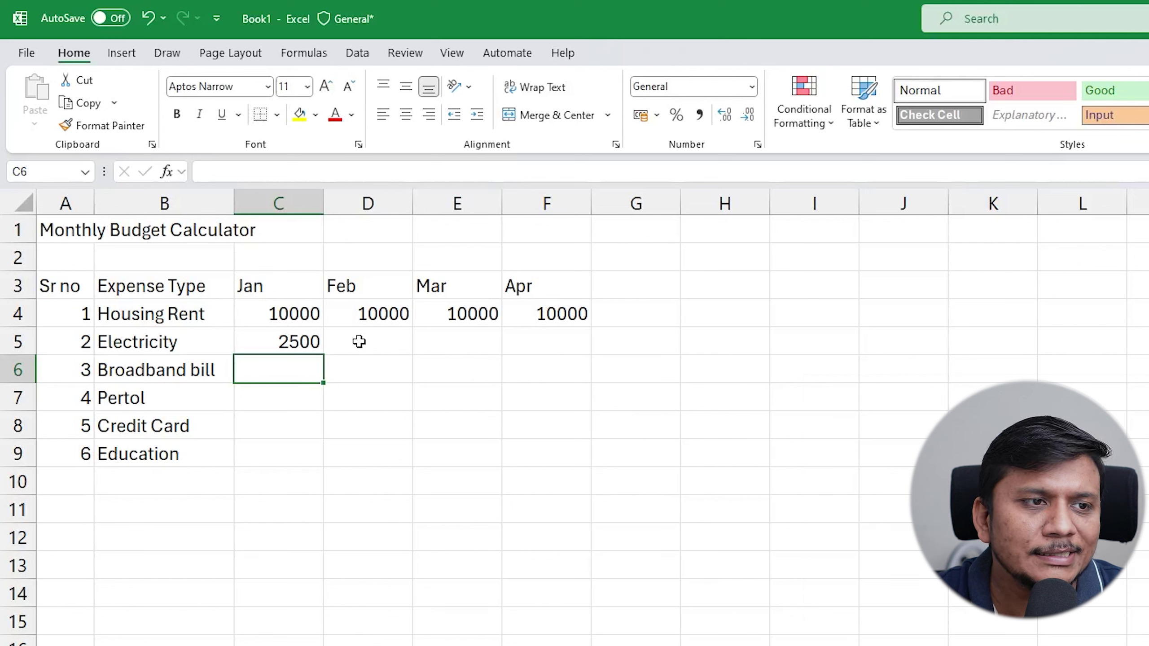
pyautogui.write('1200')
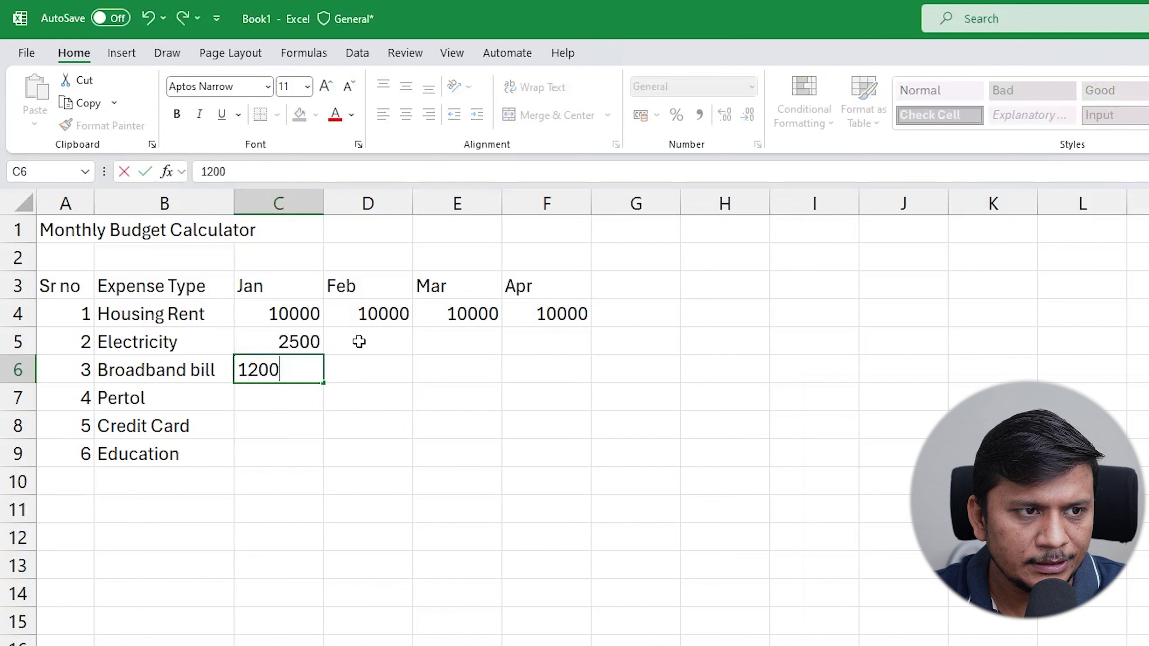
pyautogui.press('Return')
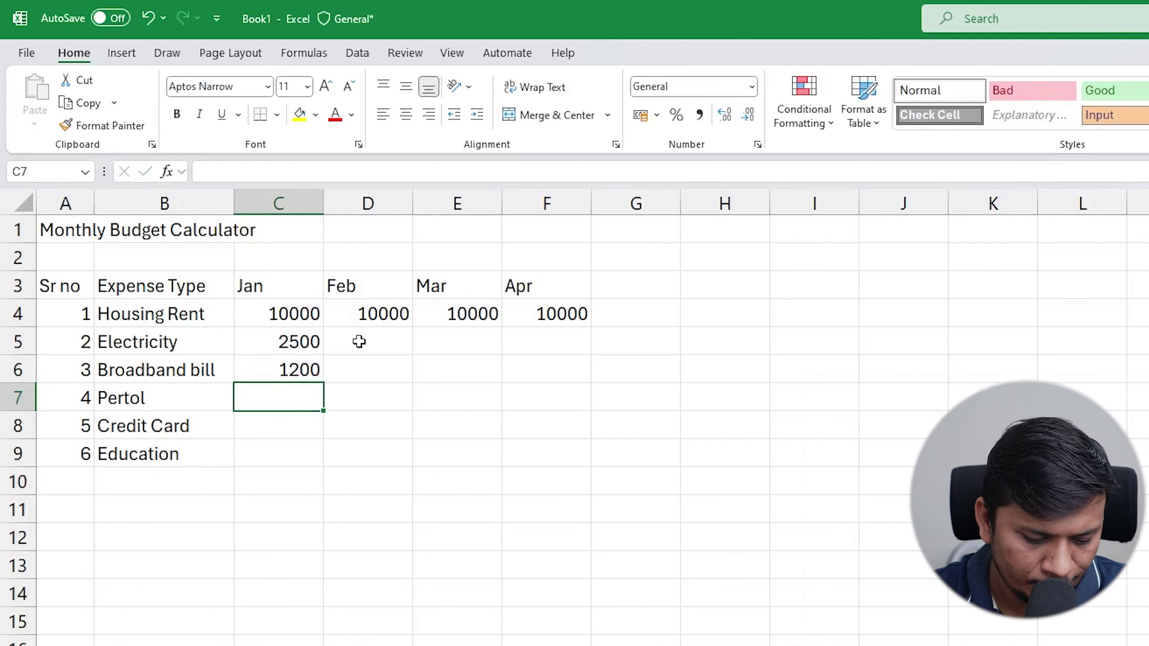
# Step: Enter the January amounts 6000 for Pertol, 25000 for Credit Card and 5000 for Education in cells C7 to C9
pyautogui.write('6000')
pyautogui.press('Return')
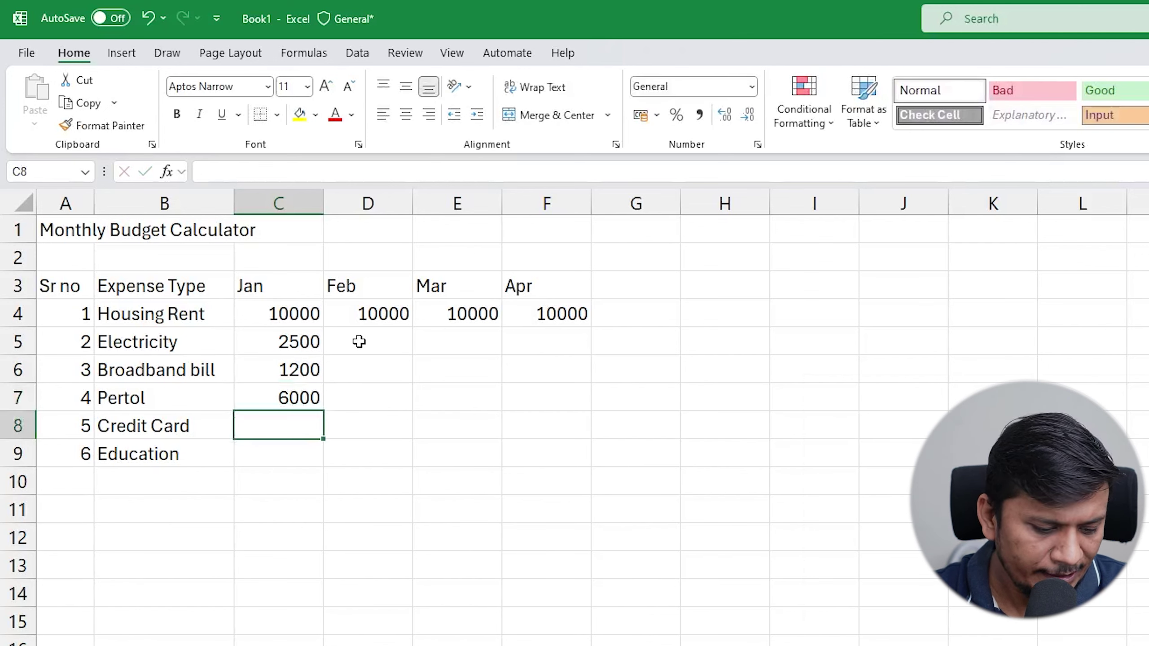
pyautogui.write('25000')
pyautogui.press('Return')
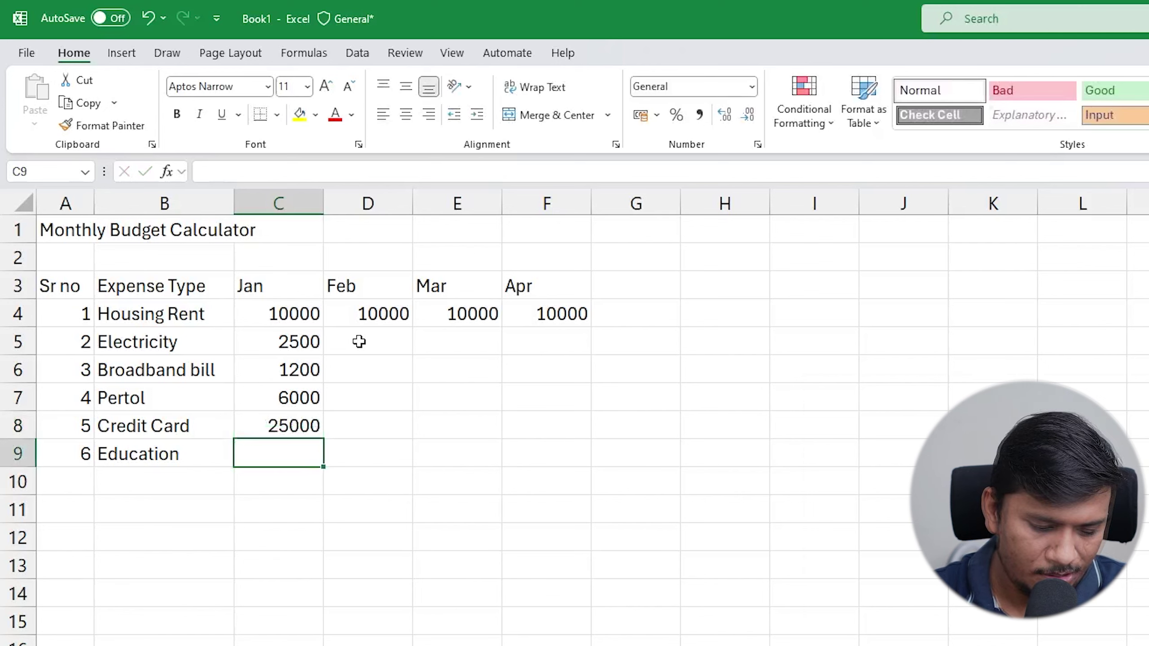
pyautogui.write('5000')
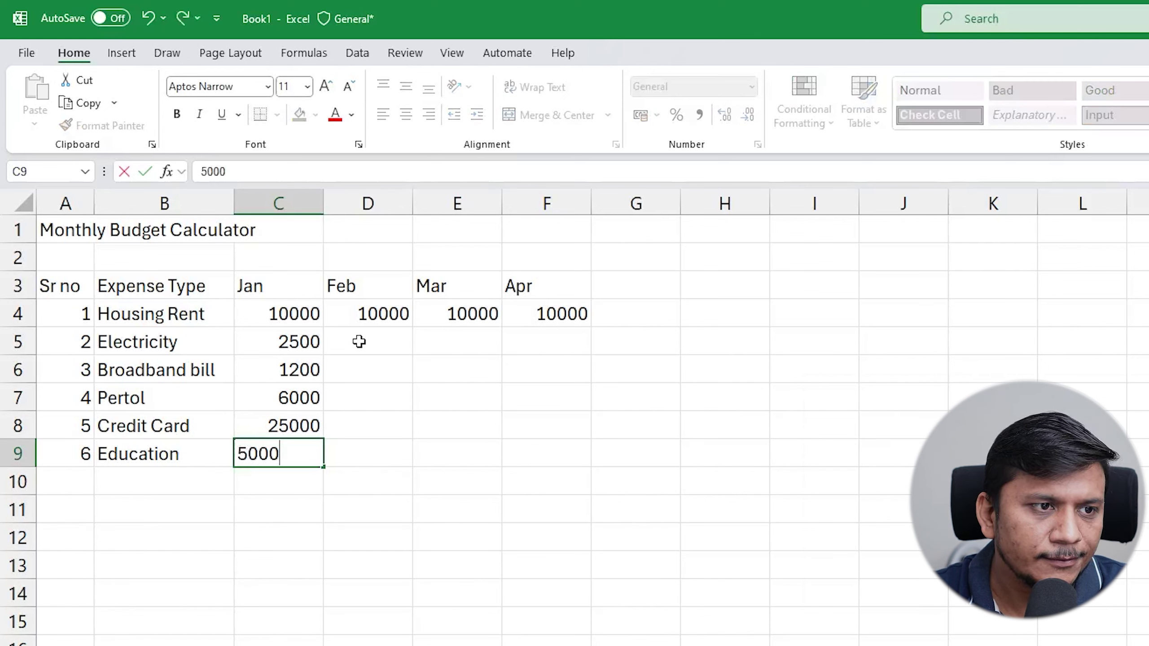
pyautogui.press('Return')
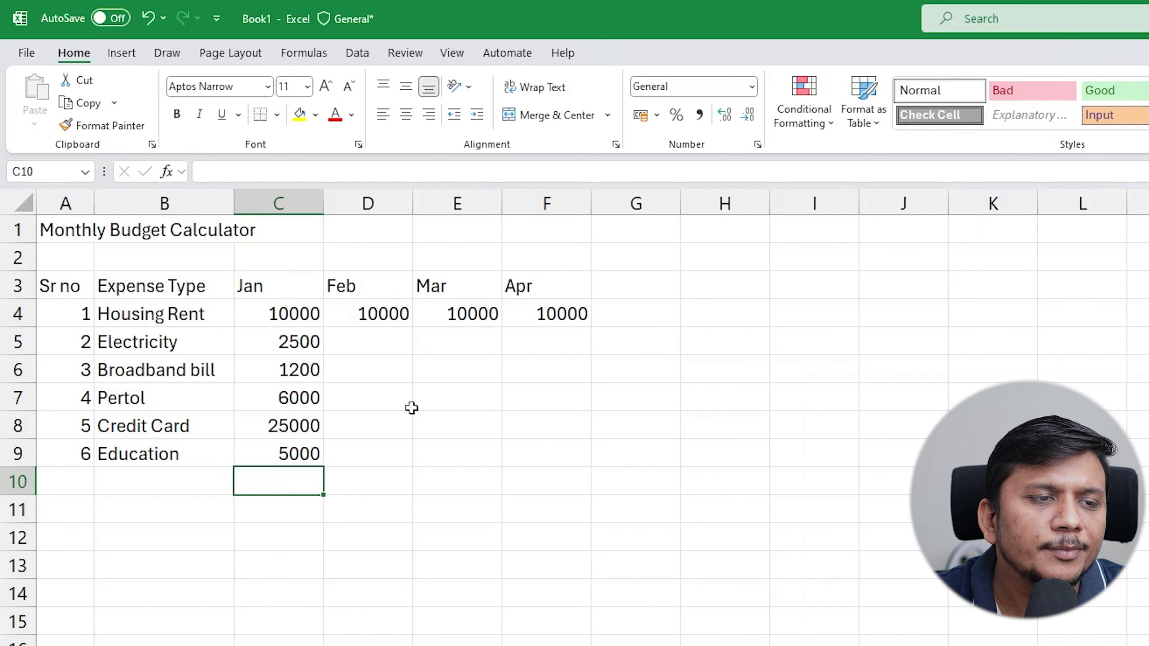
pyautogui.click(354, 349)
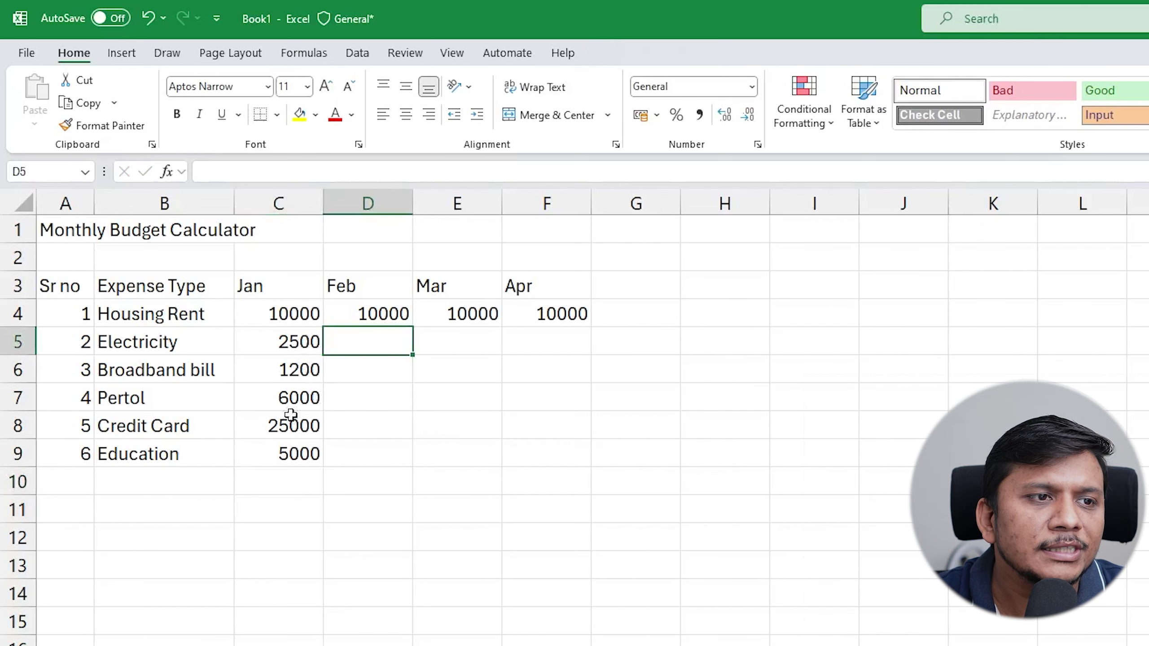
pyautogui.click(453, 454)
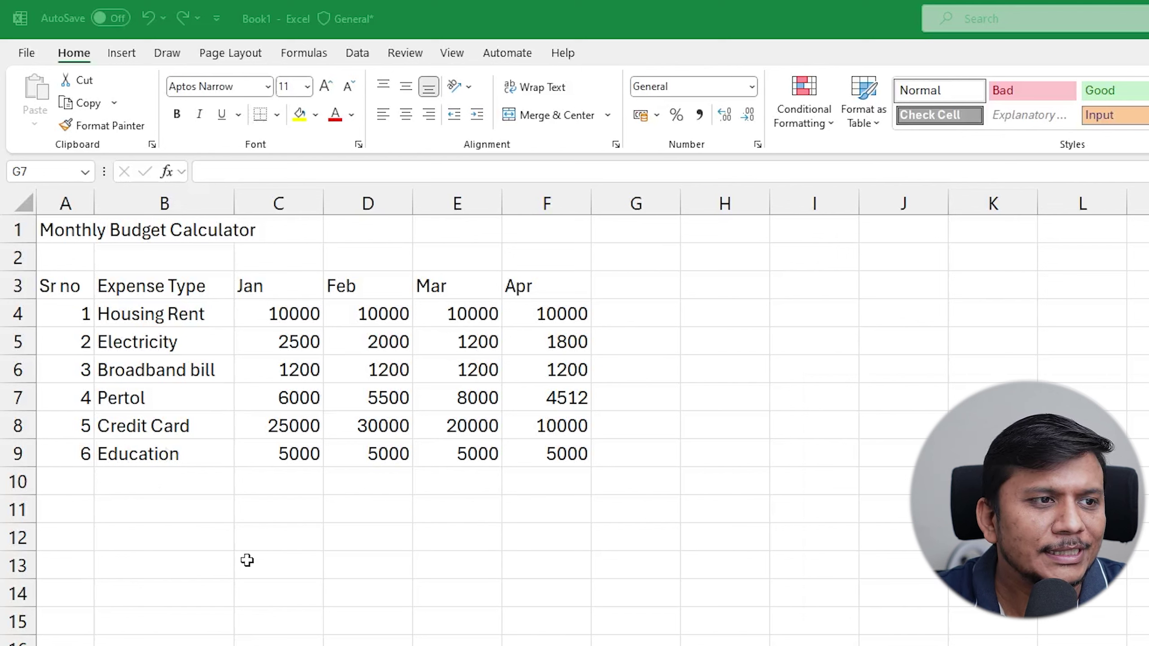
pyautogui.moveTo(66, 287); pyautogui.dragTo(520, 285)
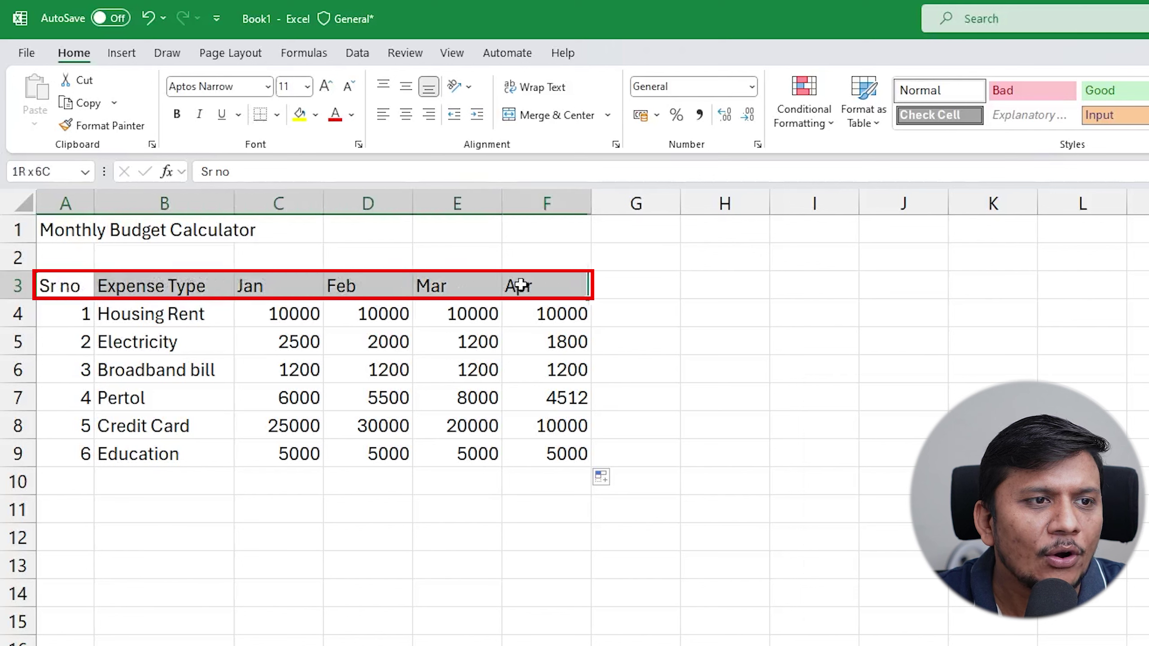
pyautogui.click(362, 283)
pyautogui.click(224, 291)
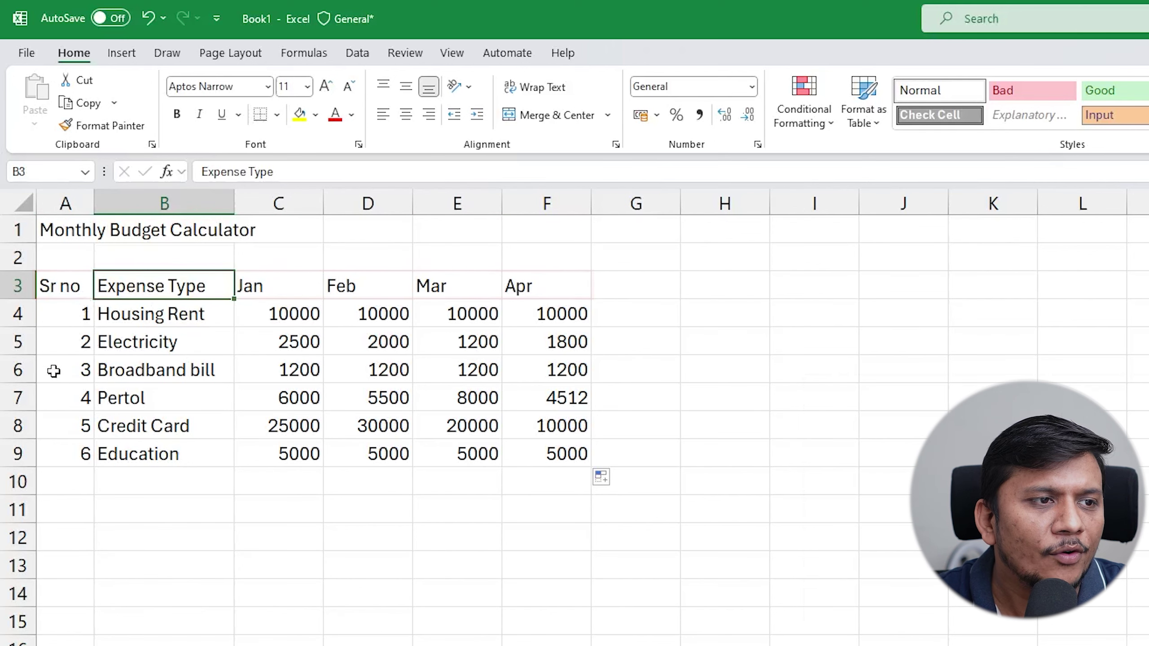
pyautogui.click(187, 508)
pyautogui.moveTo(85, 309); pyautogui.dragTo(80, 451)
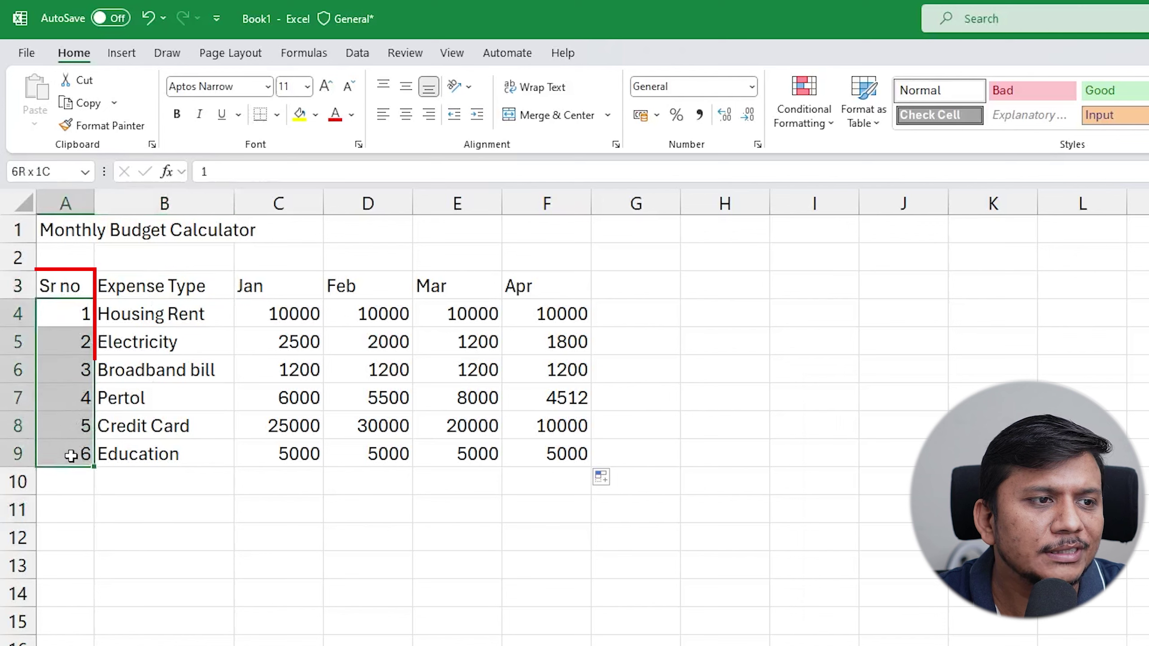
pyautogui.moveTo(277, 312); pyautogui.dragTo(282, 442)
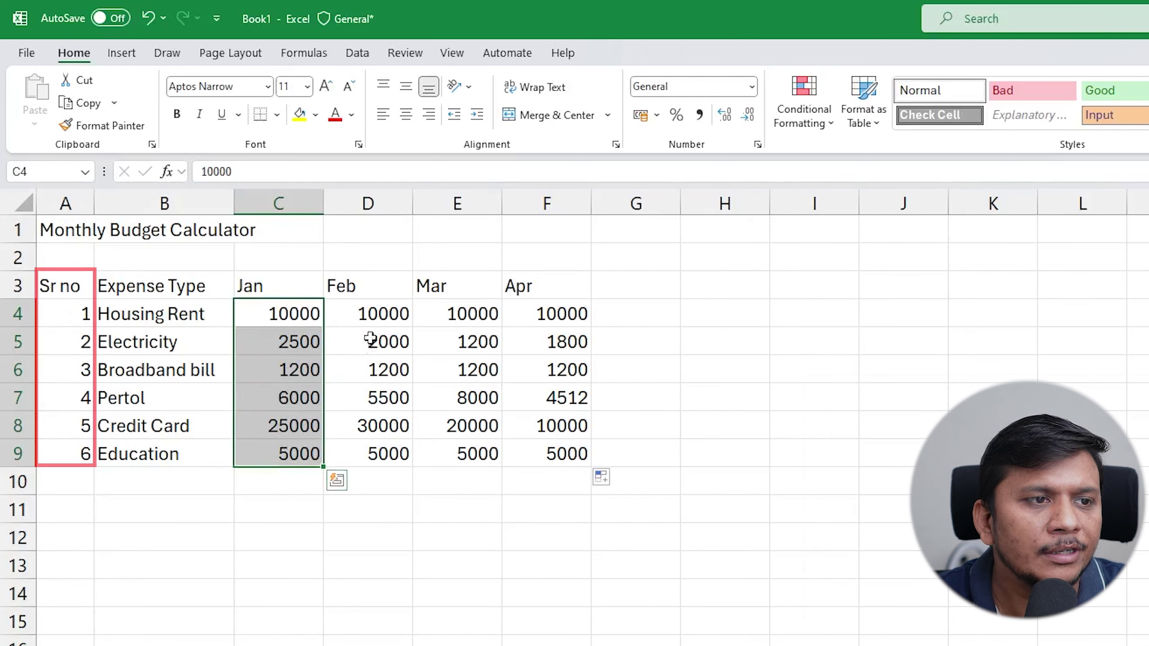
pyautogui.click(493, 553)
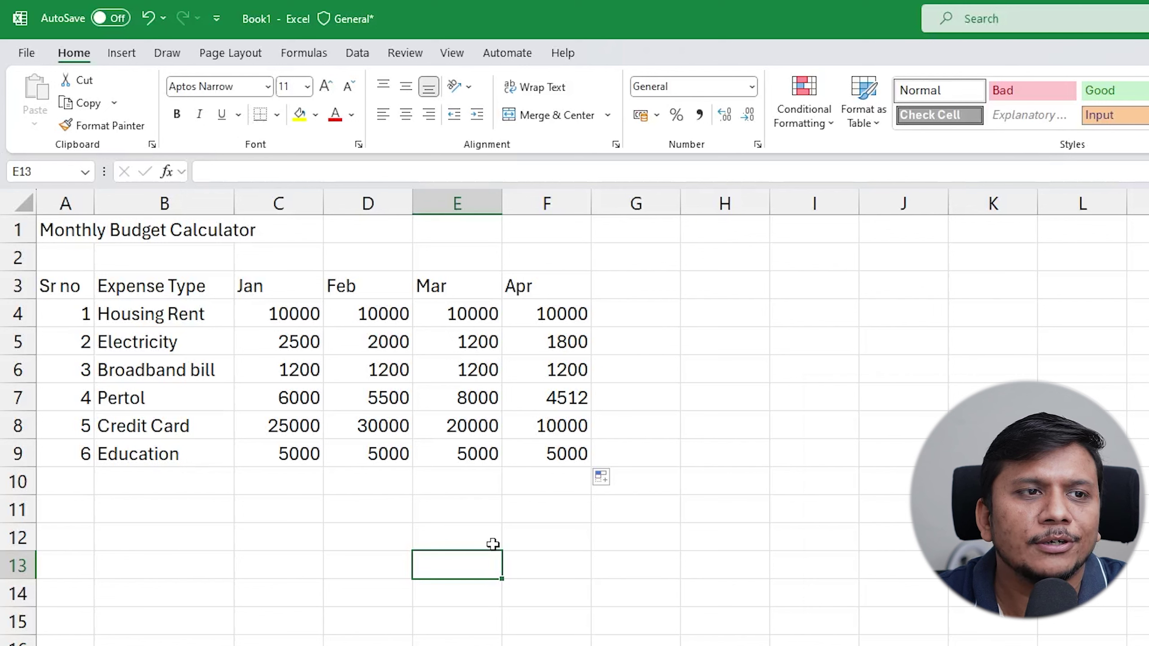
pyautogui.click(282, 384)
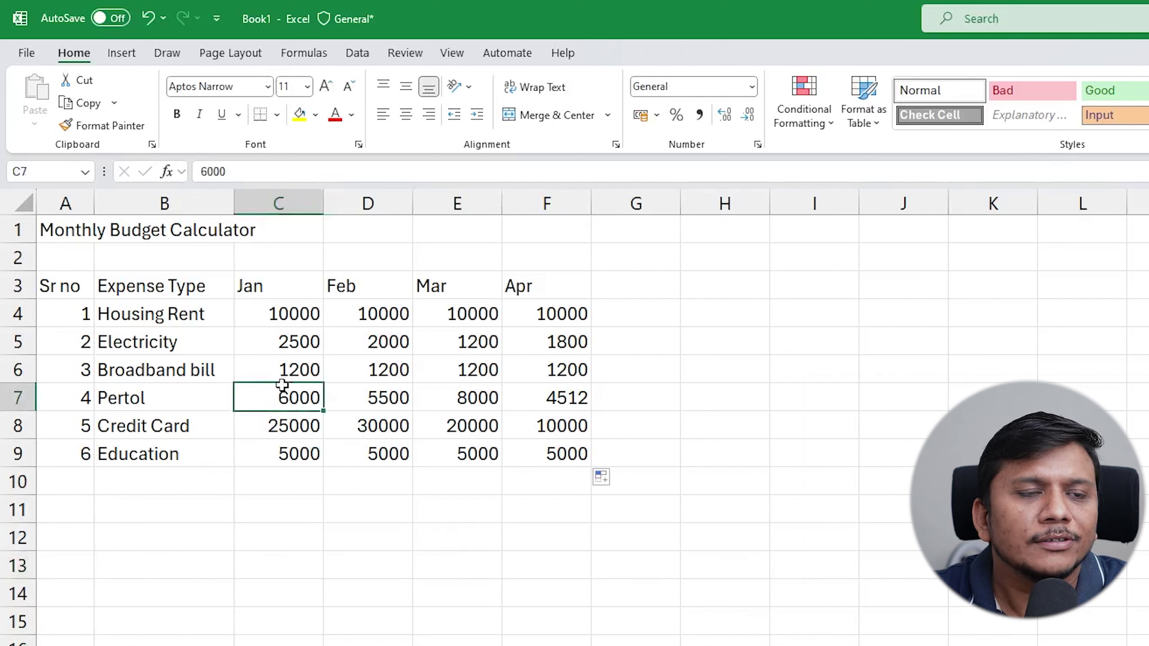
pyautogui.click(298, 374)
# Step: Format the January amounts in C4 to C9 with two decimal places and widen column C slightly
pyautogui.moveTo(298, 315); pyautogui.dragTo(312, 452)
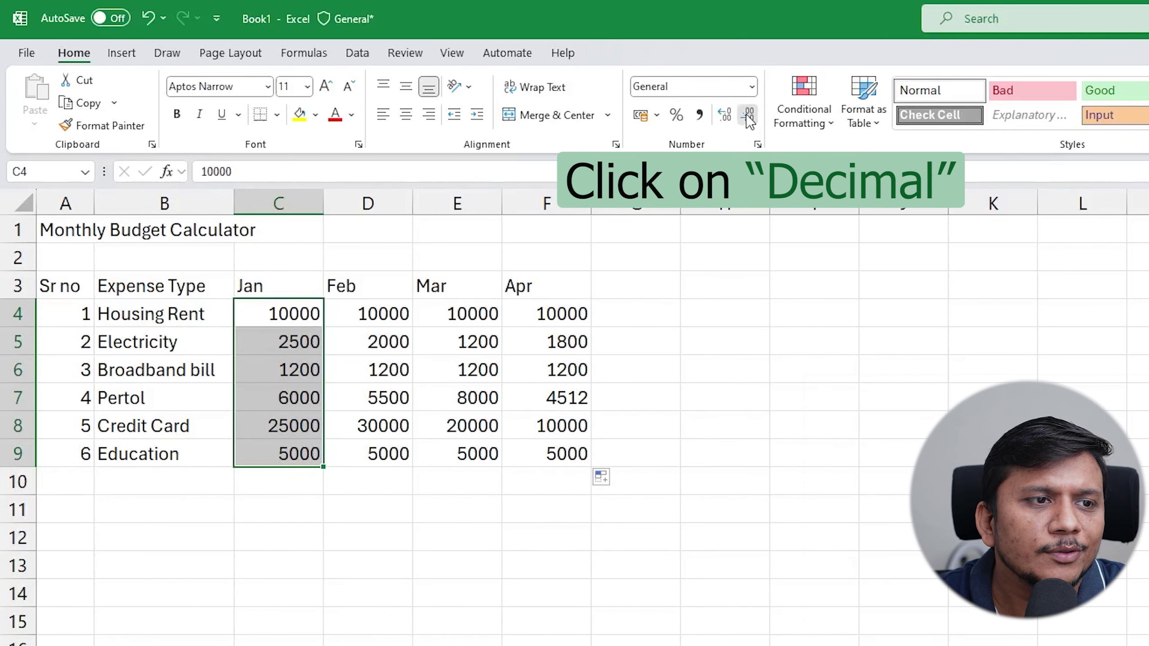
pyautogui.doubleClick(729, 119)
pyautogui.click(367, 505)
pyautogui.moveTo(322, 197); pyautogui.dragTo(339, 198)
pyautogui.press('Up')
pyautogui.press('Up')
pyautogui.press('Up')
pyautogui.press('Up')
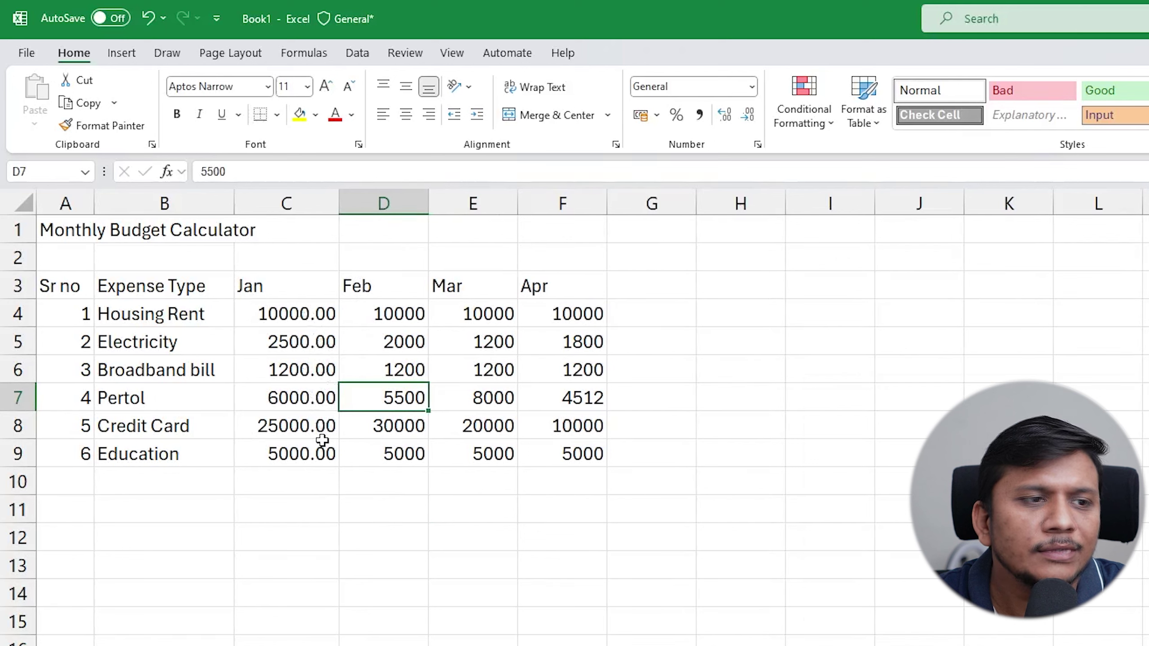
# Step: Align the January amounts in C4 to C9 to the left of their cells
pyautogui.click(305, 312)
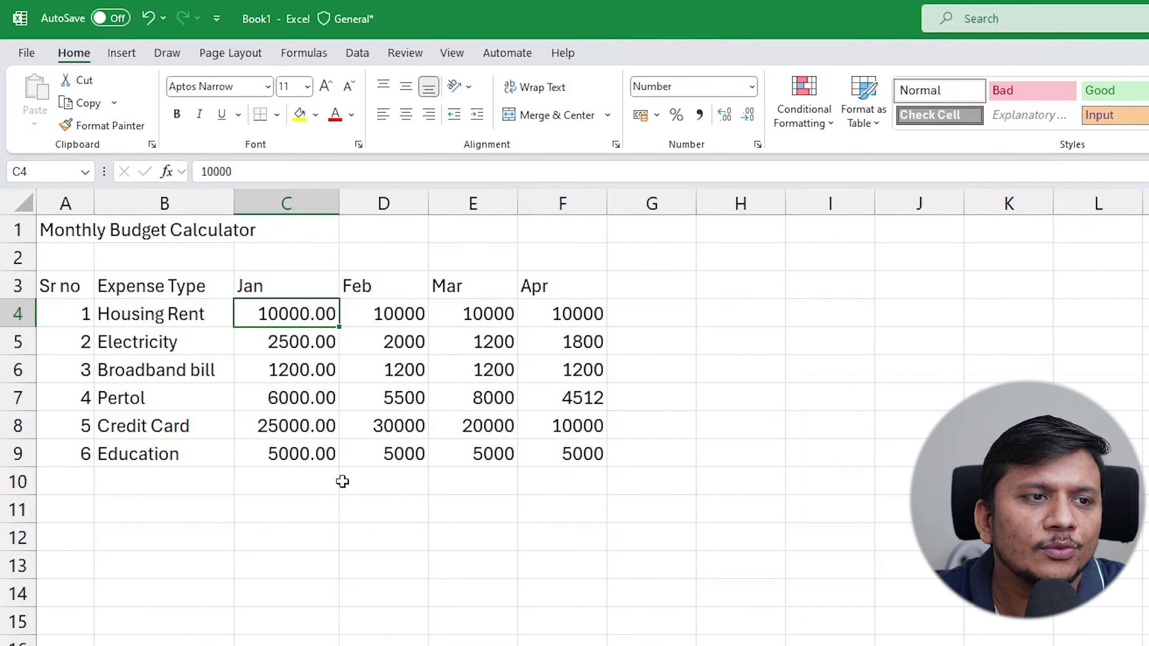
pyautogui.moveTo(284, 317); pyautogui.dragTo(283, 447)
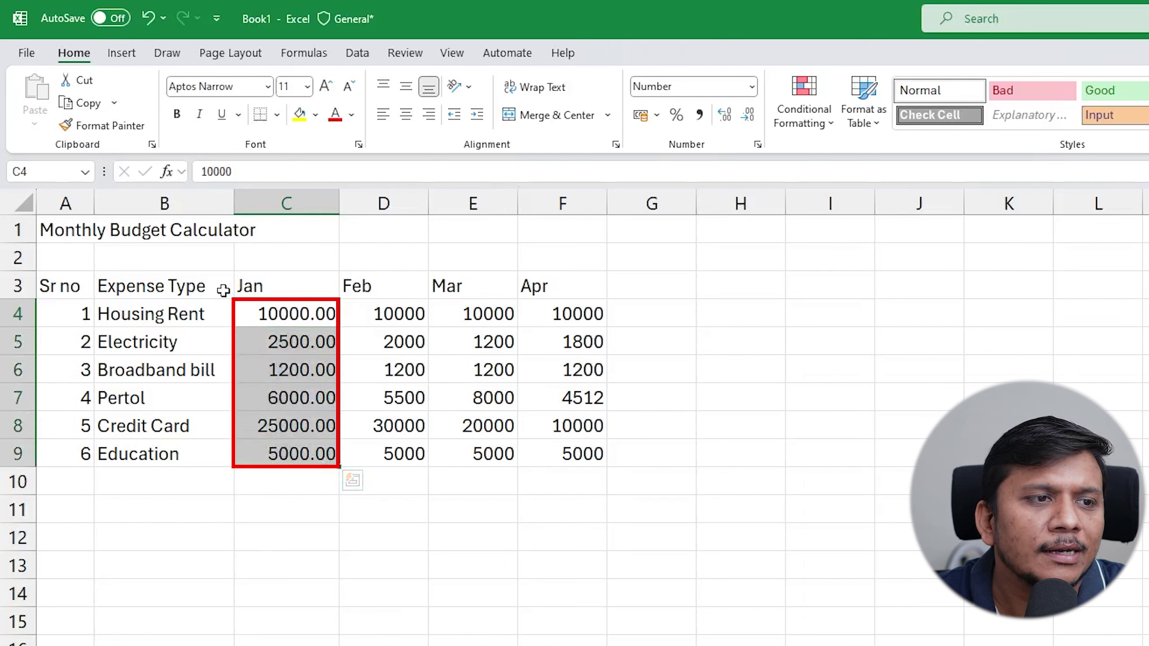
pyautogui.click(383, 114)
pyautogui.click(357, 583)
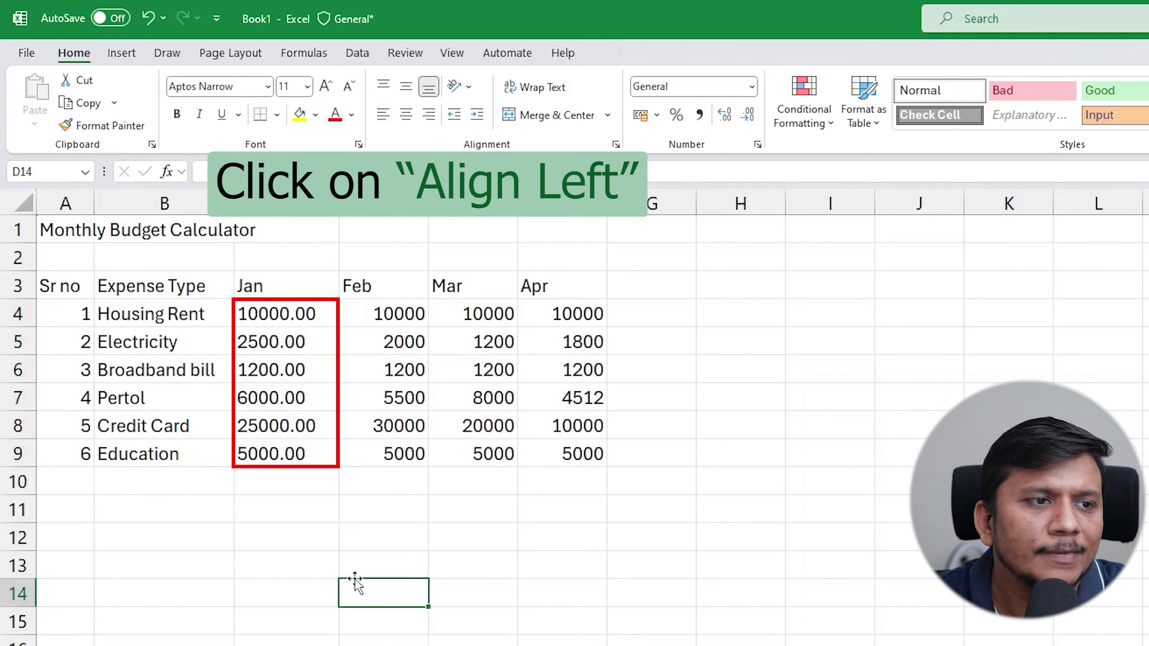
pyautogui.click(303, 558)
# Step: Align the January amounts in C4 to C9 to the right of their cells
pyautogui.click(325, 315)
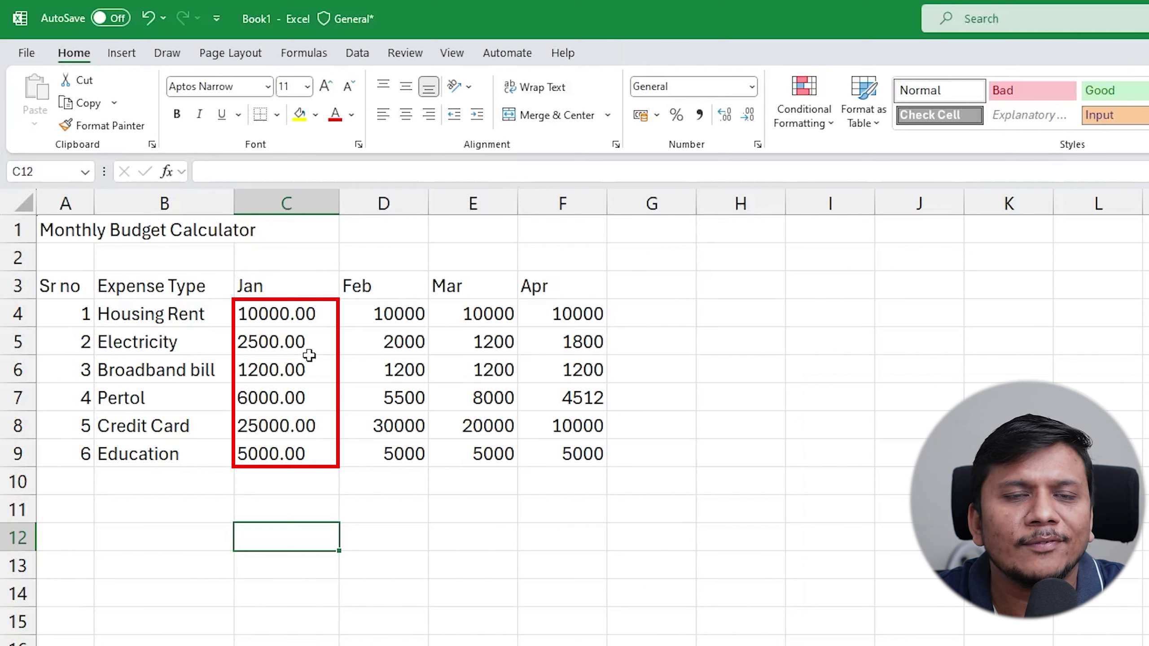
pyautogui.moveTo(314, 313); pyautogui.dragTo(302, 447)
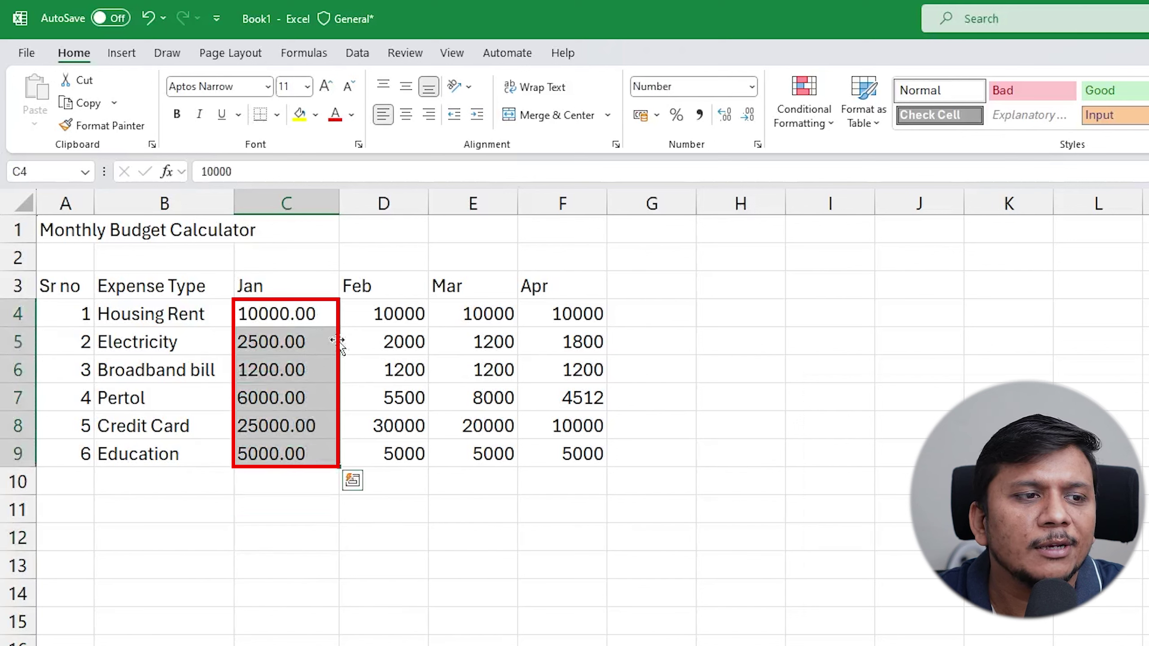
pyautogui.click(428, 114)
pyautogui.click(345, 556)
pyautogui.click(284, 501)
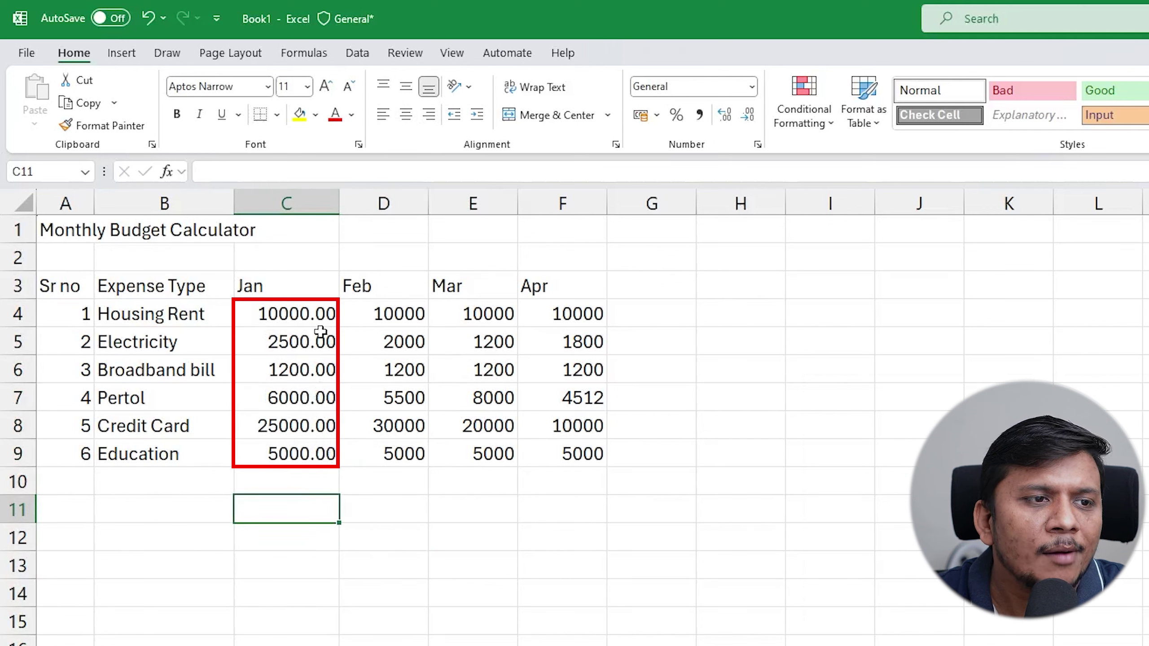
pyautogui.click(356, 560)
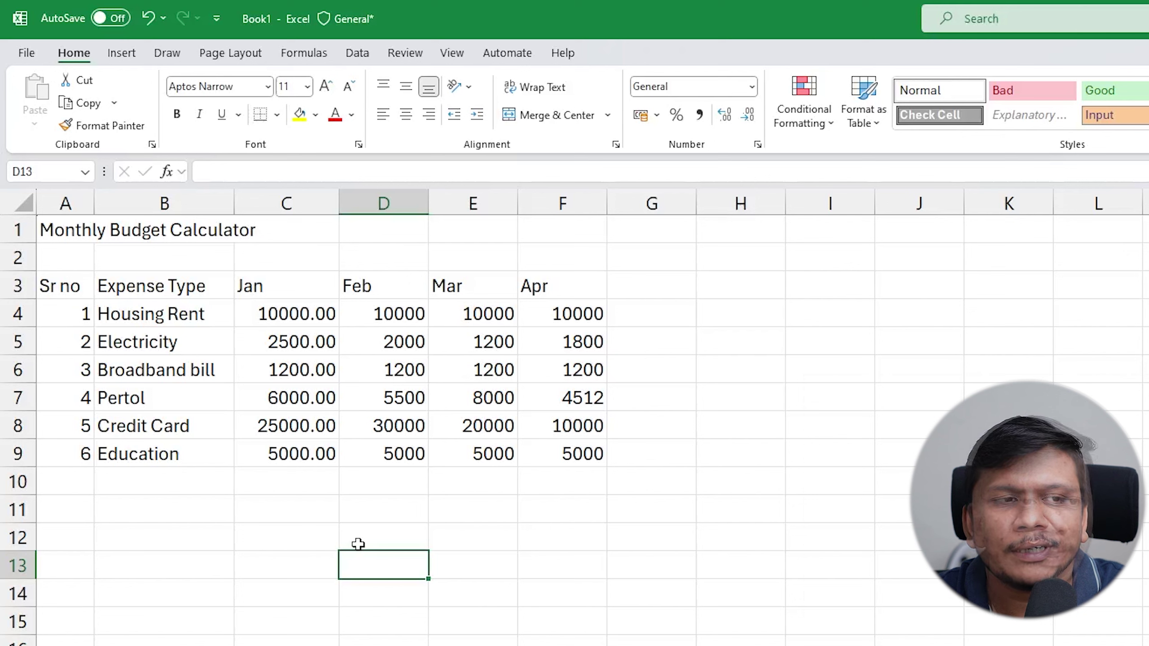
# Step: Add the year to the month headings in C3 to E3, making them Jan-24, Feb-24 and Mar-24
pyautogui.click(326, 618)
pyautogui.click(292, 294)
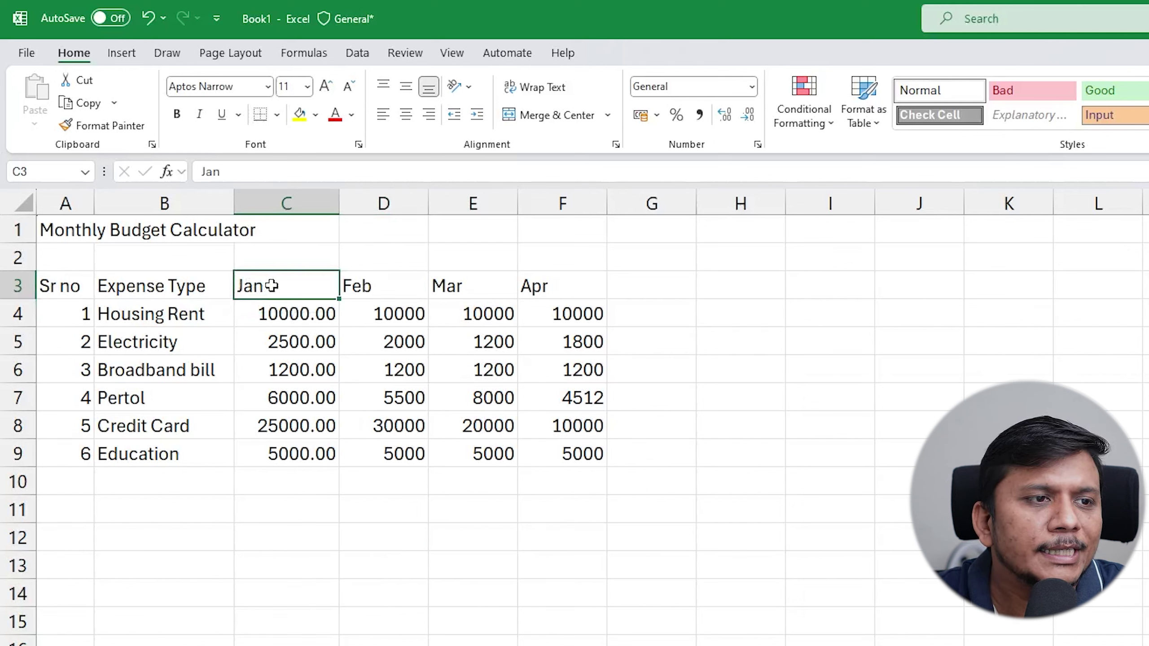
pyautogui.doubleClick(271, 286)
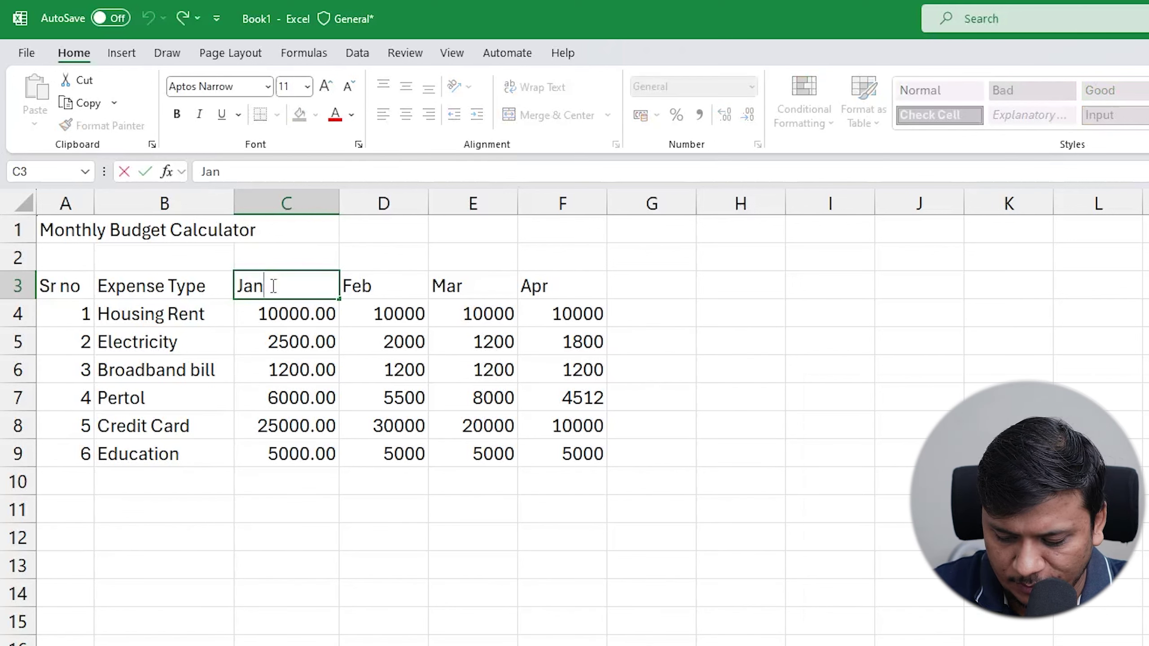
pyautogui.write('-24')
pyautogui.press('Tab')
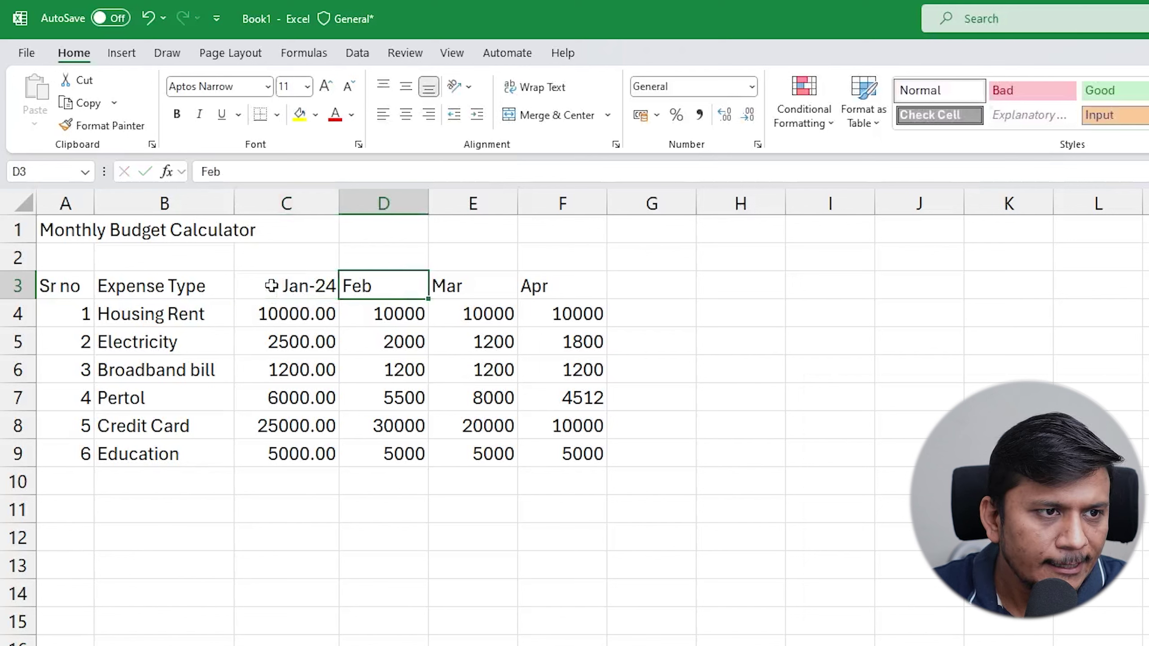
pyautogui.doubleClick(399, 285)
pyautogui.write('-24')
pyautogui.press('Tab')
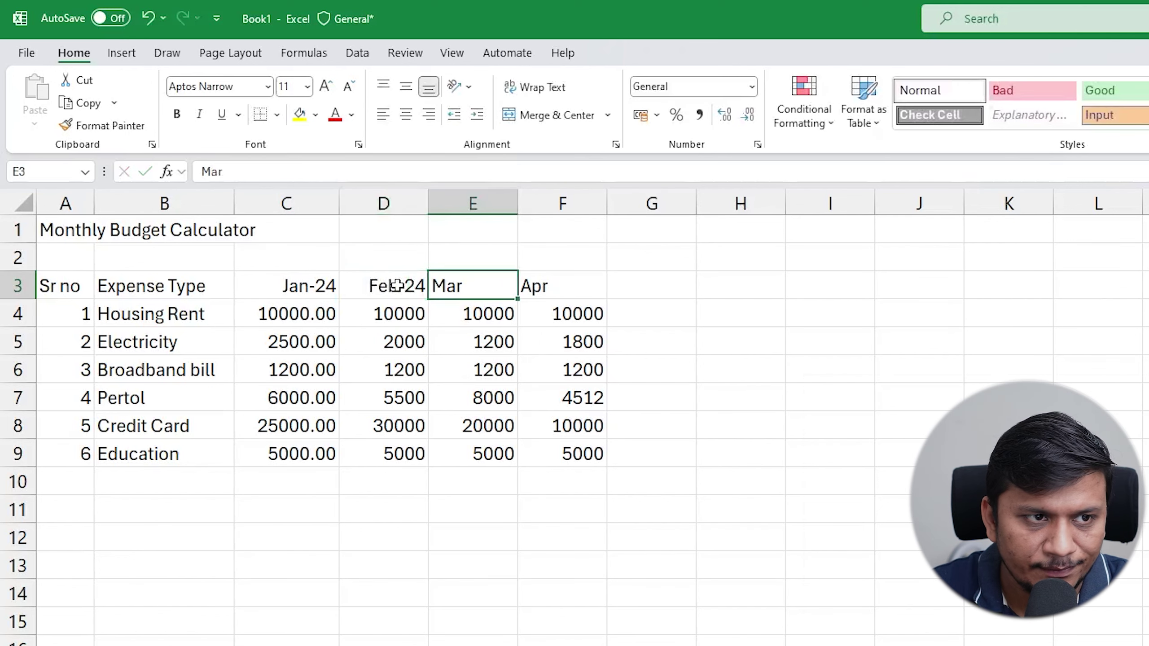
pyautogui.doubleClick(473, 280)
pyautogui.write('-24')
pyautogui.press('Tab')
pyautogui.press('Tab')
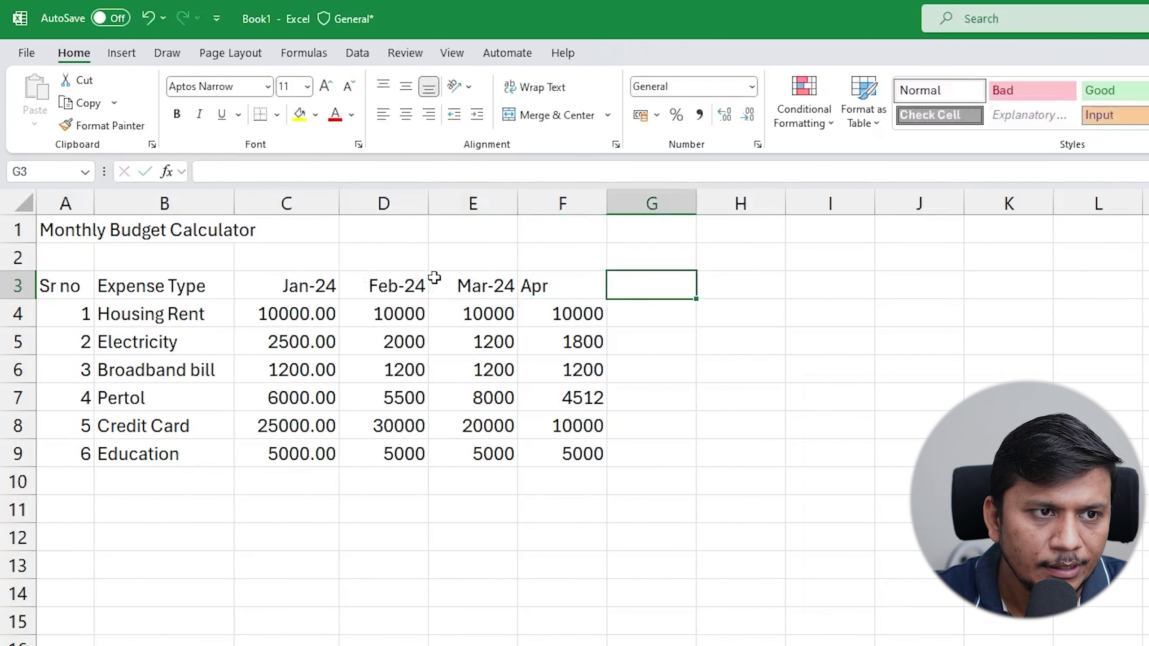
# Step: Extend the Mar-24 heading in E3 across to F3 by AutoFill so that it reads Apr-24
pyautogui.click(432, 278)
pyautogui.click(520, 303)
pyautogui.click(494, 295)
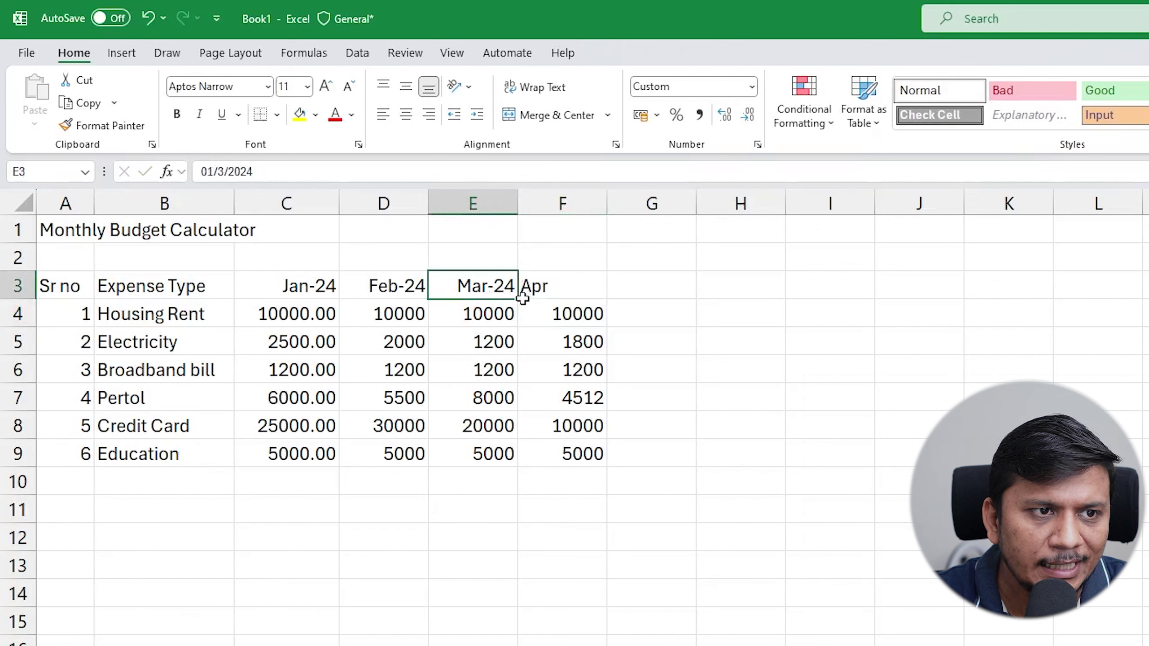
pyautogui.moveTo(518, 299); pyautogui.dragTo(570, 298)
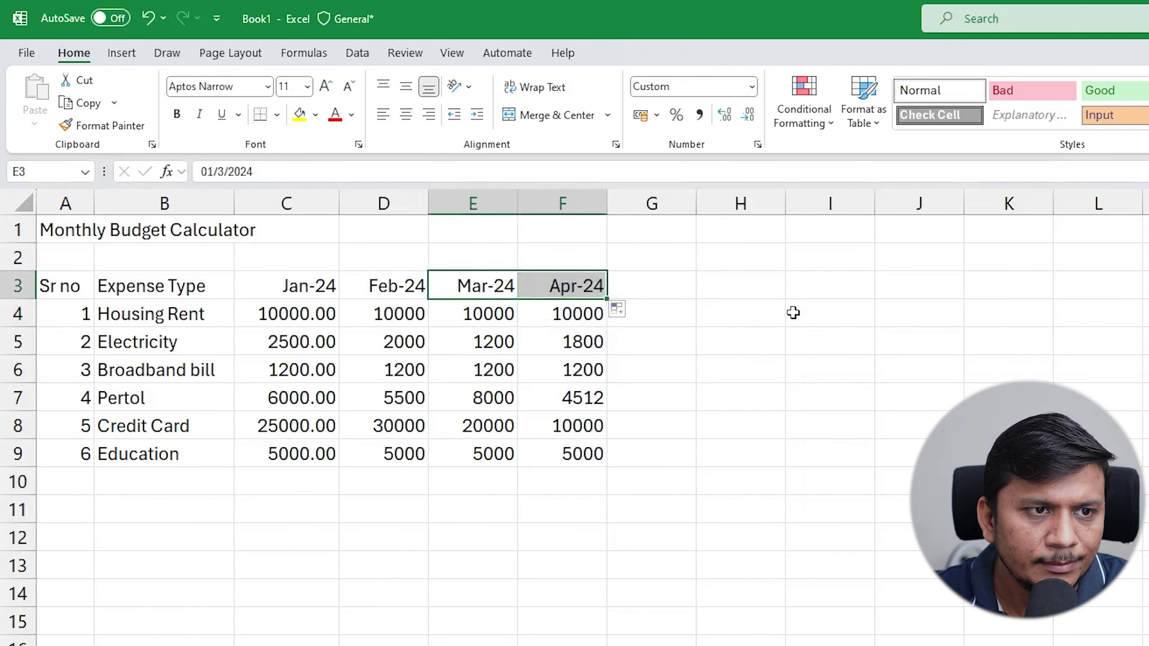
pyautogui.click(792, 313)
pyautogui.click(741, 456)
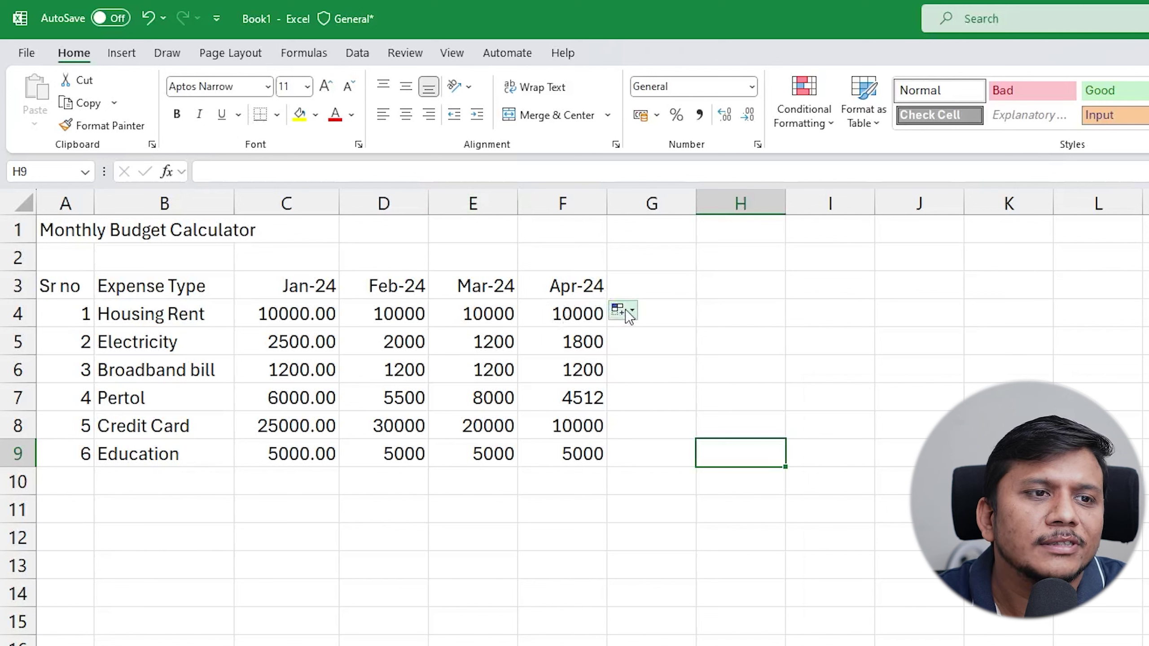
pyautogui.click(791, 341)
pyautogui.click(682, 590)
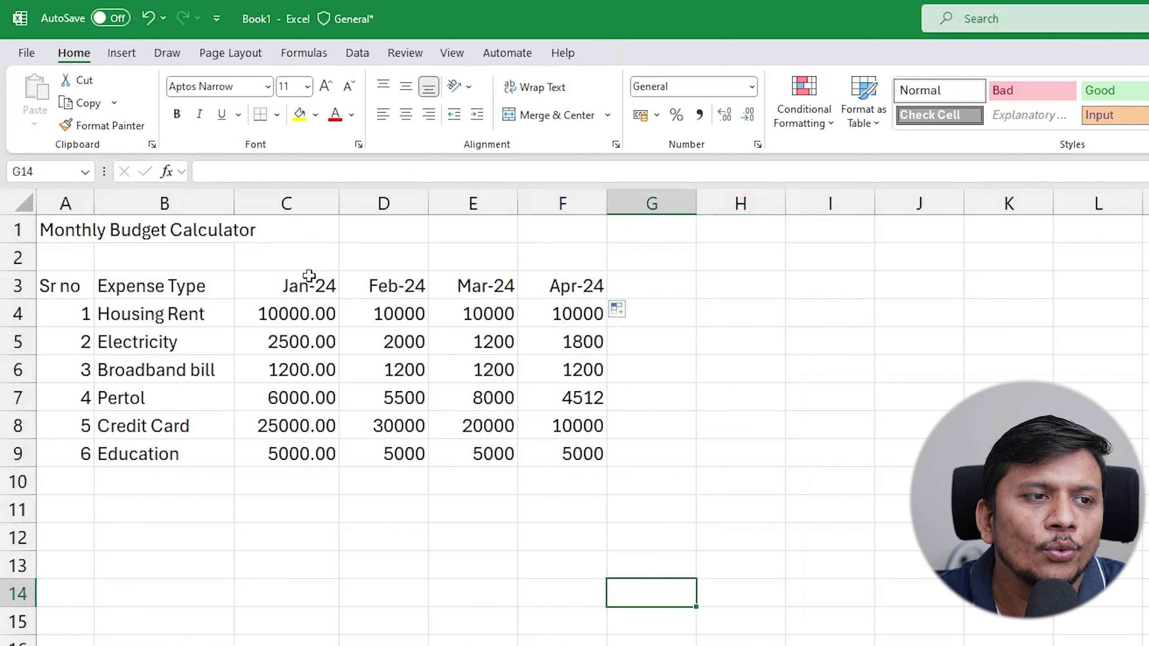
# Step: Check the date values stored behind the month headings in C3 and D3
pyautogui.press('Up')
pyautogui.press('Left')
pyautogui.press('Left')
pyautogui.press('Left')
pyautogui.press('Left')
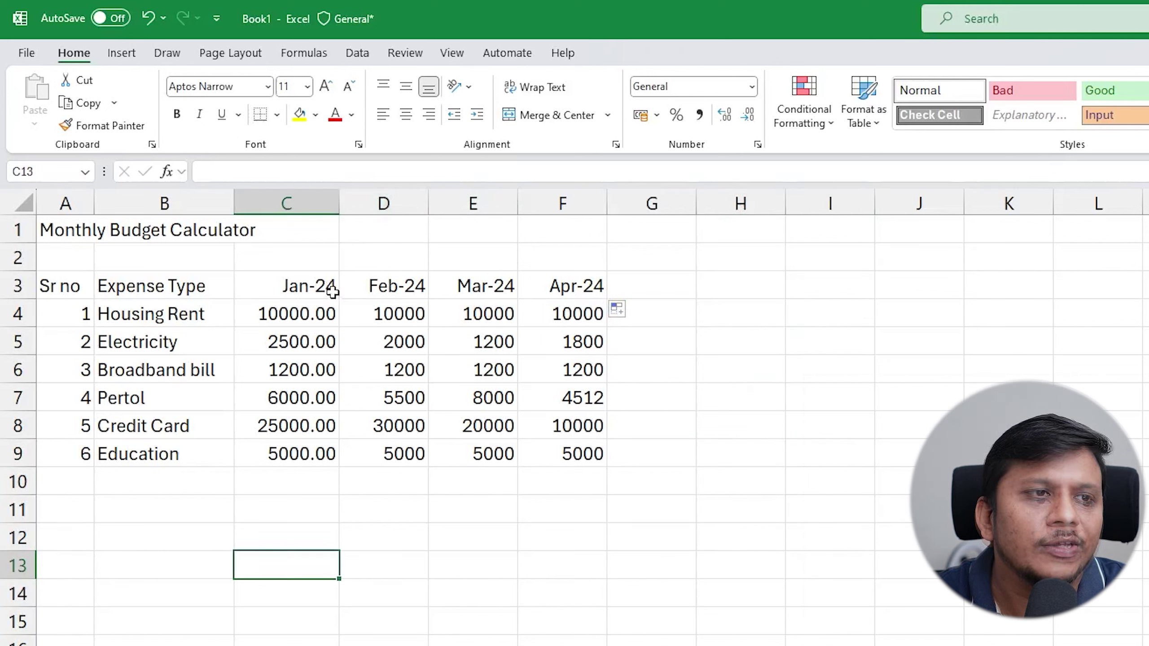
pyautogui.press('Up')
pyautogui.press('Up')
pyautogui.press('Up')
pyautogui.press('Up')
pyautogui.press('Up')
pyautogui.press('Up')
pyautogui.press('Up')
pyautogui.press('Up')
pyautogui.press('Up')
pyautogui.press('Up')
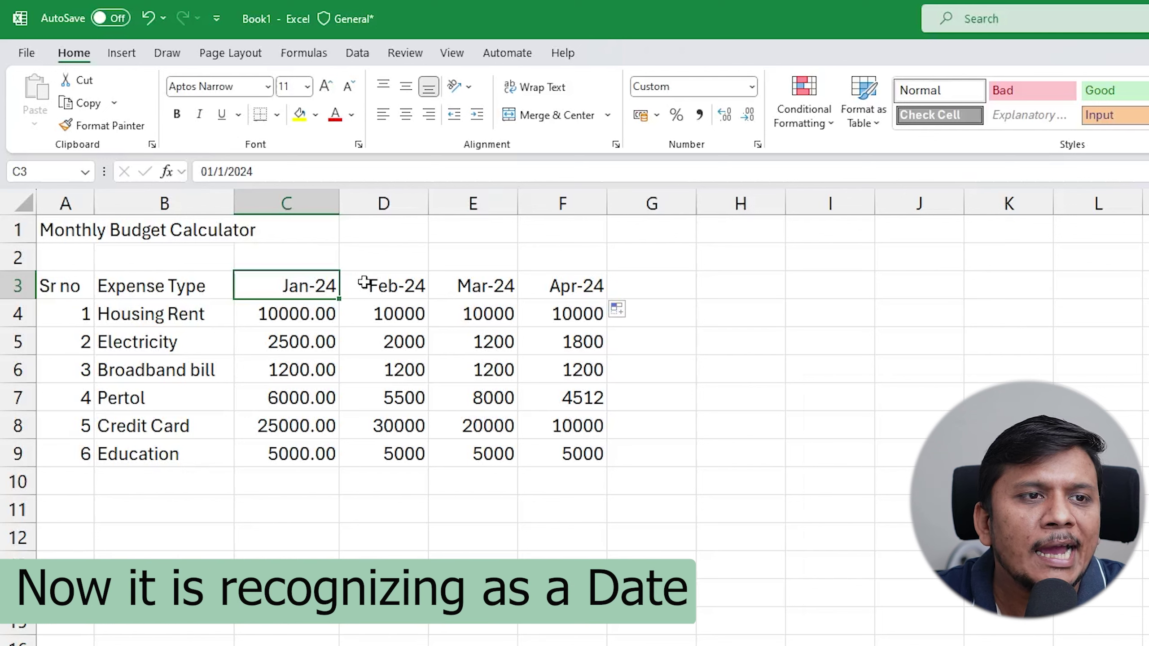
pyautogui.press('Left')
pyautogui.press('Down')
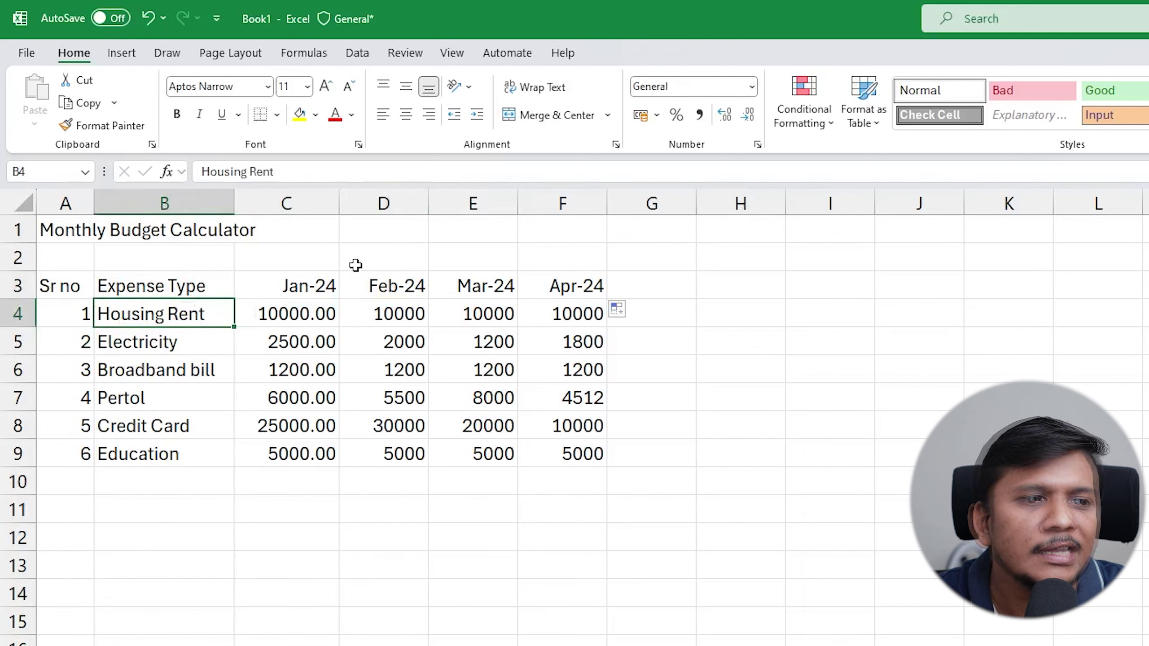
pyautogui.click(380, 282)
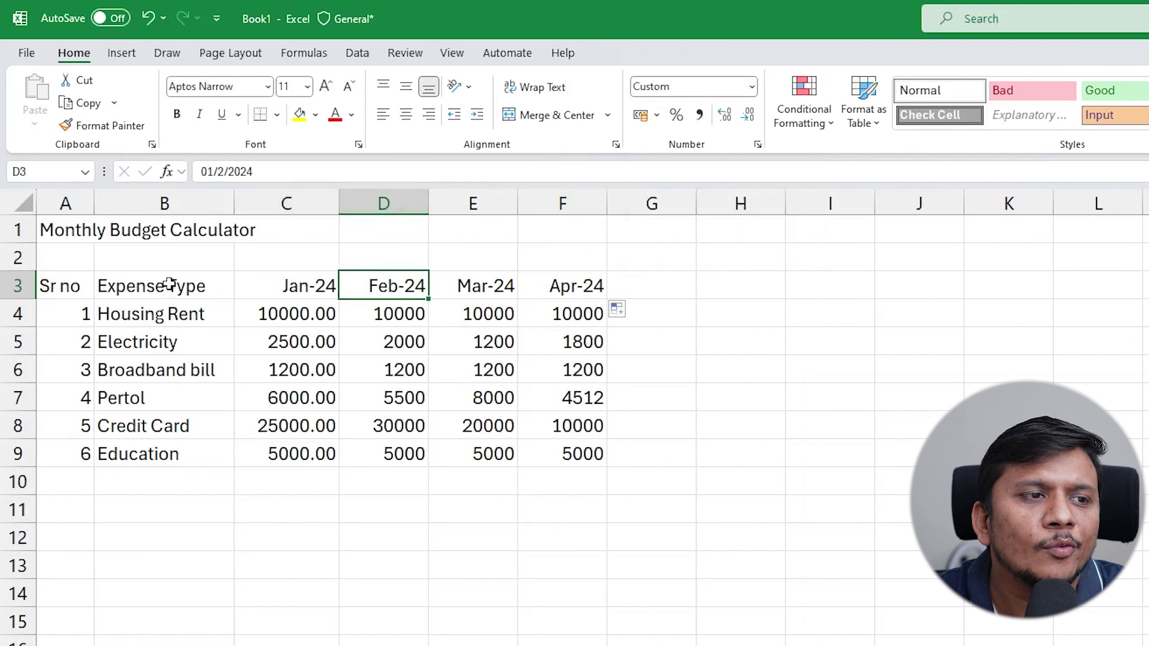
# Step: Open the full number format settings for the month headings C3 to F3 and review the Date formats
pyautogui.moveTo(277, 290); pyautogui.dragTo(555, 277)
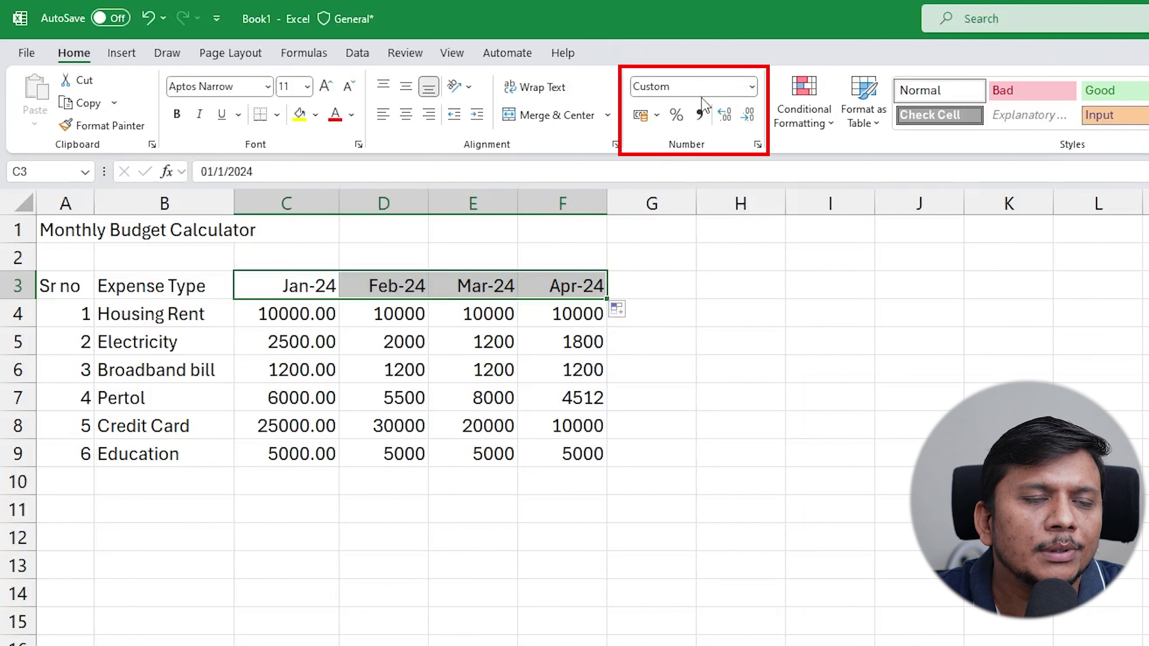
pyautogui.click(752, 87)
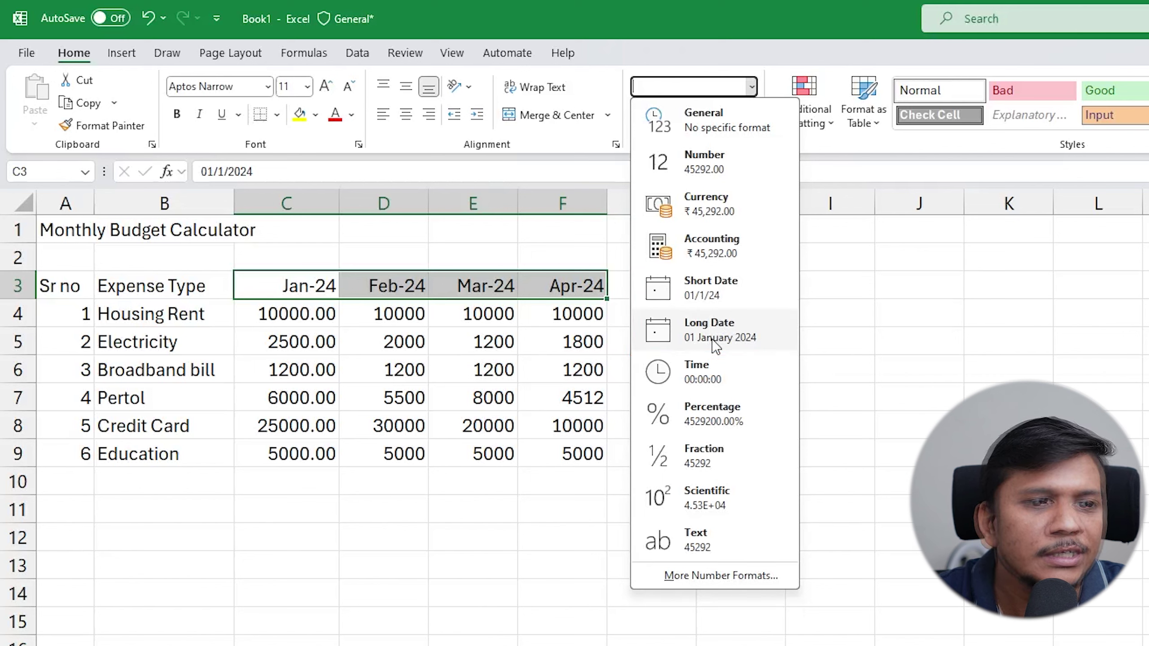
pyautogui.click(756, 578)
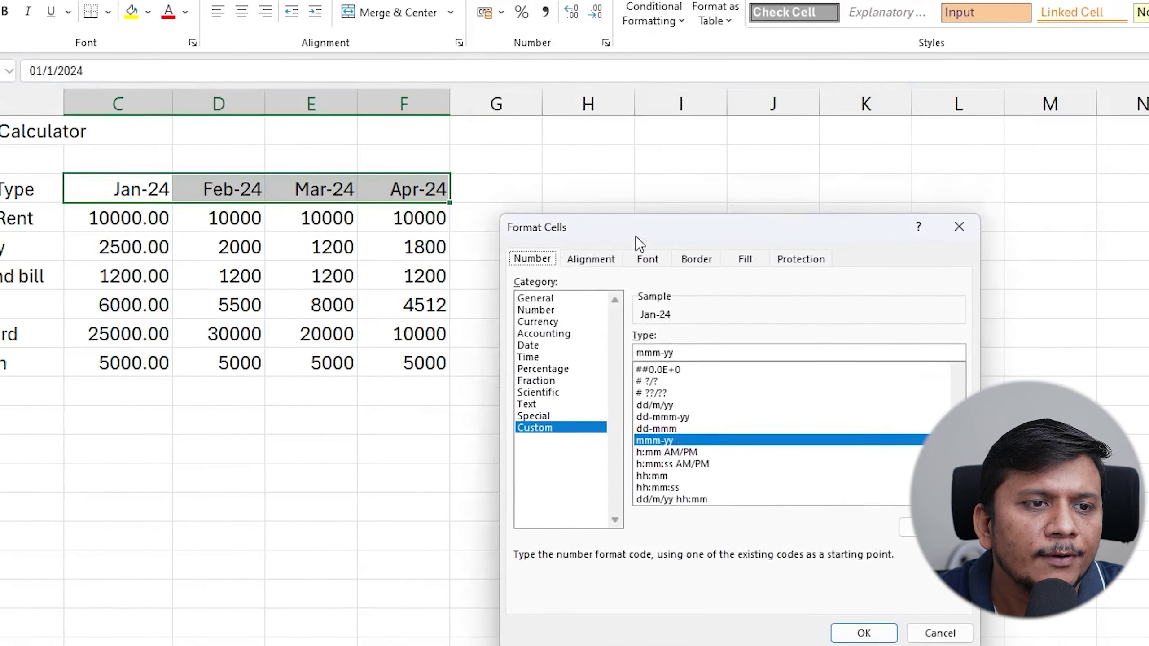
pyautogui.click(528, 345)
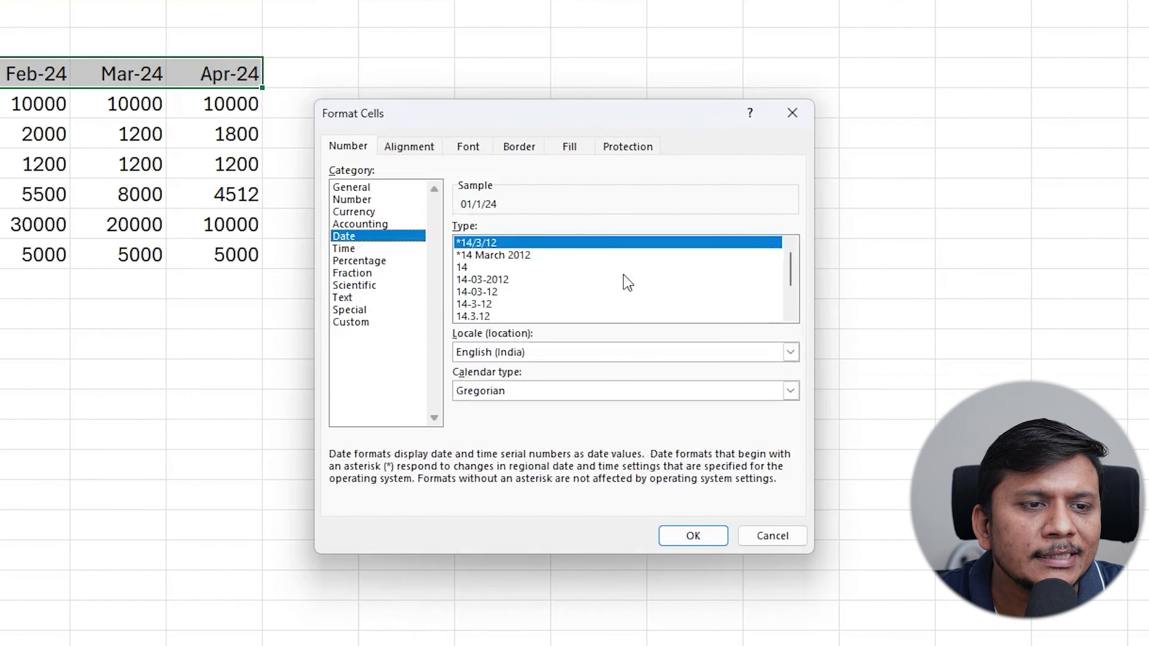
pyautogui.moveTo(790, 281)
pyautogui.mouseDown()
pyautogui.moveTo(791, 307)
pyautogui.moveTo(794, 274)
pyautogui.mouseUp()
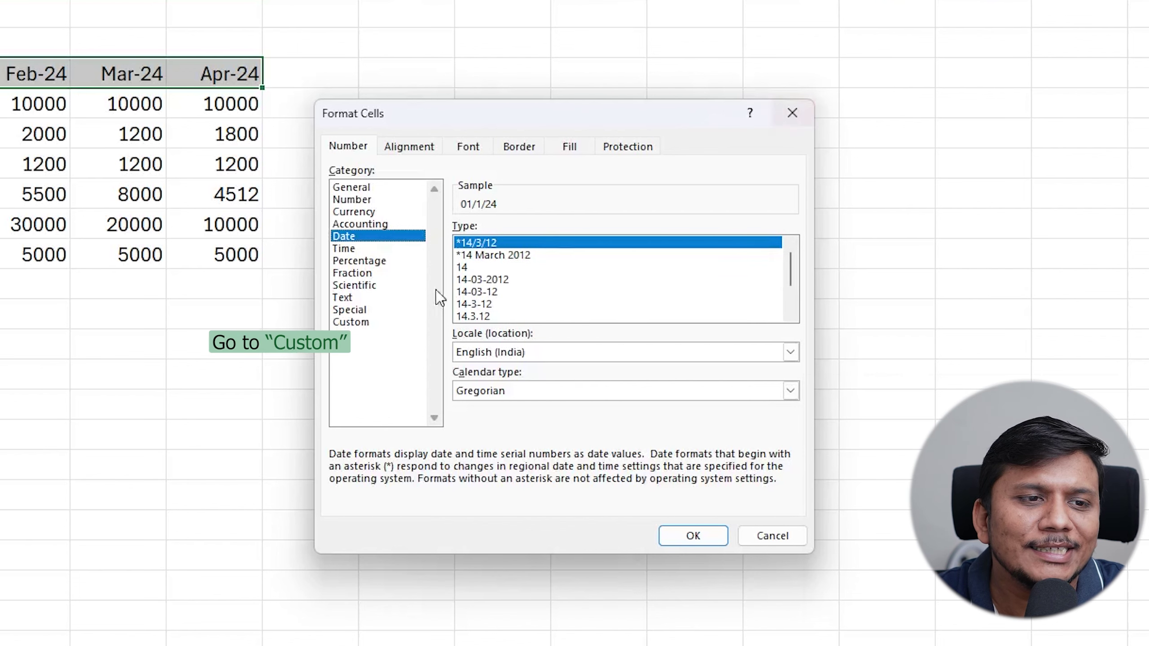
# Step: Apply the custom number format mmm-yyyy to the month headings in C3 to F3
pyautogui.click(379, 322)
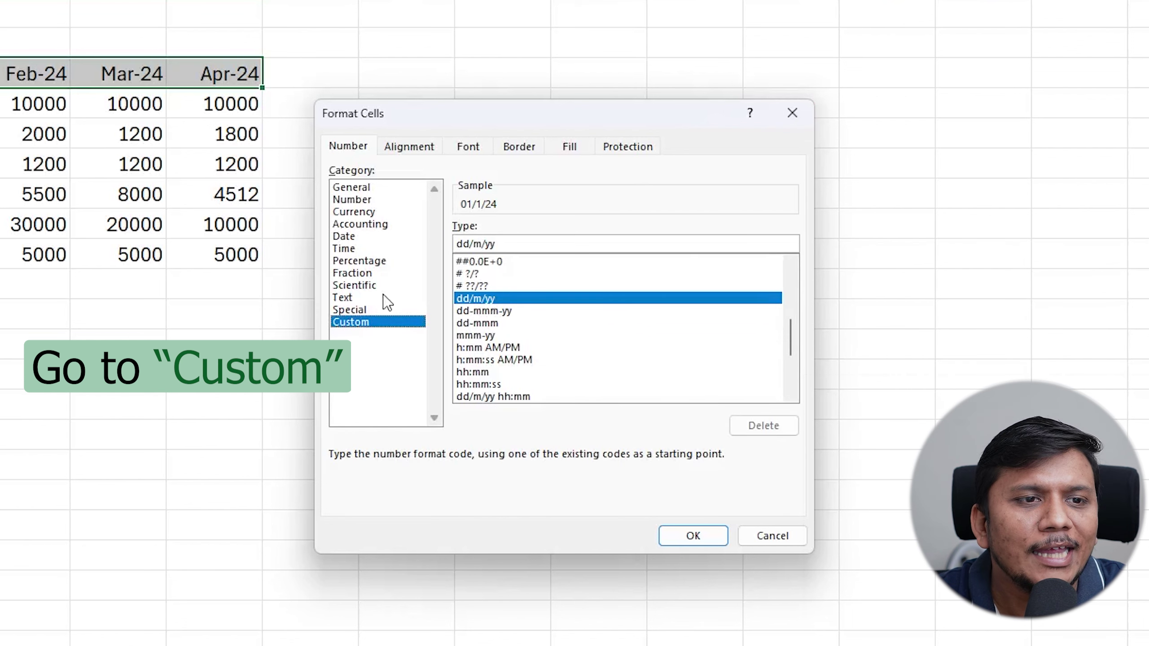
pyautogui.click(531, 244)
pyautogui.press('BackSpace')
pyautogui.press('BackSpace')
pyautogui.press('BackSpace')
pyautogui.press('BackSpace')
pyautogui.press('BackSpace')
pyautogui.press('BackSpace')
pyautogui.press('BackSpace')
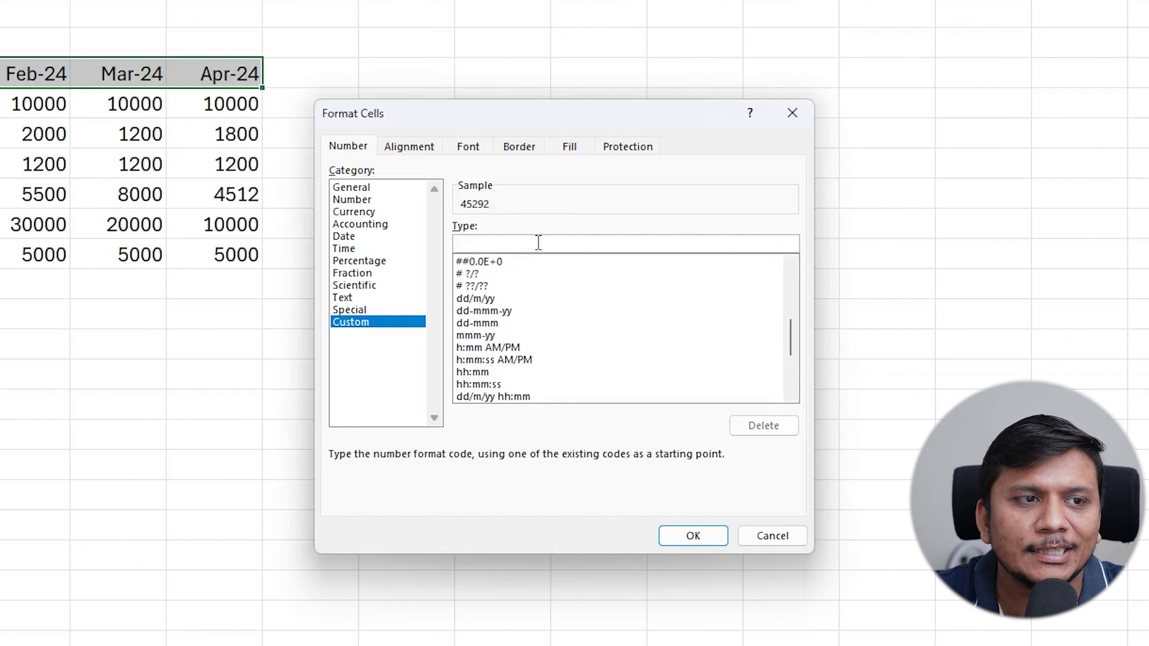
pyautogui.write('mmm')
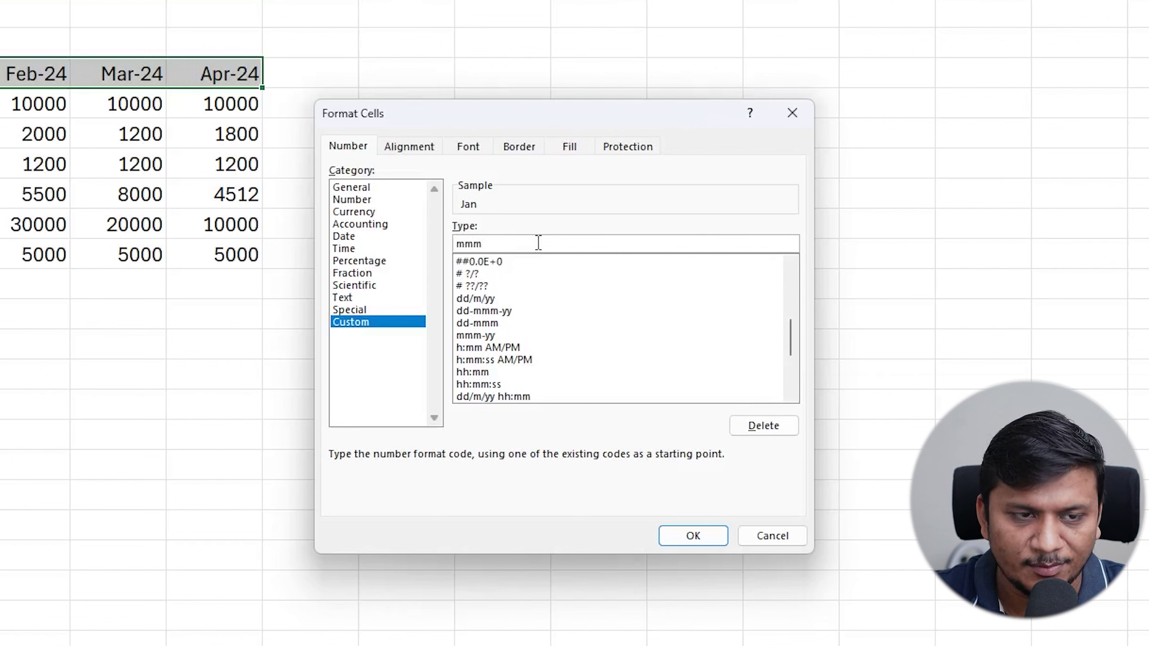
pyautogui.write('-')
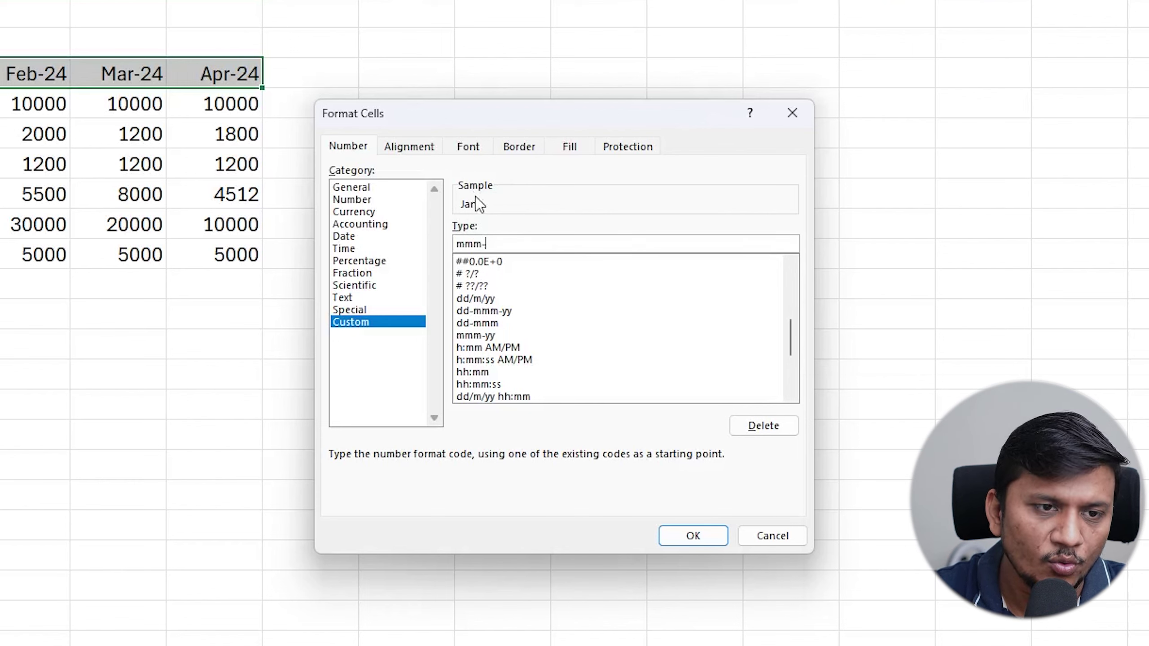
pyautogui.write('yy')
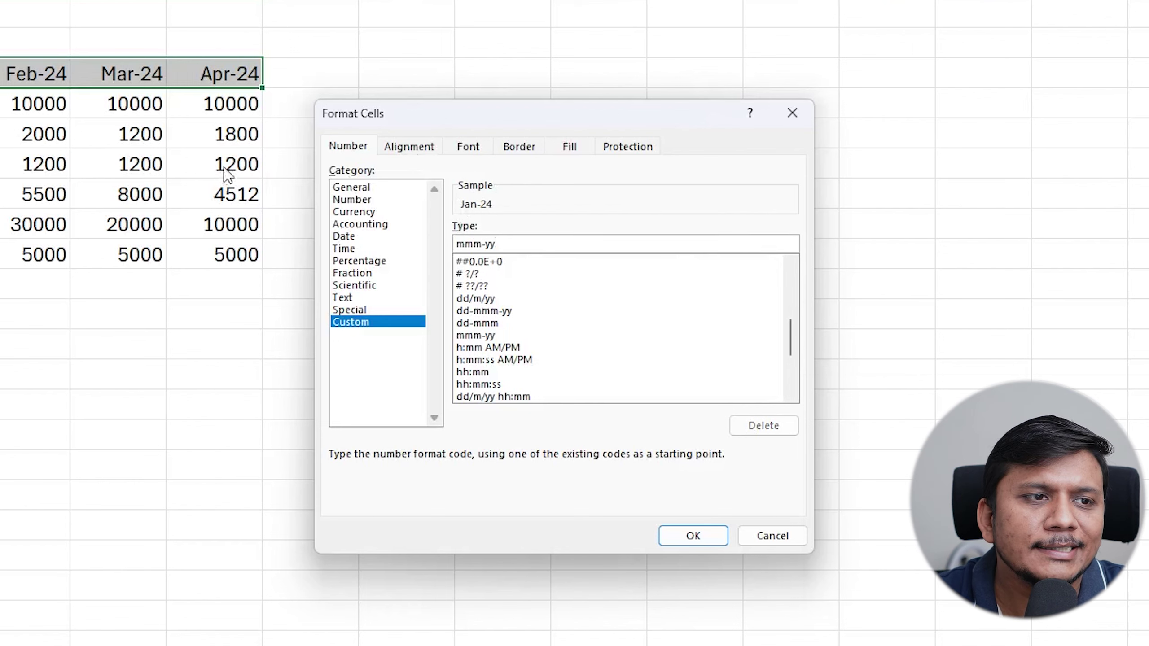
pyautogui.write('yy')
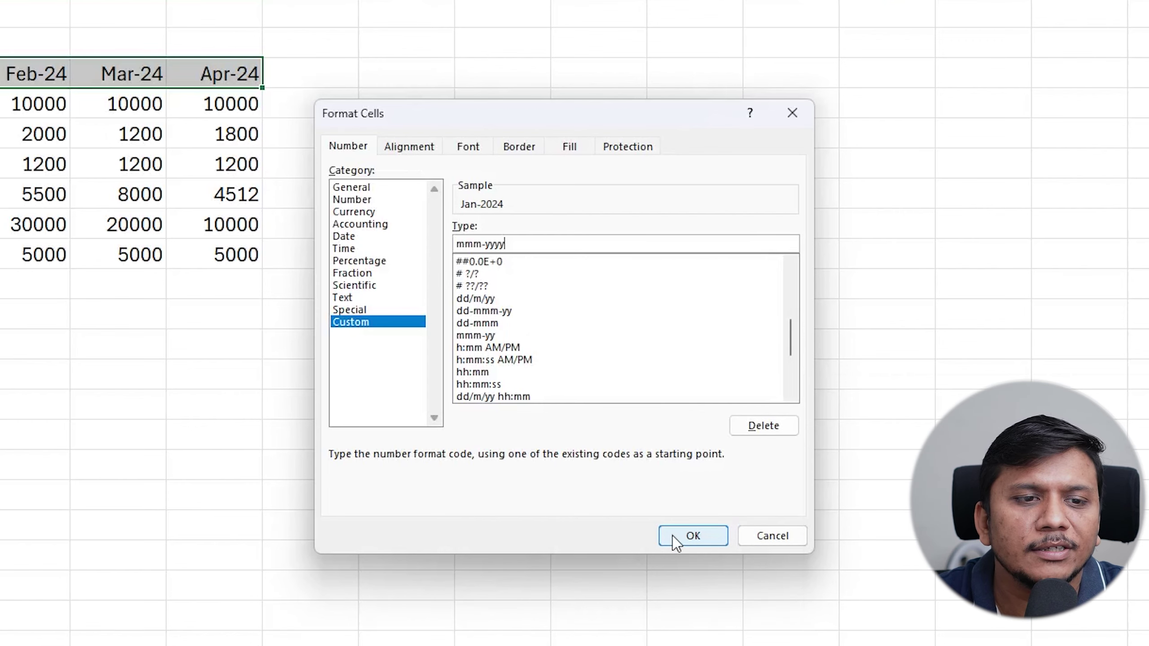
pyautogui.click(673, 536)
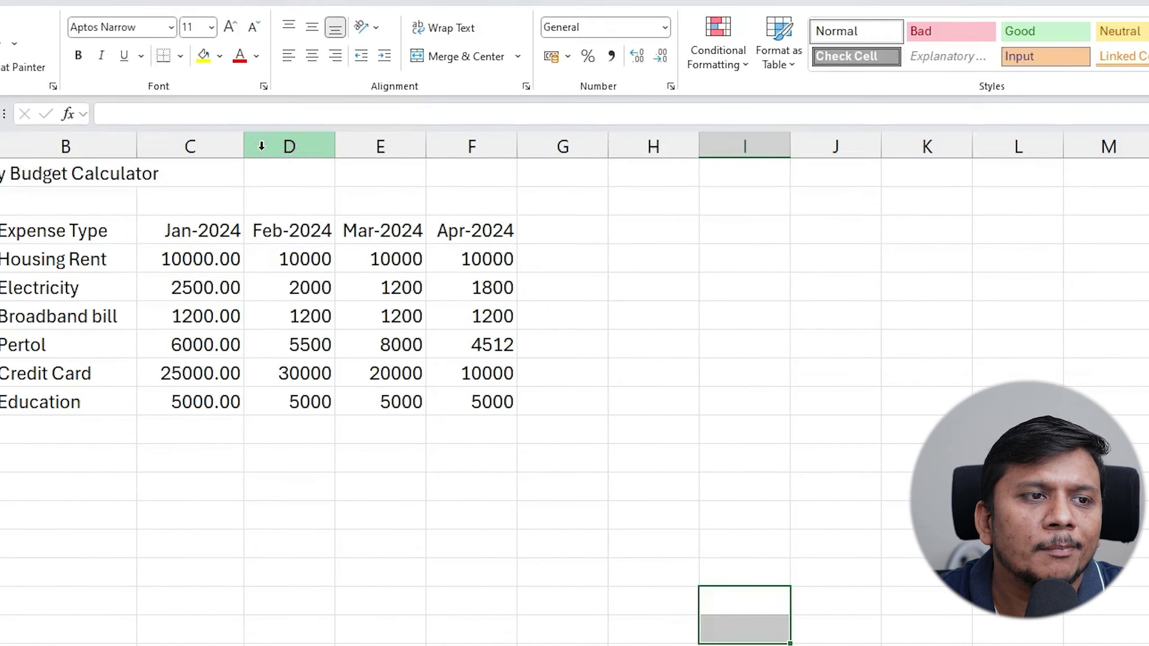
# Step: Narrow columns C and D to fit their contents
pyautogui.moveTo(339, 203); pyautogui.dragTo(321, 203)
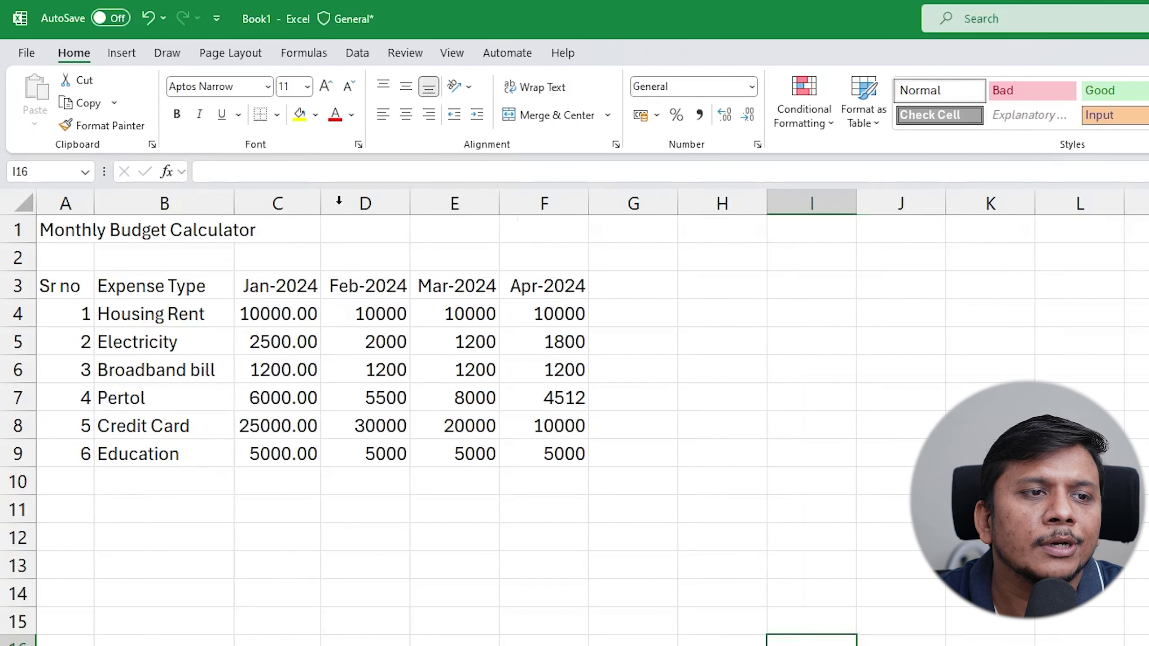
pyautogui.doubleClick(409, 200)
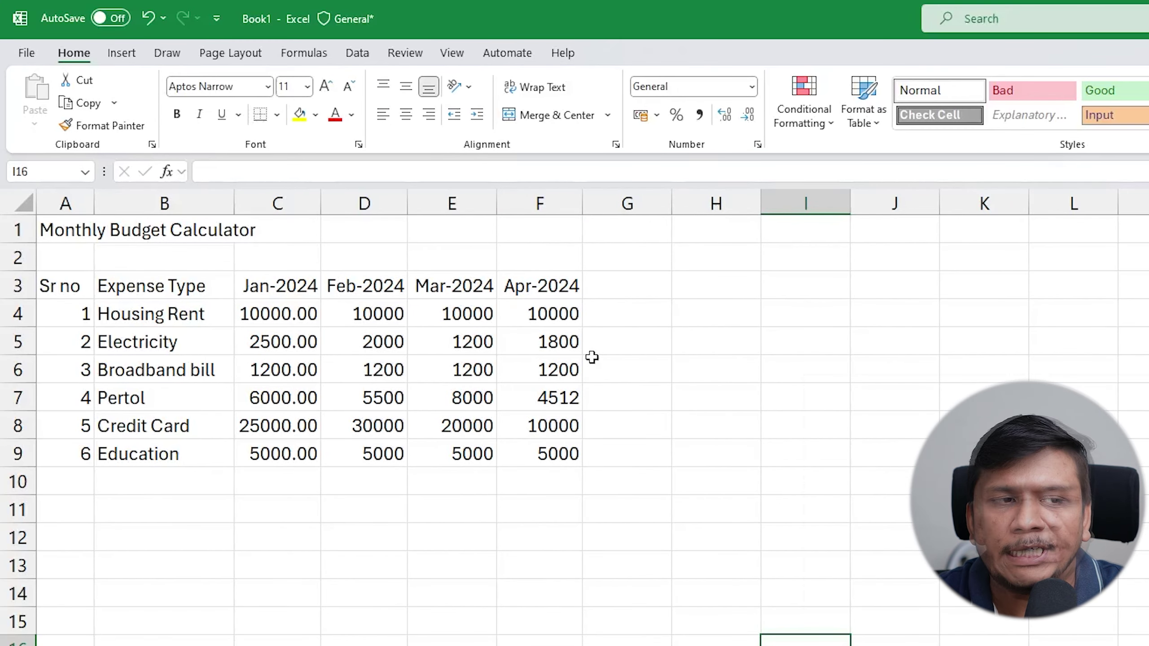
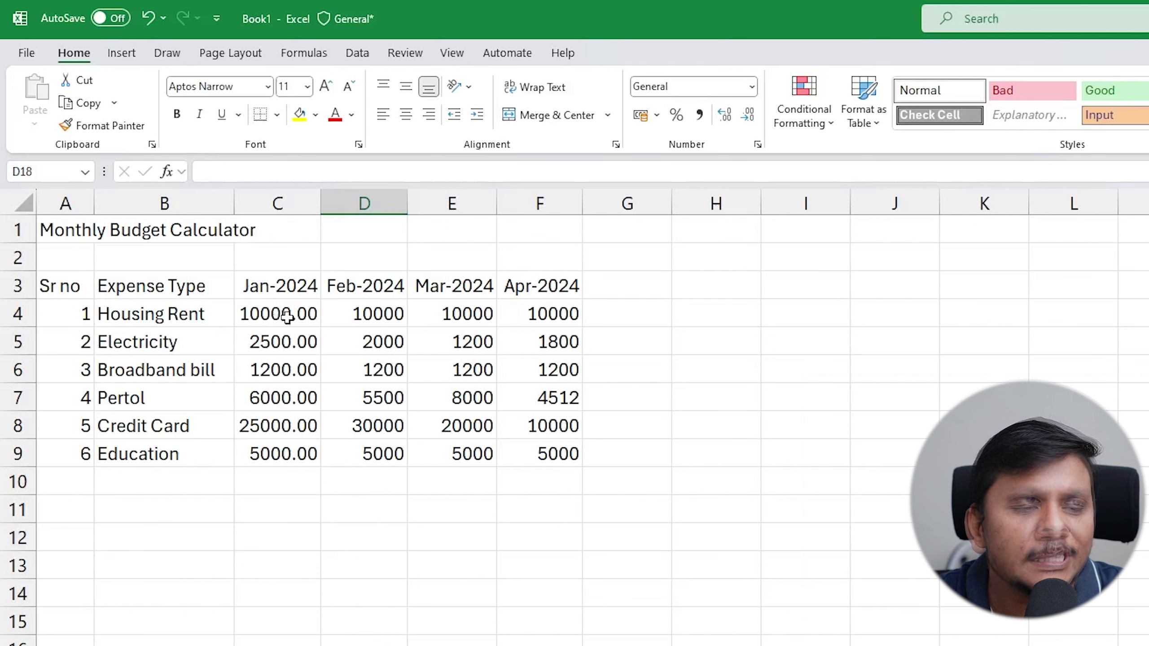
# Step: Apply the Currency number format to the expense amounts in C4 to F9
pyautogui.click(577, 556)
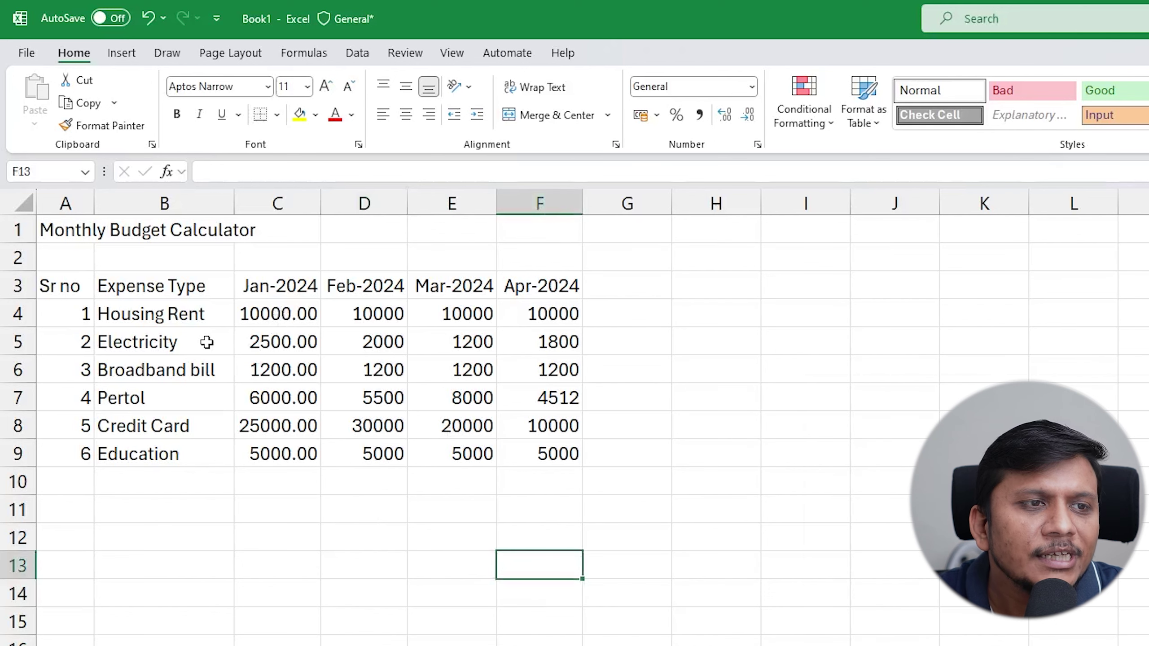
pyautogui.click(311, 341)
pyautogui.click(367, 398)
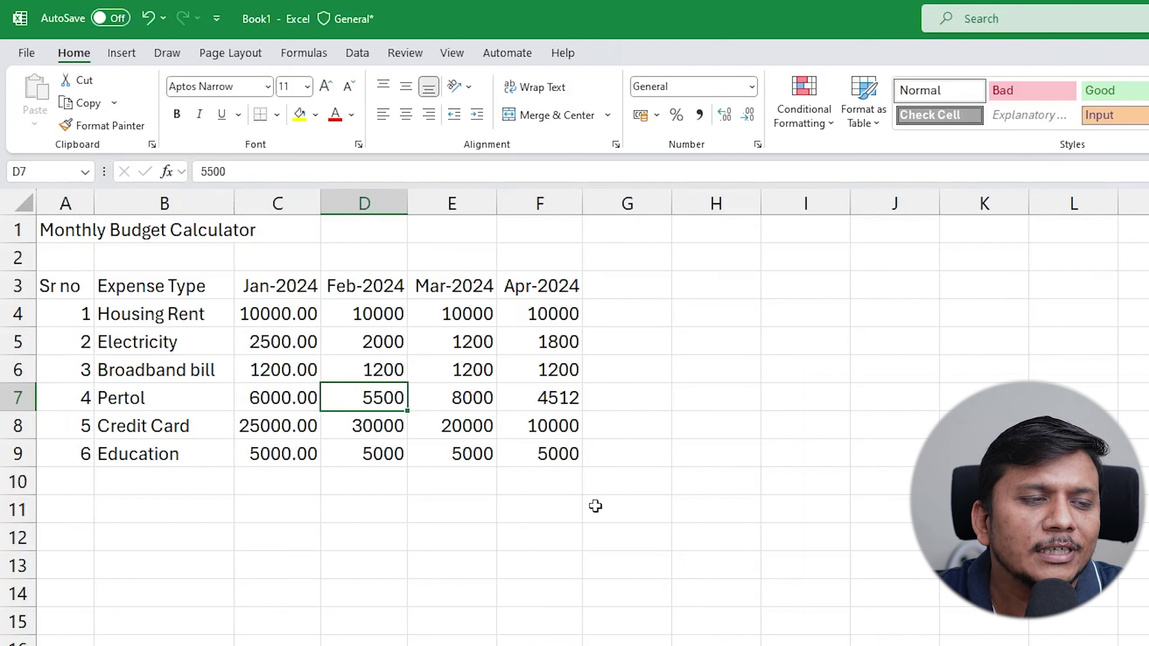
pyautogui.moveTo(539, 448)
pyautogui.mouseDown()
pyautogui.moveTo(457, 452)
pyautogui.moveTo(392, 377)
pyautogui.moveTo(279, 313)
pyautogui.mouseUp()
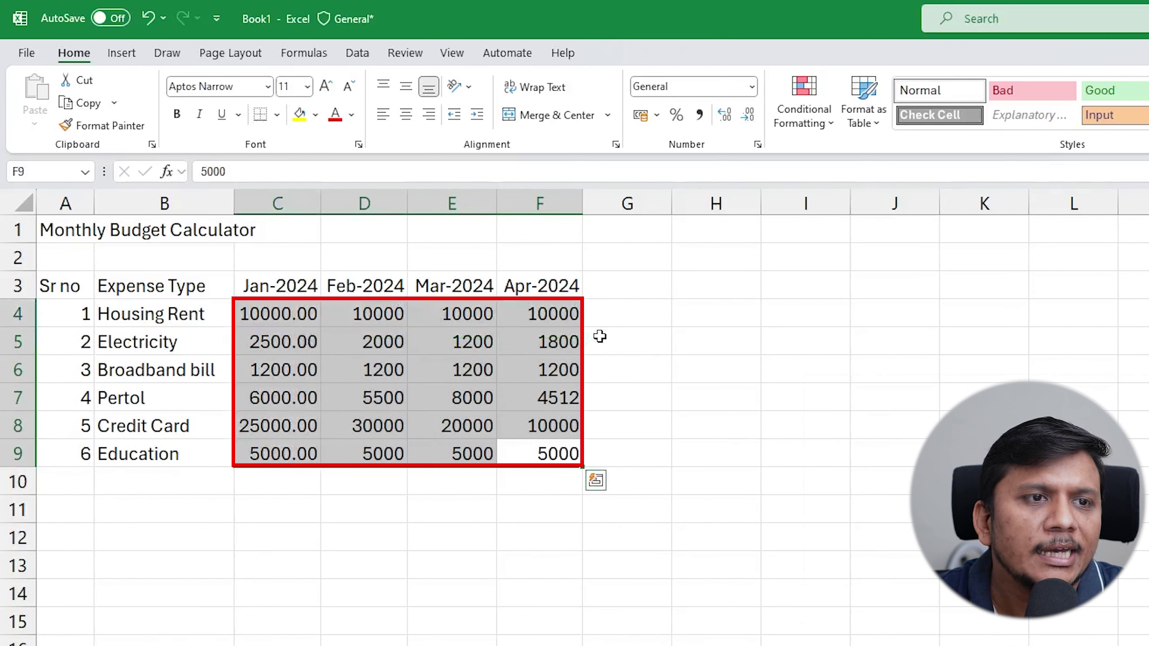
pyautogui.click(750, 90)
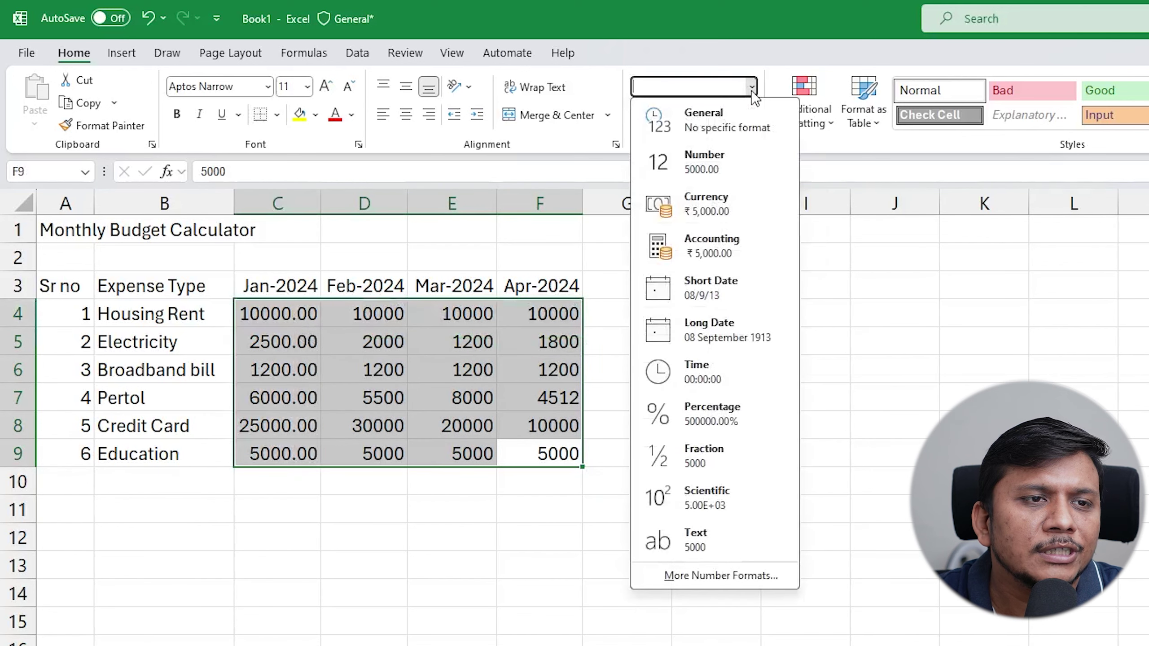
pyautogui.click(695, 213)
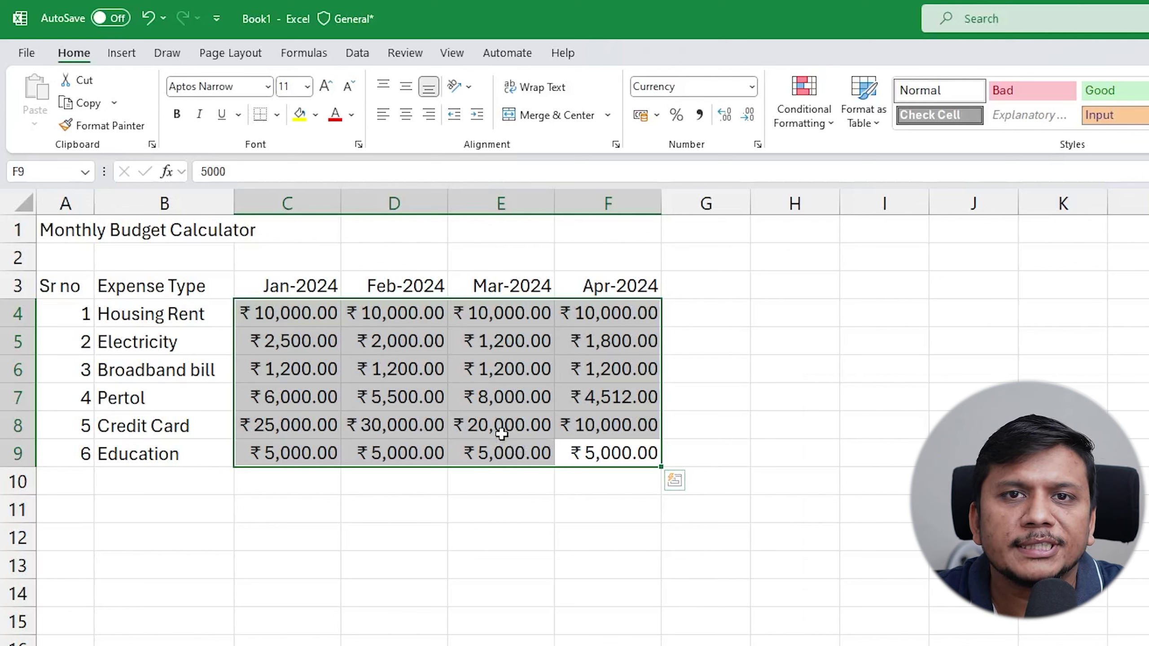
# Step: Switch the expense amounts in C4 to F9 to the $ English (United States) accounting format
pyautogui.click(657, 115)
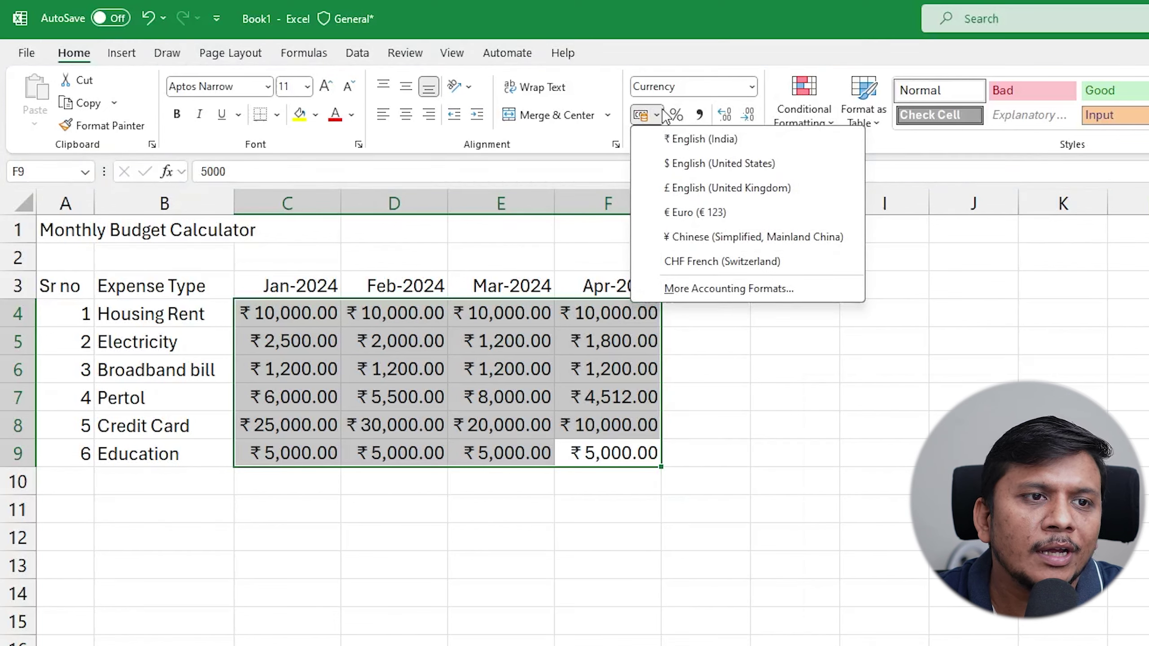
pyautogui.click(665, 115)
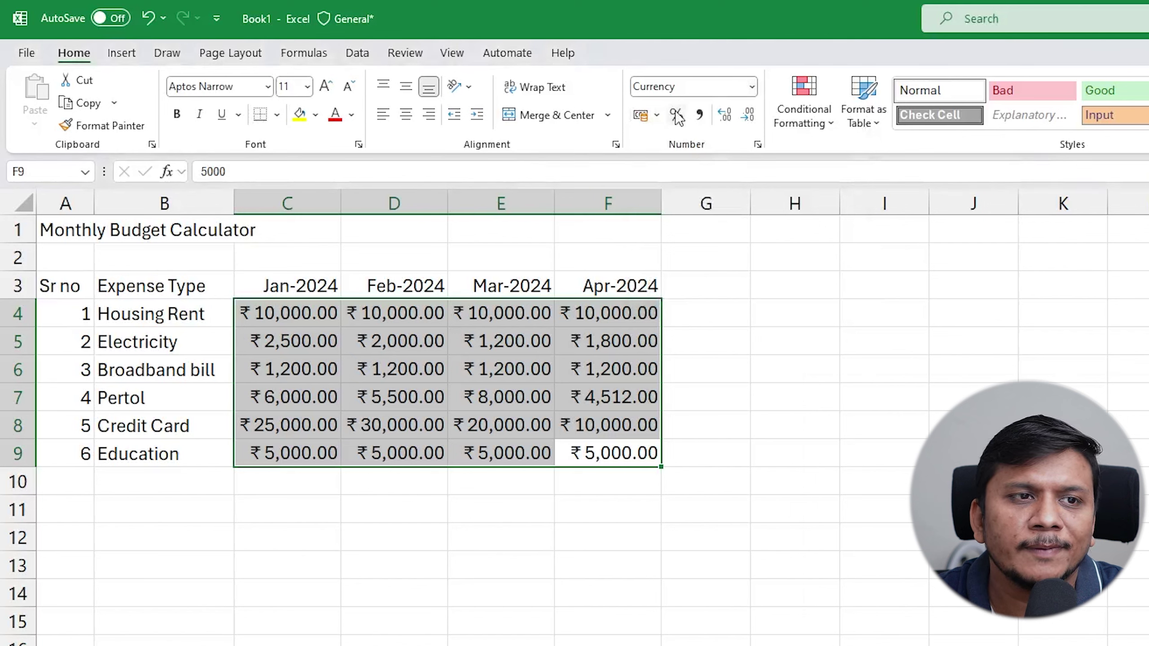
pyautogui.click(658, 115)
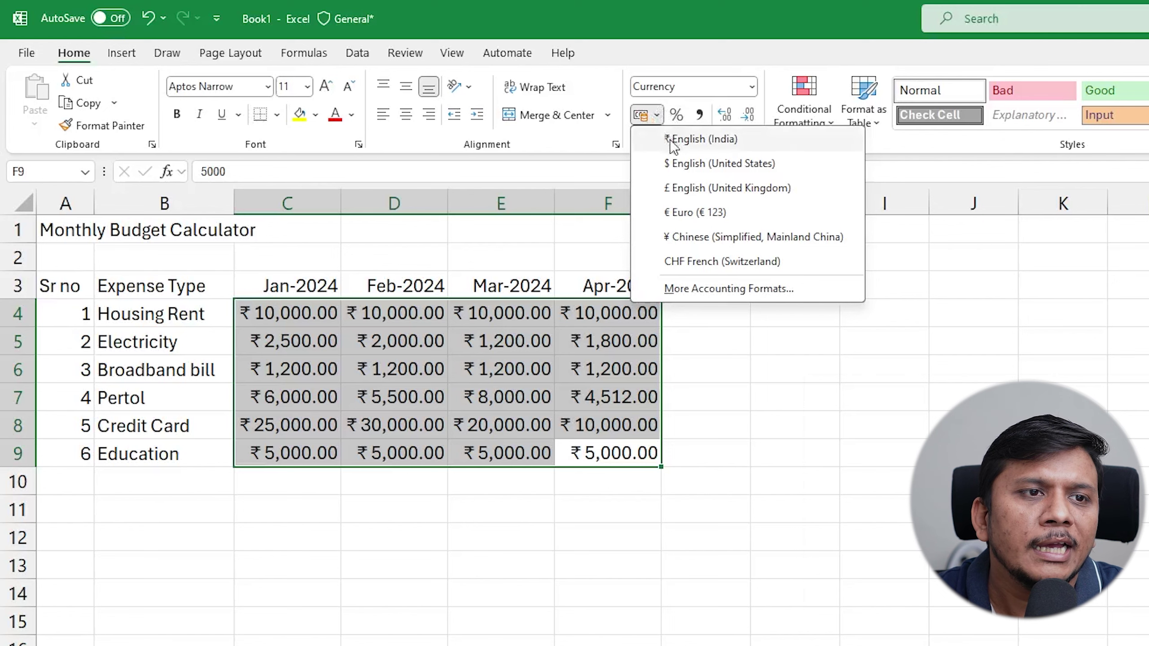
pyautogui.click(698, 167)
# Step: Browse the full list of accounting currency symbols and apply a CHF symbol to the amounts in C4 to F9
pyautogui.click(658, 115)
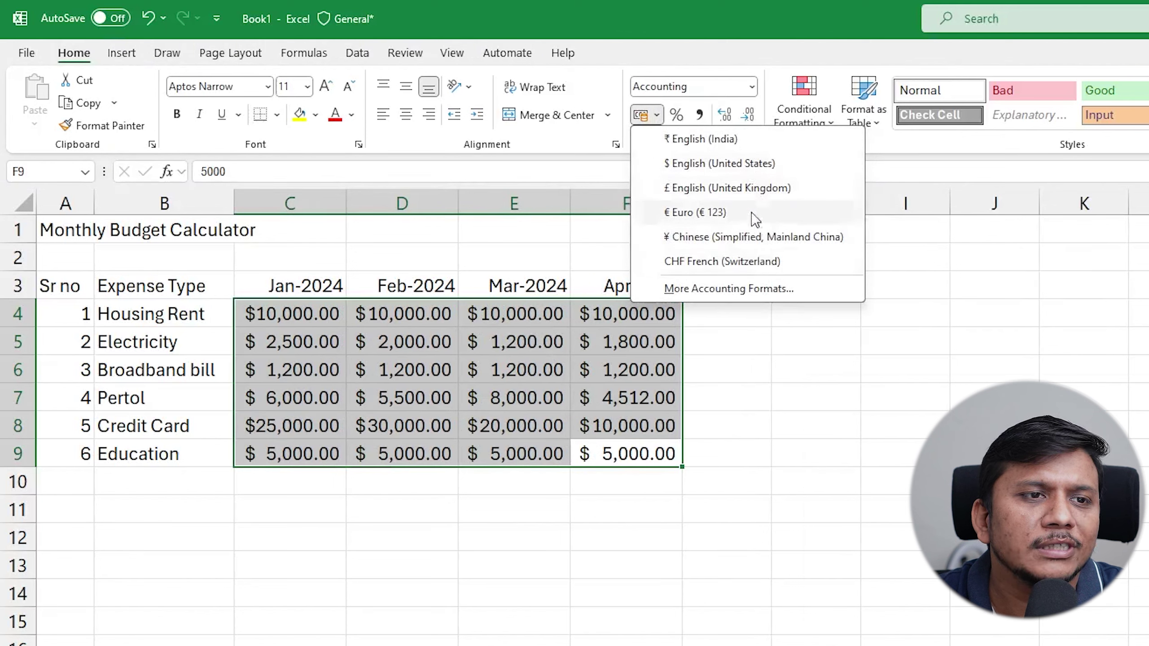
pyautogui.click(735, 293)
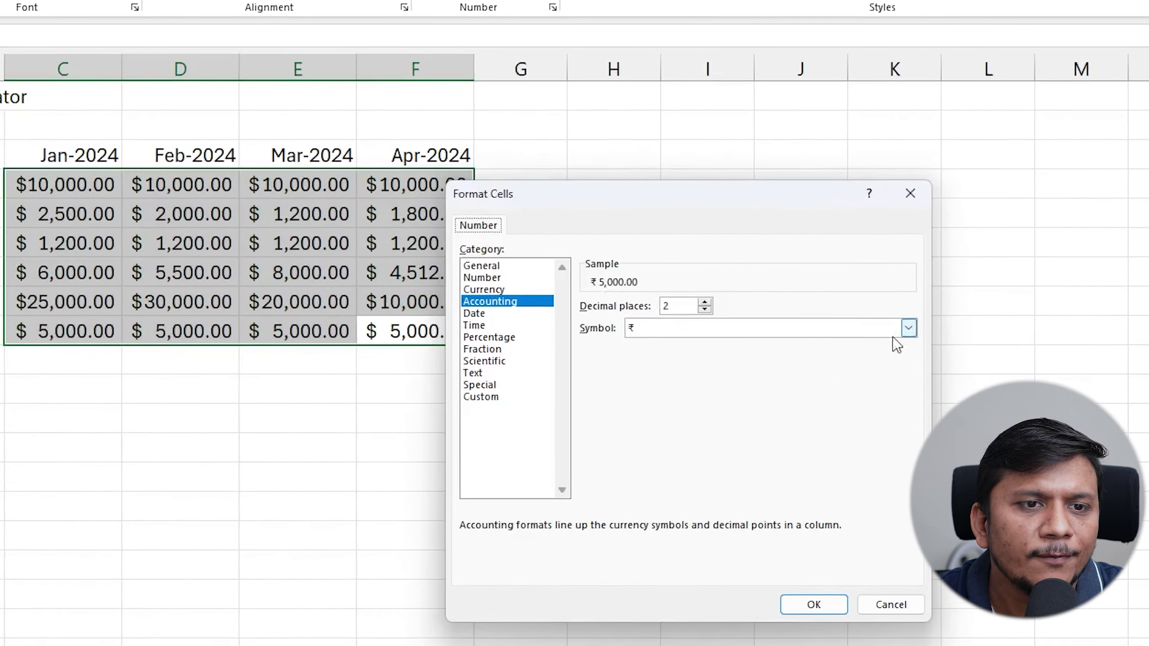
pyautogui.click(1054, 423)
pyautogui.scroll(-2, 1012, 535)
pyautogui.scroll(-2, 746, 371)
pyautogui.scroll(1, 747, 365)
pyautogui.scroll(-20, 747, 342)
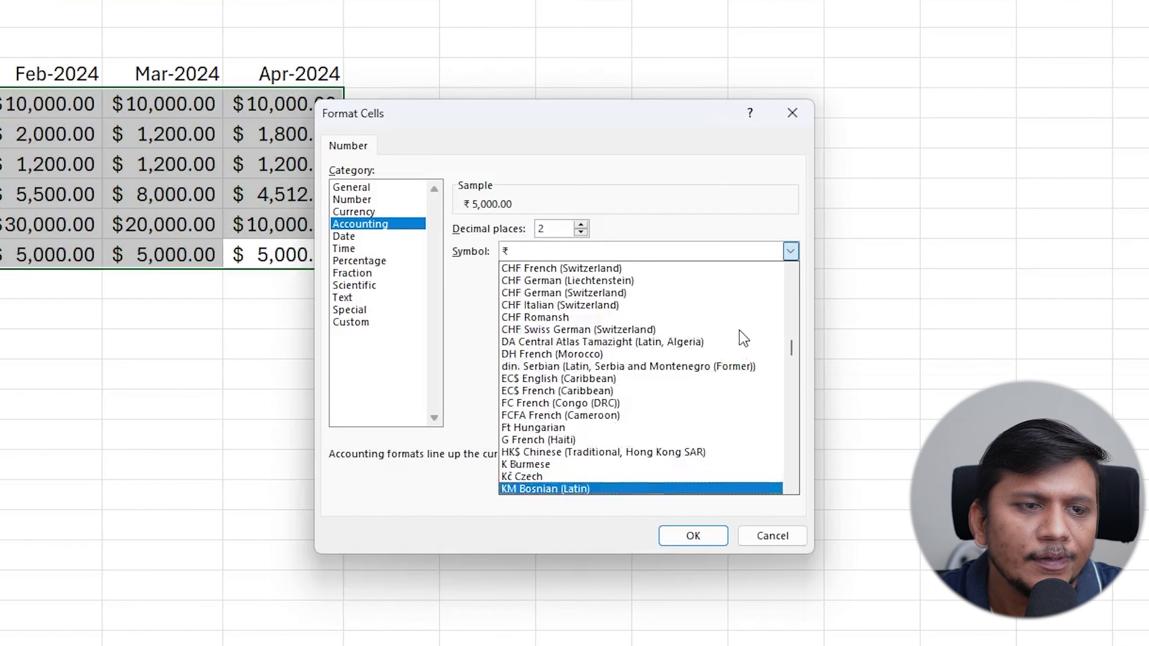
pyautogui.click(682, 285)
pyautogui.click(696, 541)
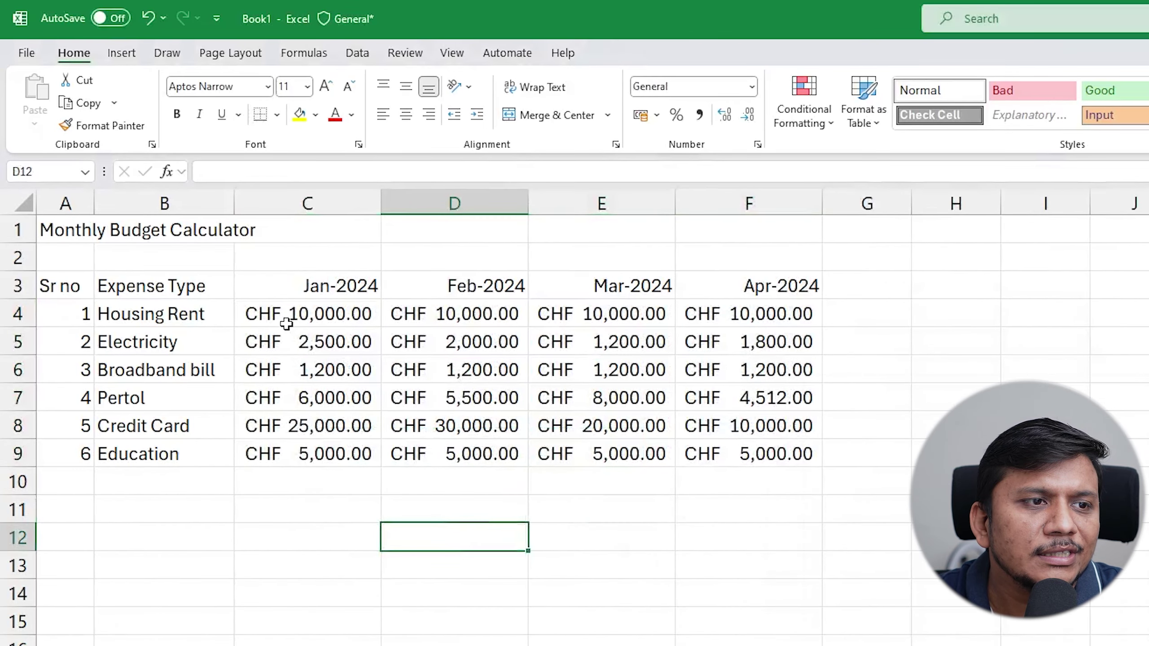
pyautogui.click(286, 323)
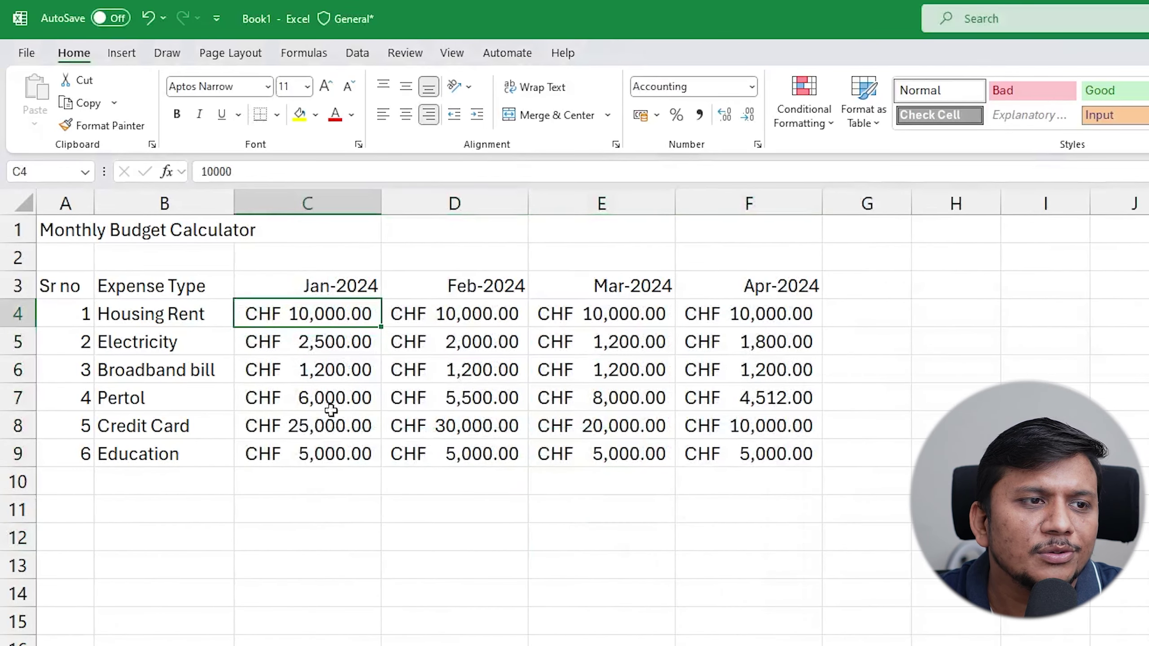
pyautogui.click(307, 593)
pyautogui.click(489, 502)
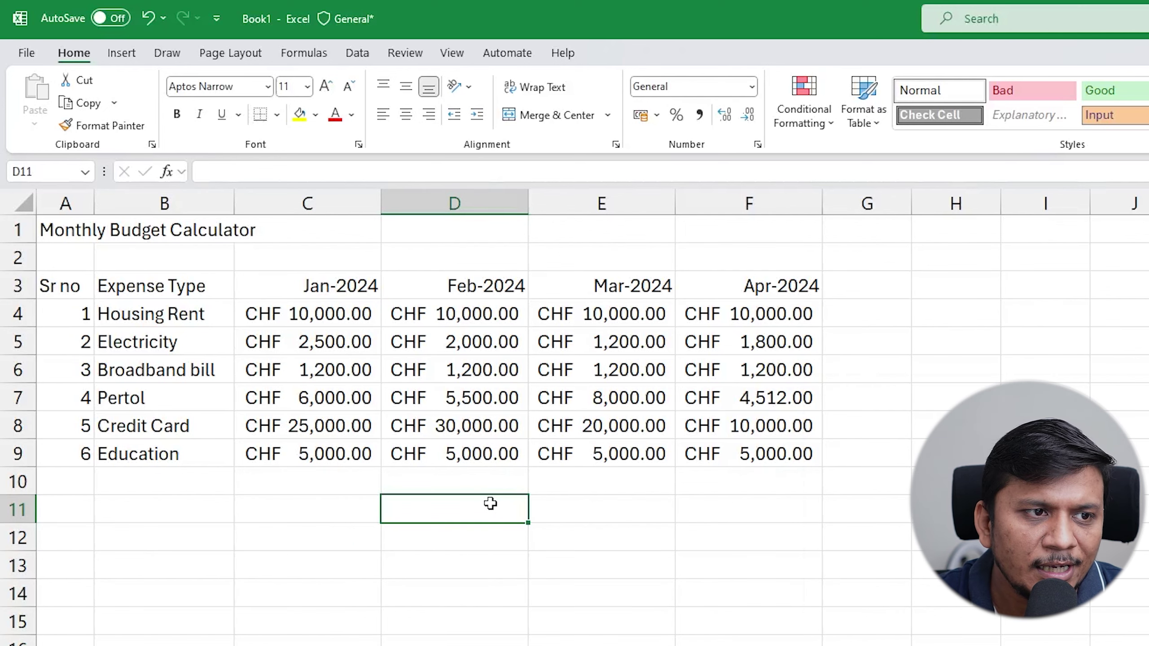
# Step: Undo the CHF and dollar accounting formats on the expense amounts
pyautogui.hotkey('ctrl', 'z')
pyautogui.hotkey('ctrl', 'z')
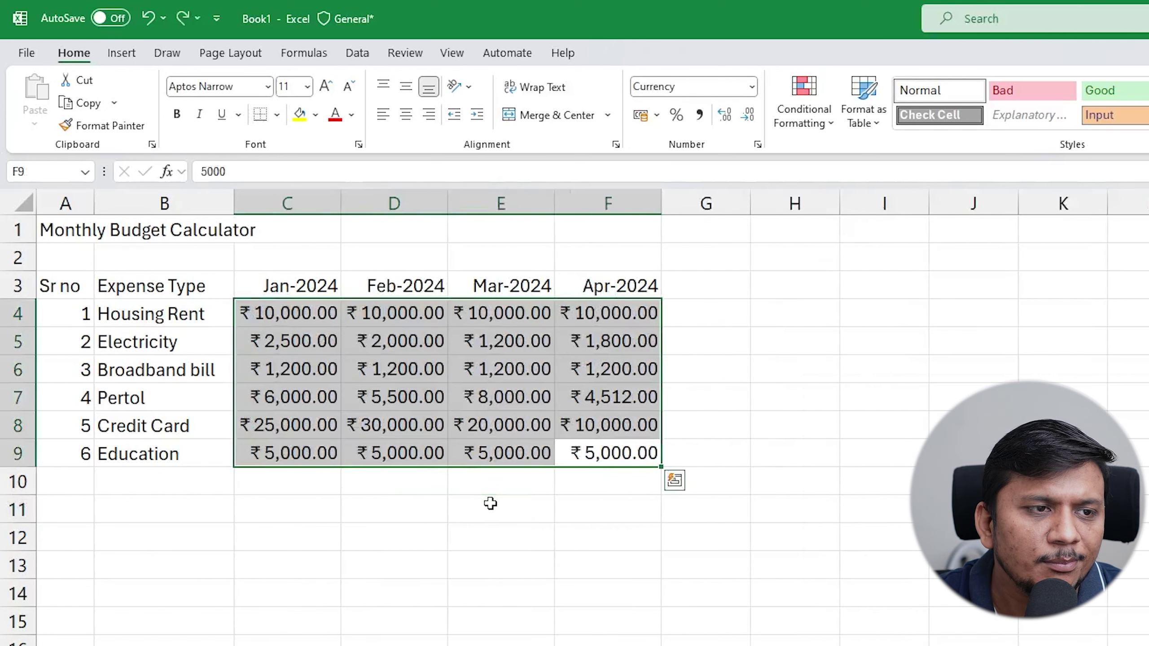
pyautogui.click(490, 503)
pyautogui.click(605, 571)
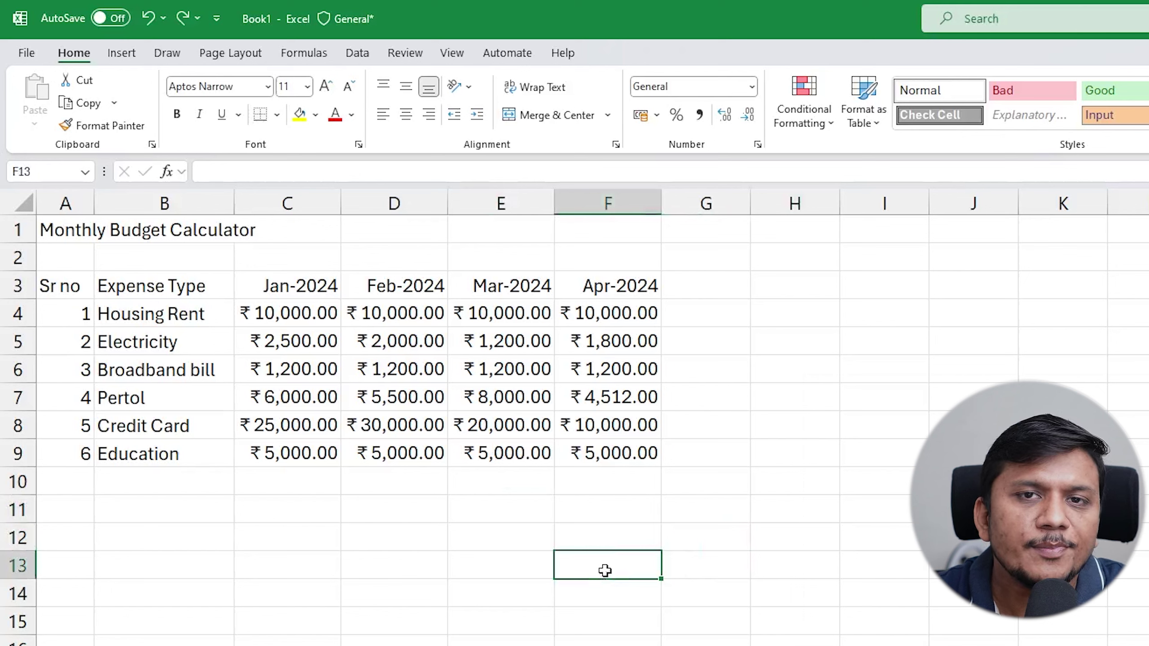
pyautogui.click(310, 418)
pyautogui.click(299, 362)
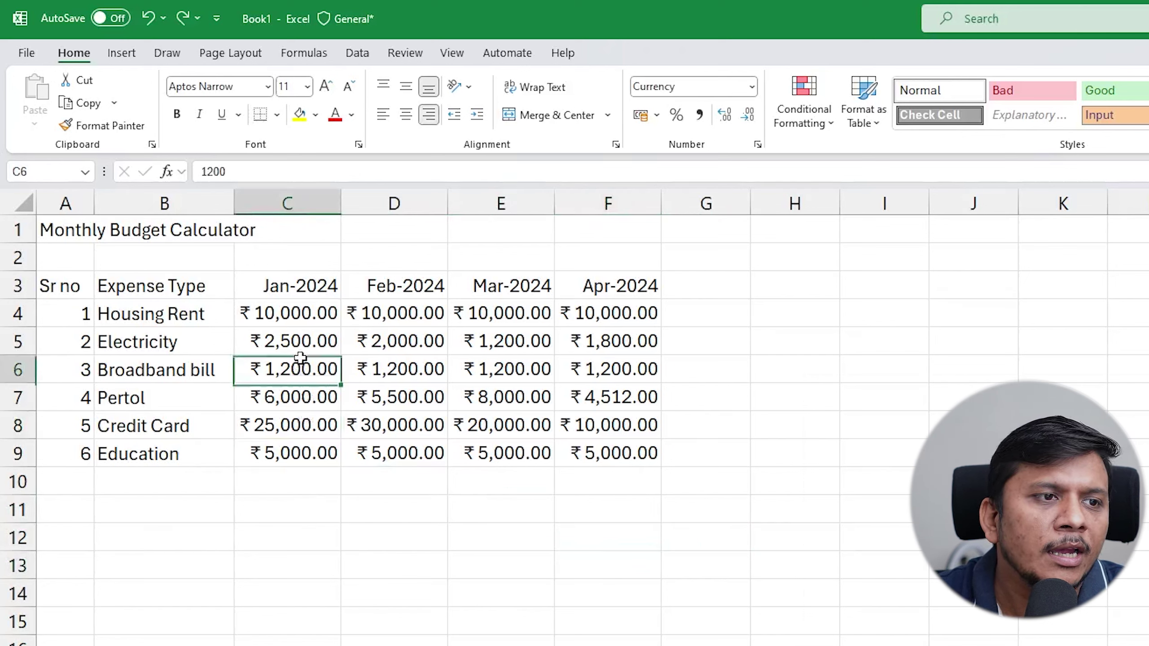
pyautogui.click(398, 377)
pyautogui.moveTo(314, 318); pyautogui.dragTo(572, 447)
pyautogui.click(794, 621)
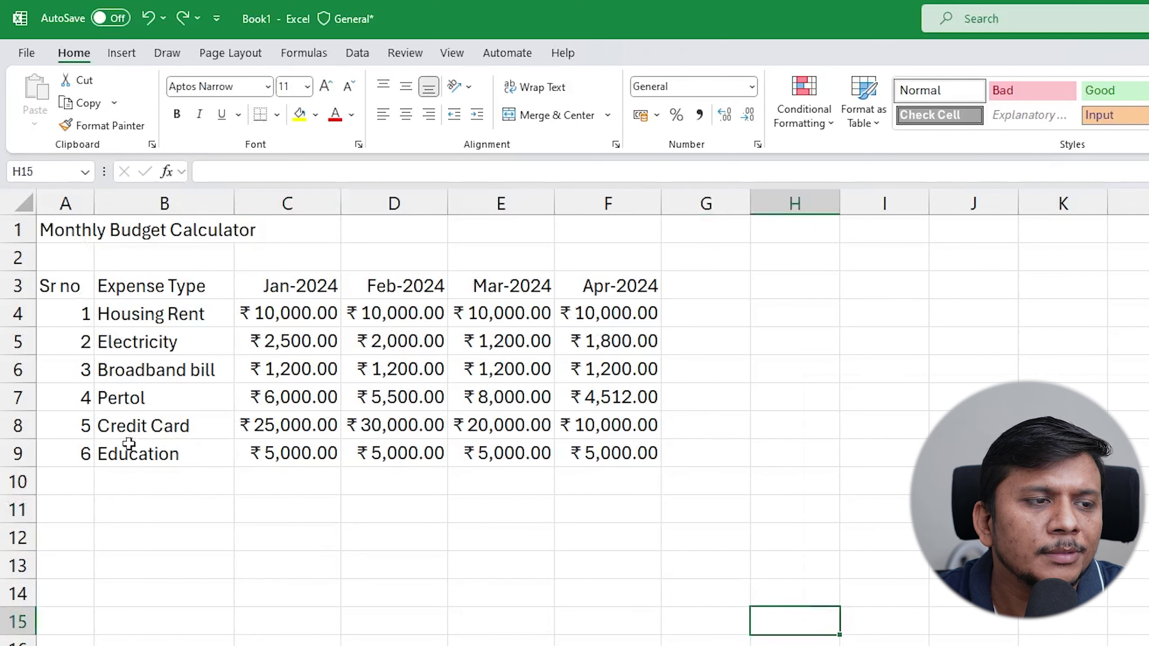
# Step: Add the label Total below the expense types in B10 and the heading Total after the months in G3
pyautogui.click(75, 482)
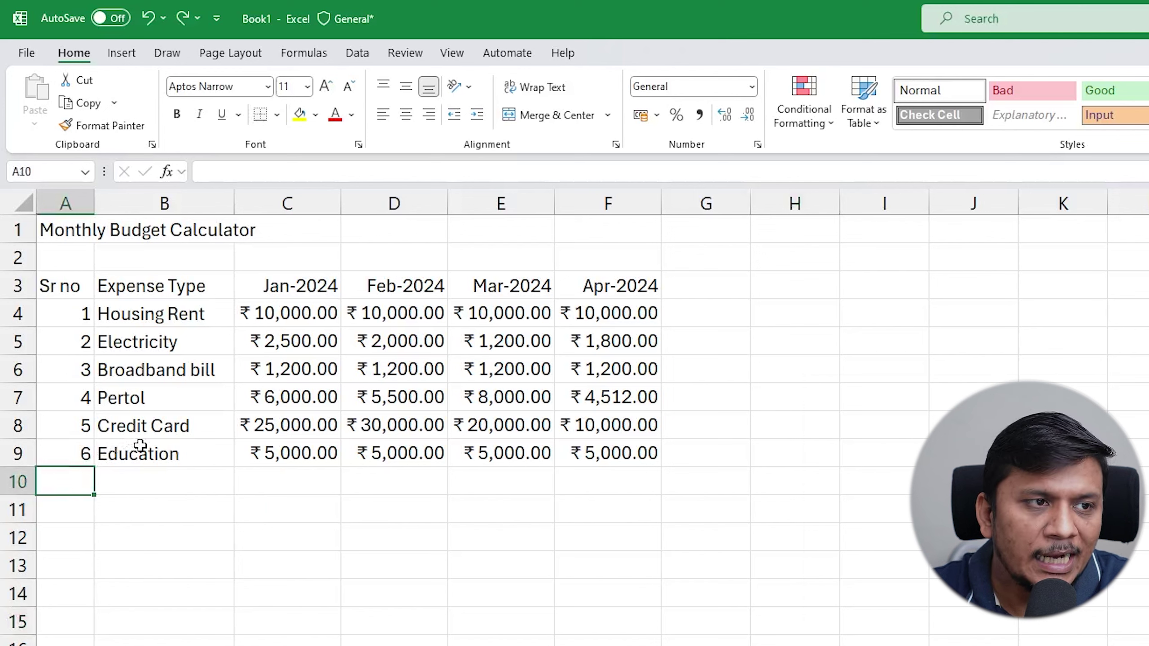
pyautogui.click(111, 479)
pyautogui.write('Total')
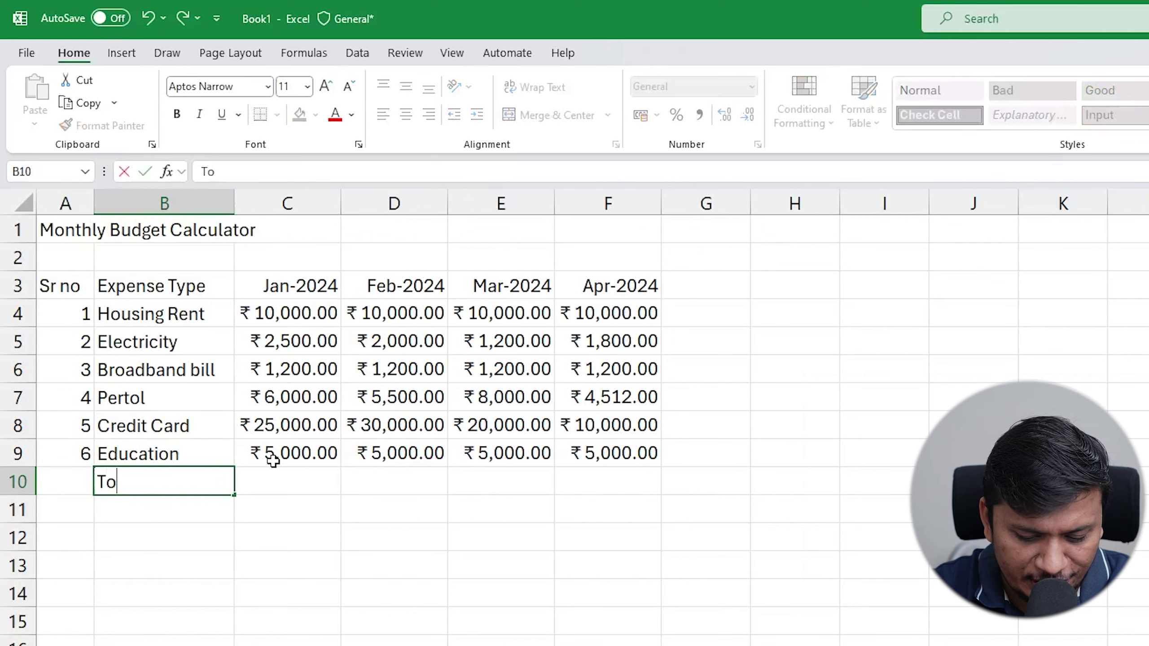
pyautogui.press('Tab')
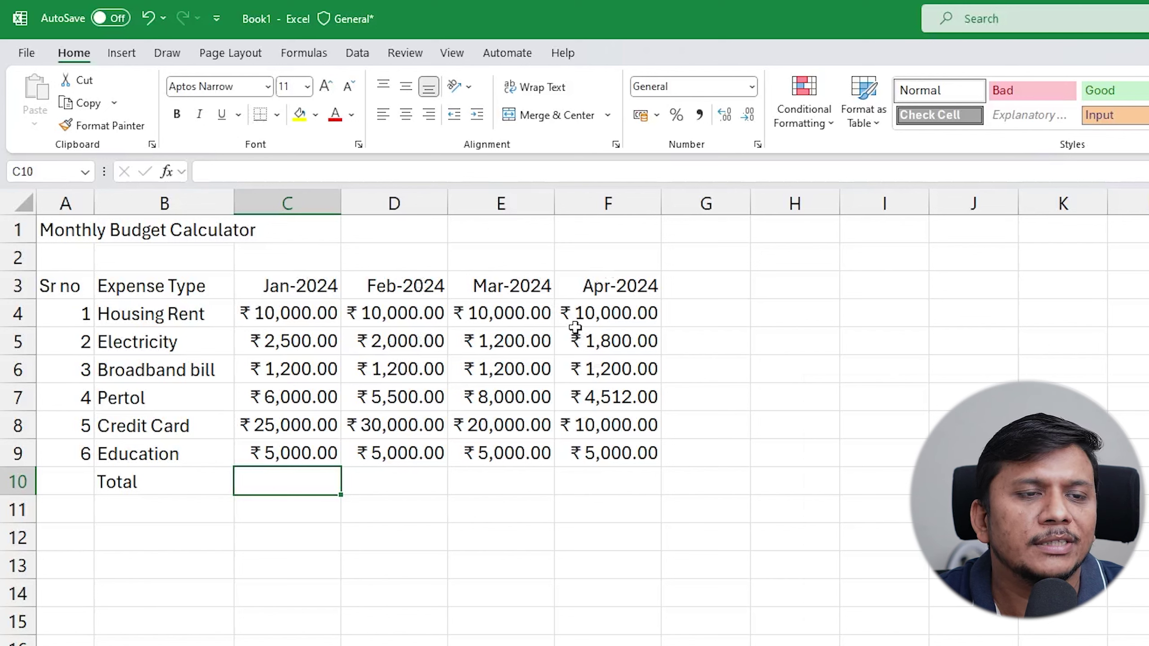
pyautogui.click(718, 290)
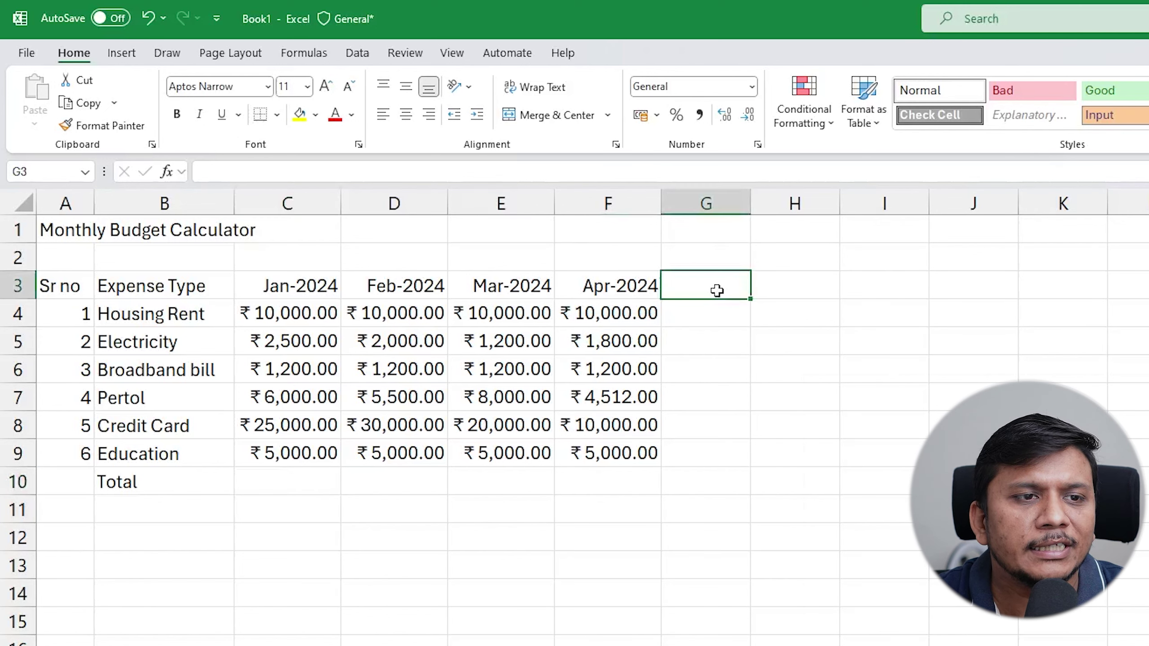
pyautogui.write('Total')
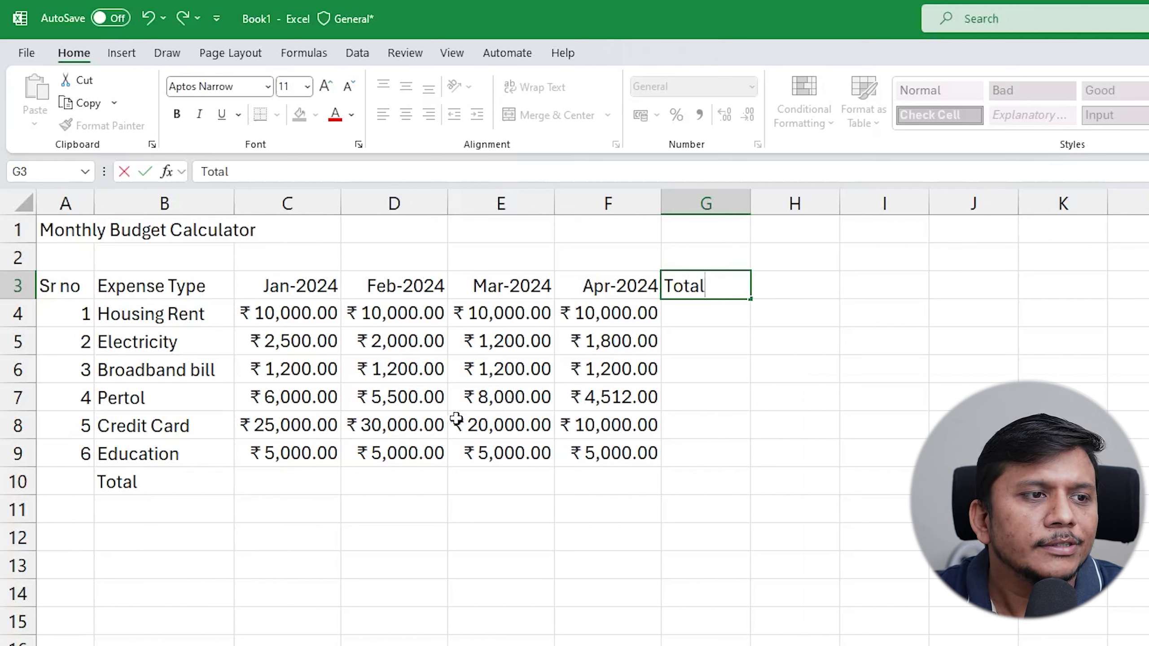
# Step: Total the January expenses in C10 with the AutoSum function over C4:C9
pyautogui.click(326, 485)
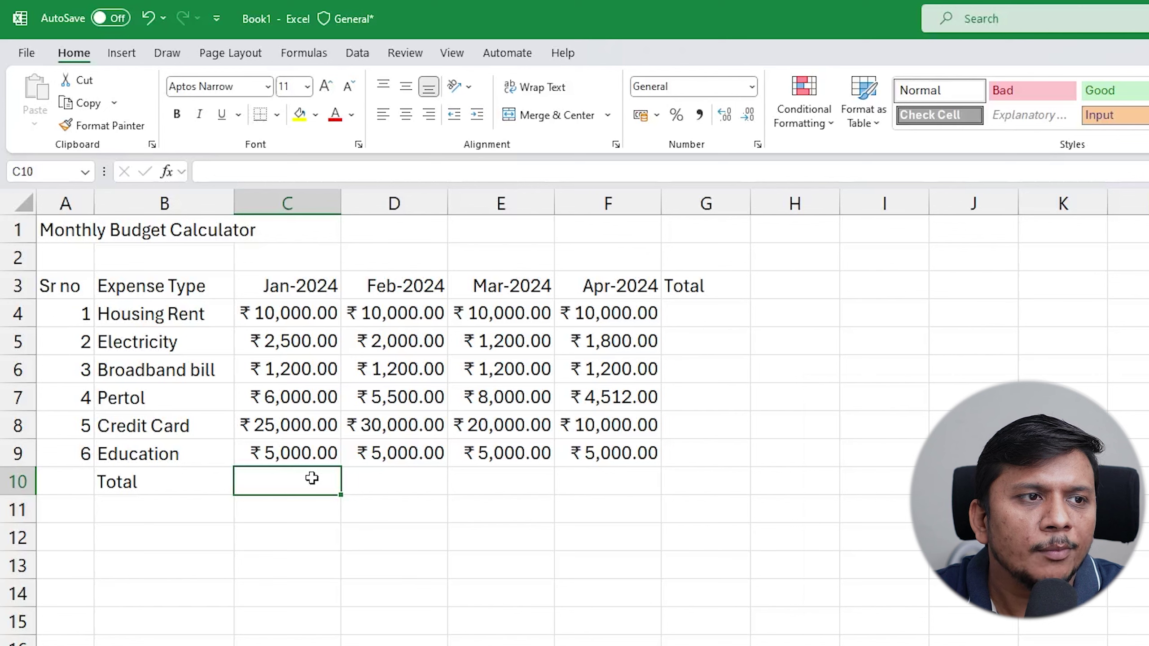
pyautogui.click(314, 55)
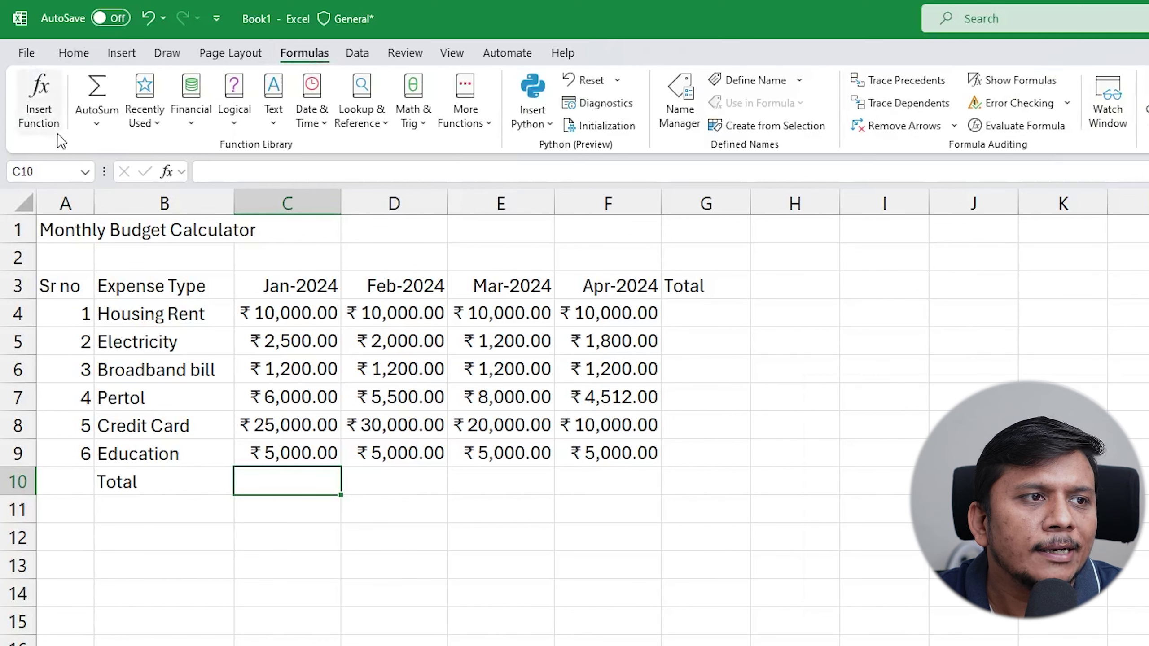
pyautogui.click(95, 126)
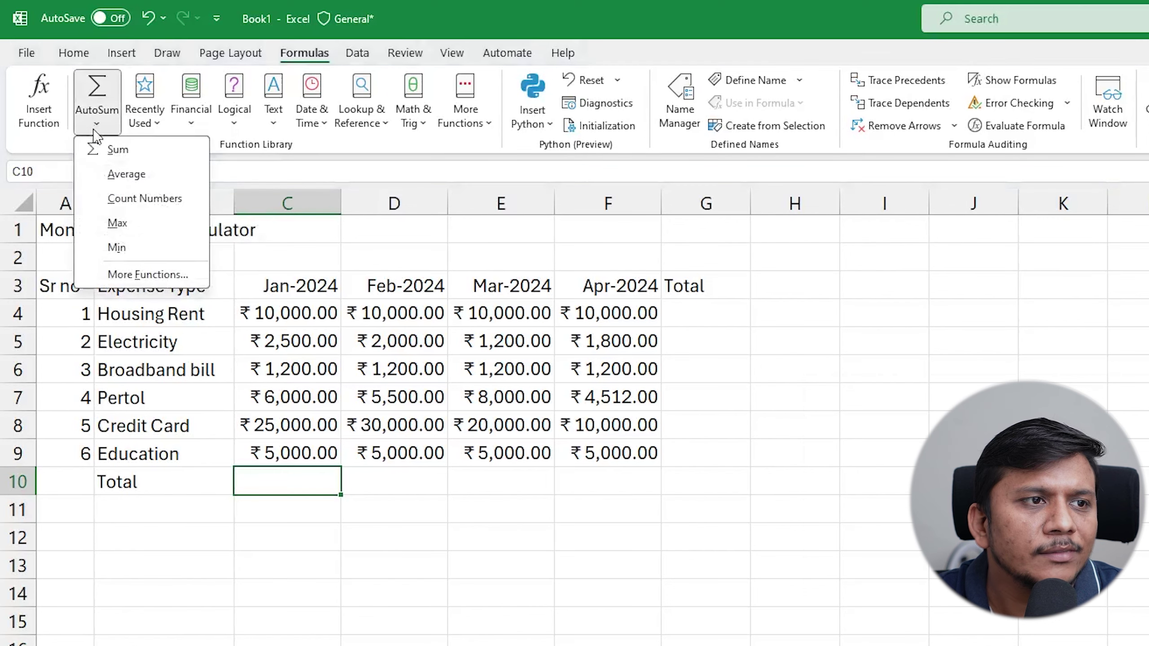
pyautogui.click(122, 150)
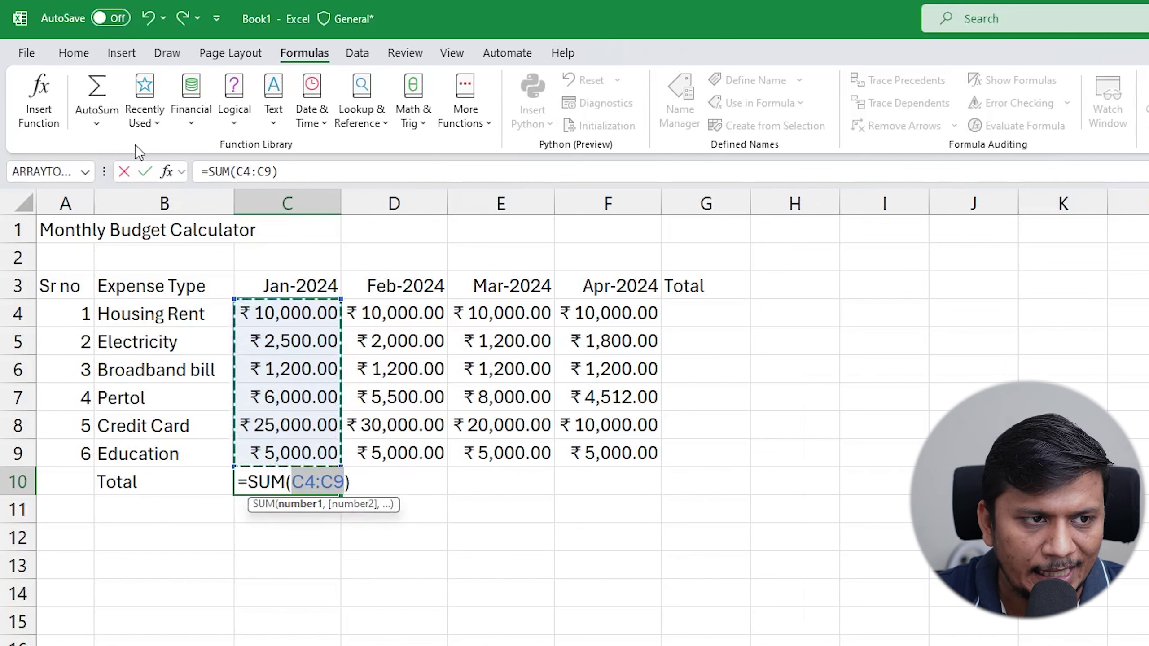
pyautogui.press('Return')
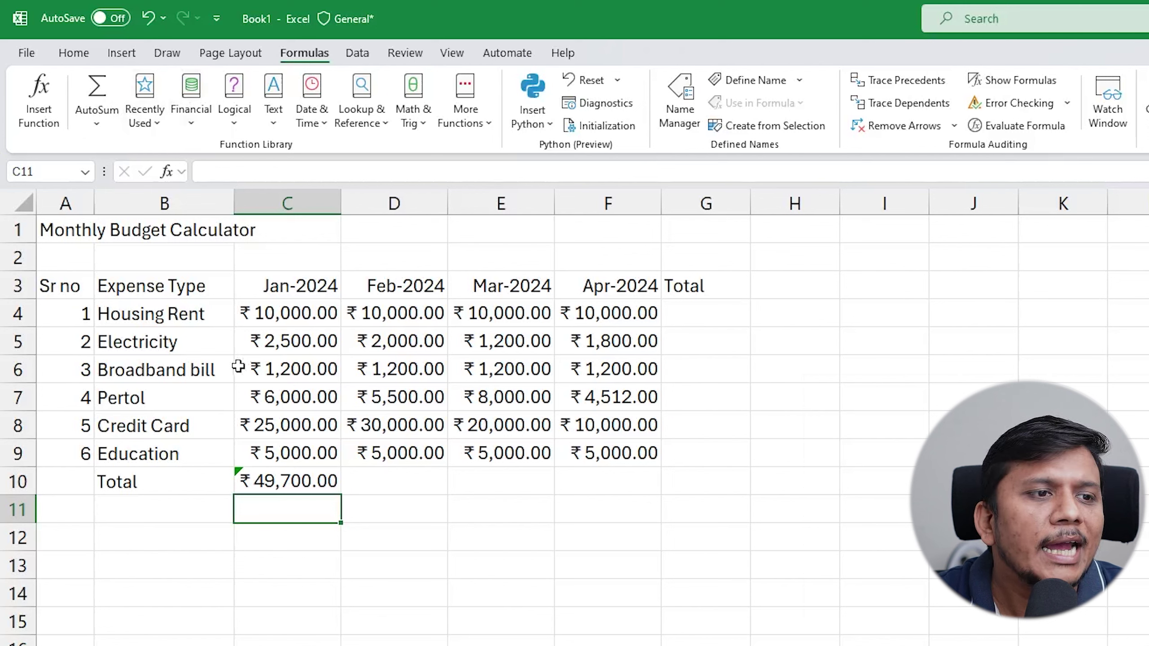
# Step: Edit the formula in C10, clear its range and reselect C4 to C9 to complete =SUM(C4:C9)
pyautogui.doubleClick(297, 477)
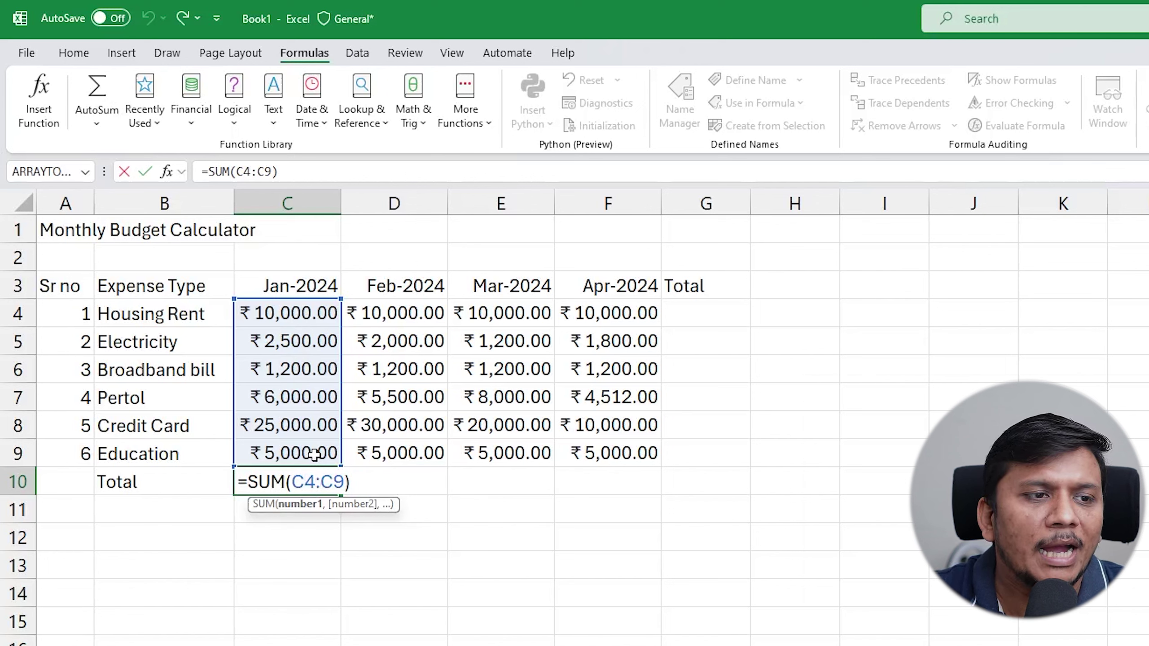
pyautogui.press('BackSpace')
pyautogui.press('BackSpace')
pyautogui.press('BackSpace')
pyautogui.press('BackSpace')
pyautogui.press('BackSpace')
pyautogui.press('BackSpace')
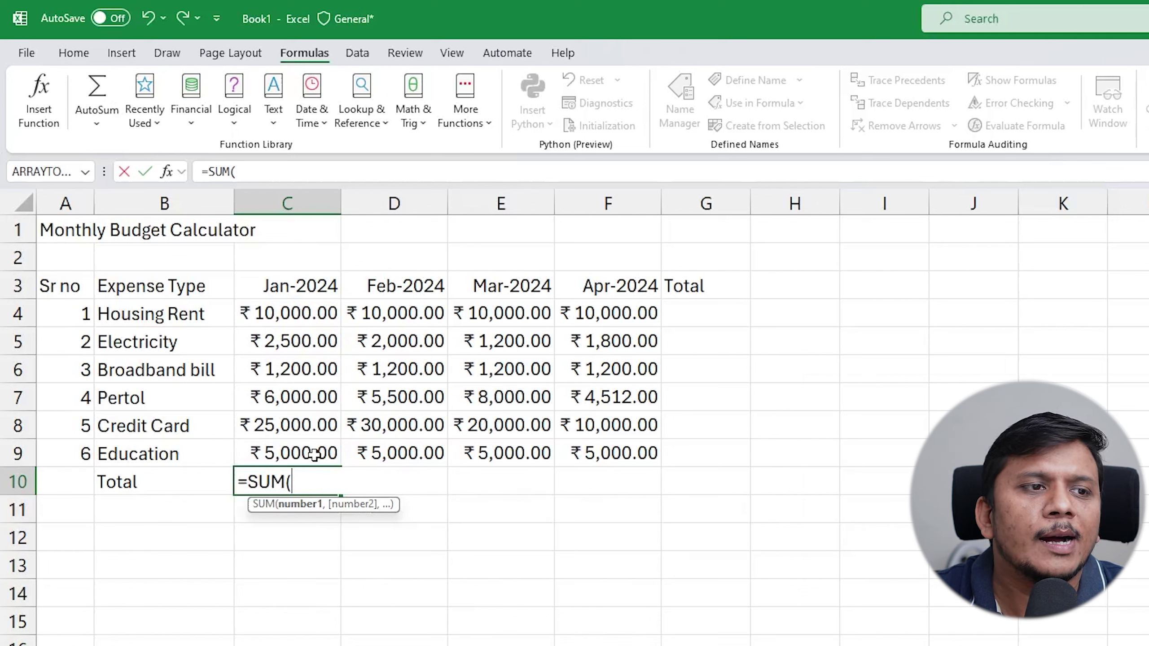
pyautogui.click(244, 312)
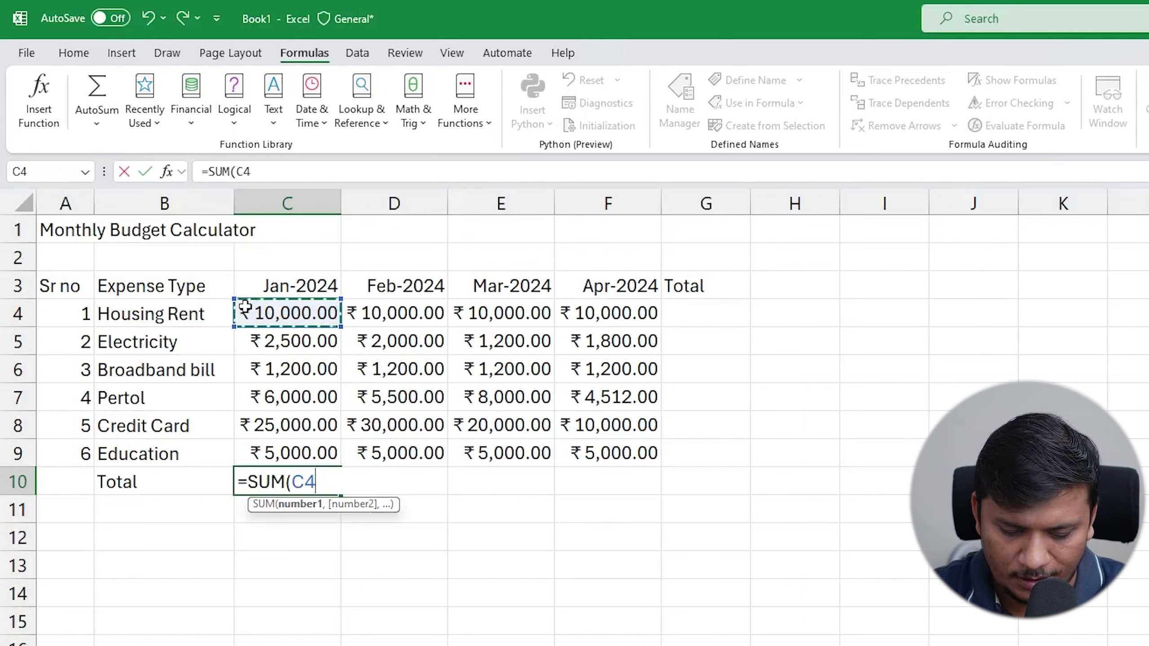
pyautogui.write(':')
pyautogui.click(245, 308)
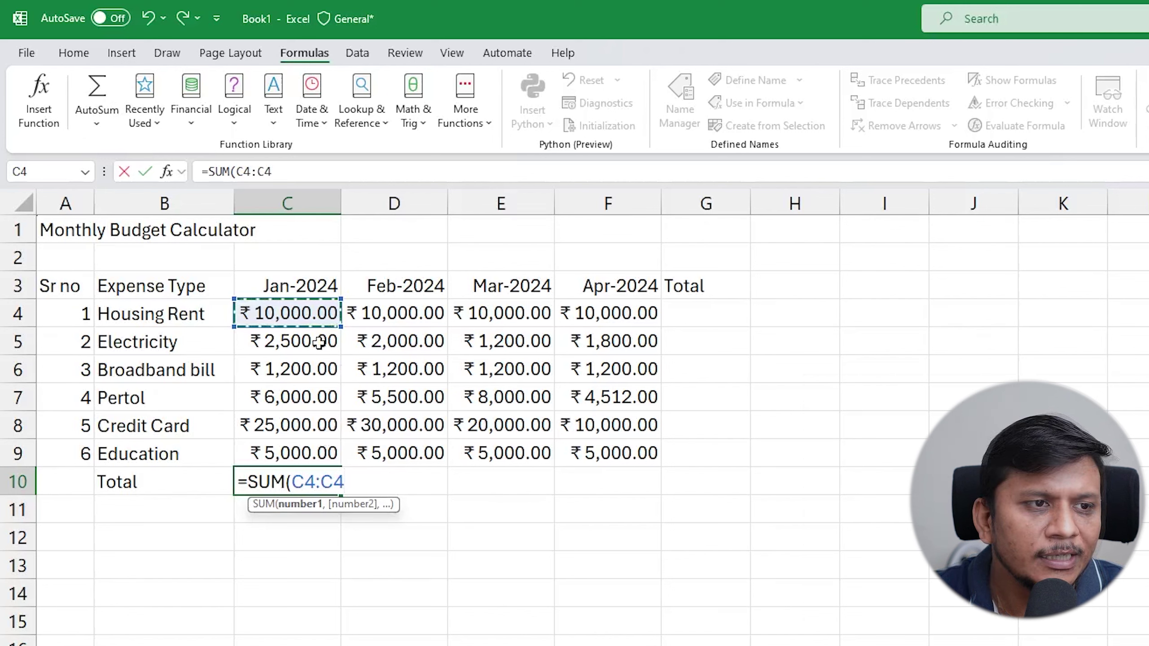
pyautogui.keyDown('shift'); pyautogui.click(295, 452); pyautogui.keyUp('shift')
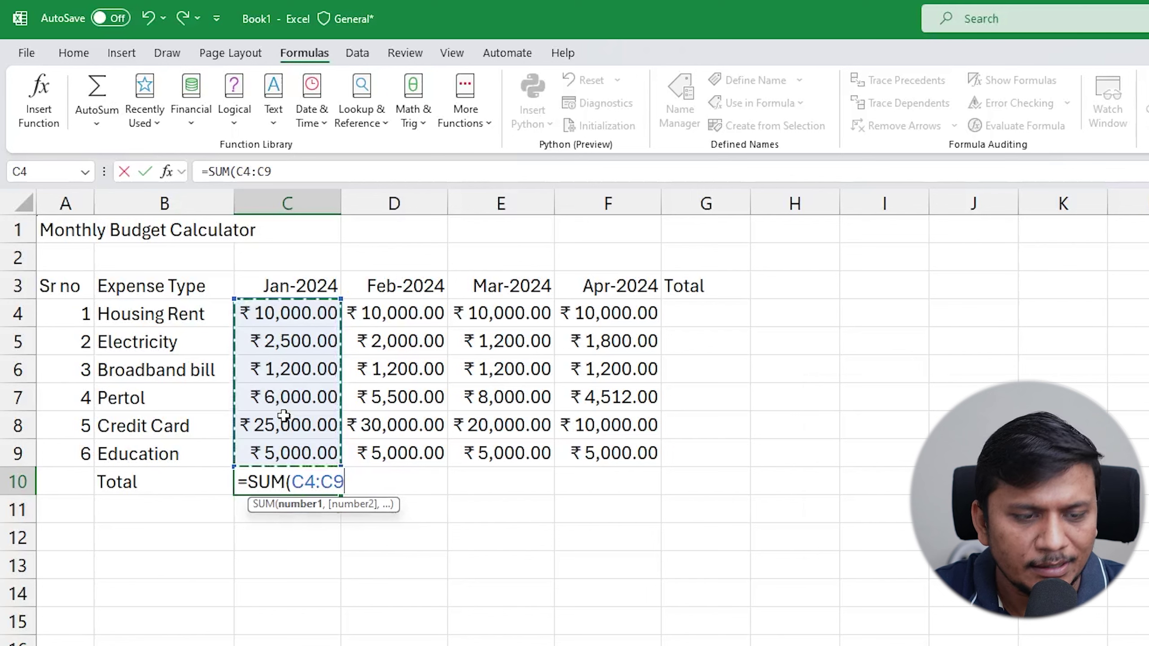
pyautogui.write(')')
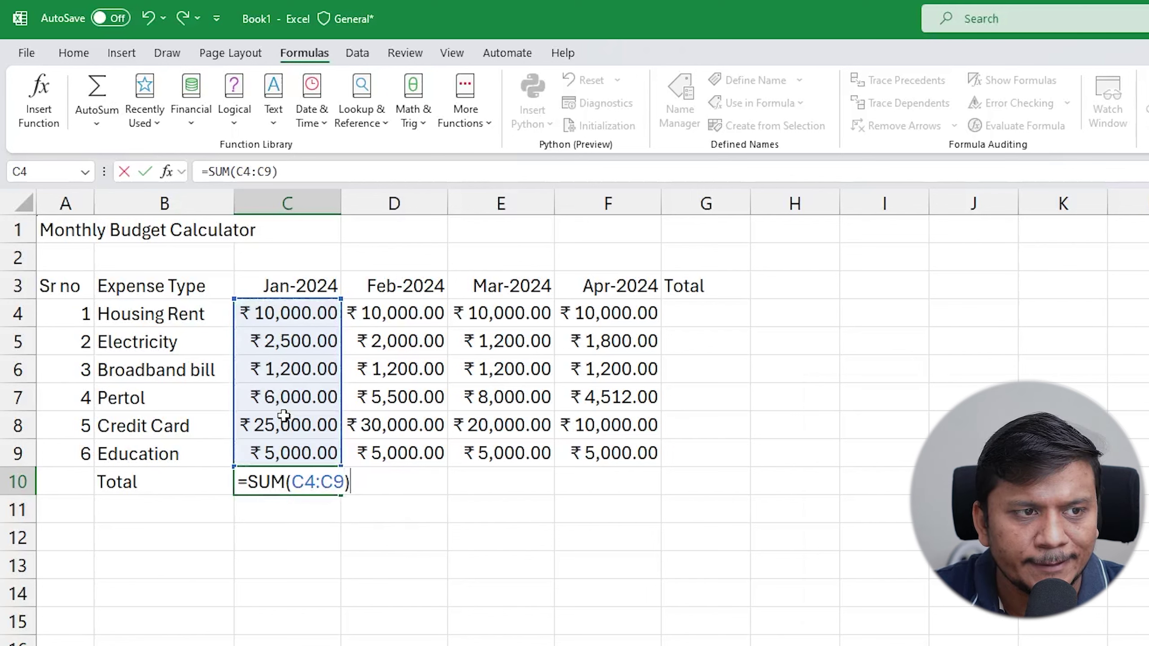
pyautogui.press('Return')
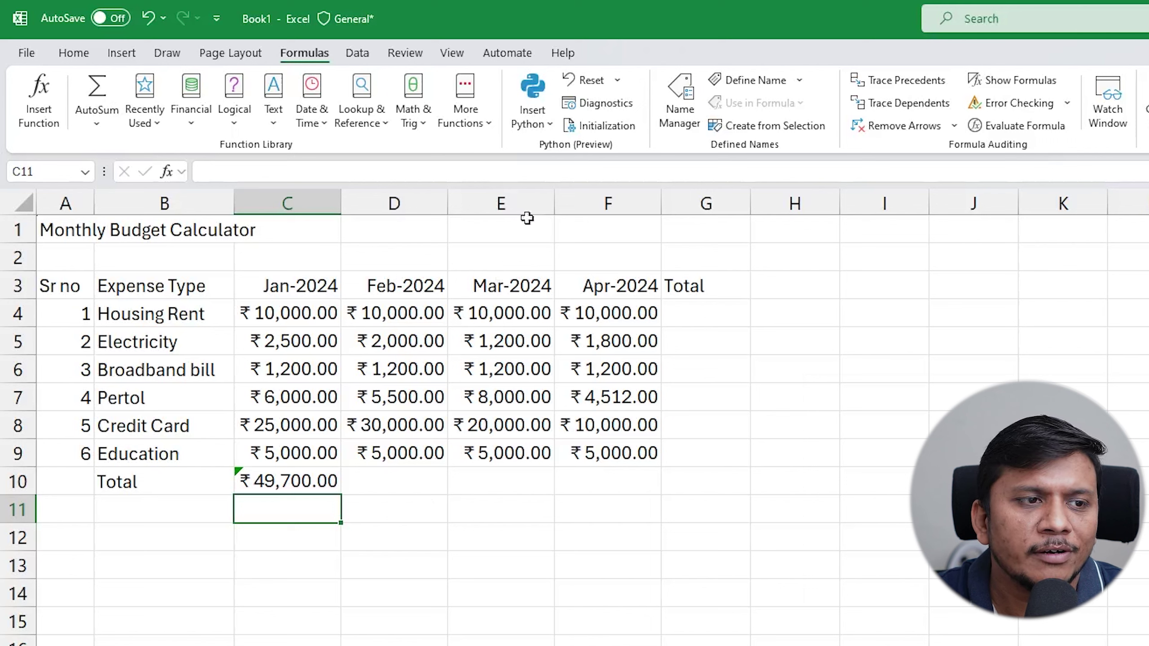
# Step: Ignore the formula error flagged on the January total in C10
pyautogui.click(250, 480)
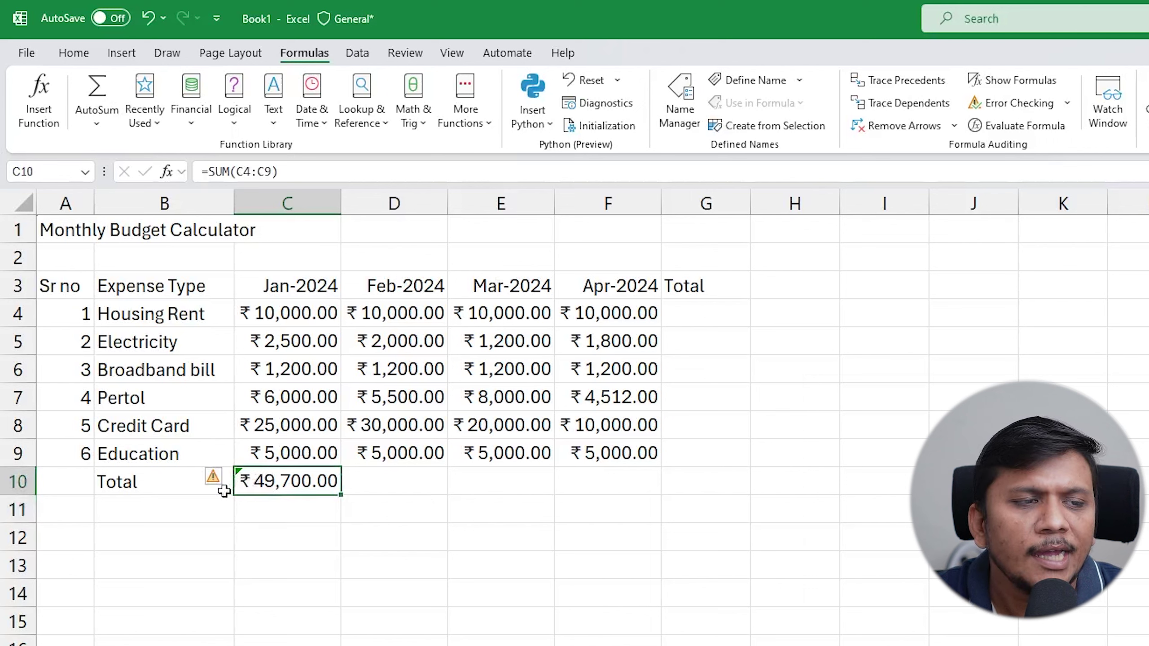
pyautogui.click(294, 529)
pyautogui.click(267, 483)
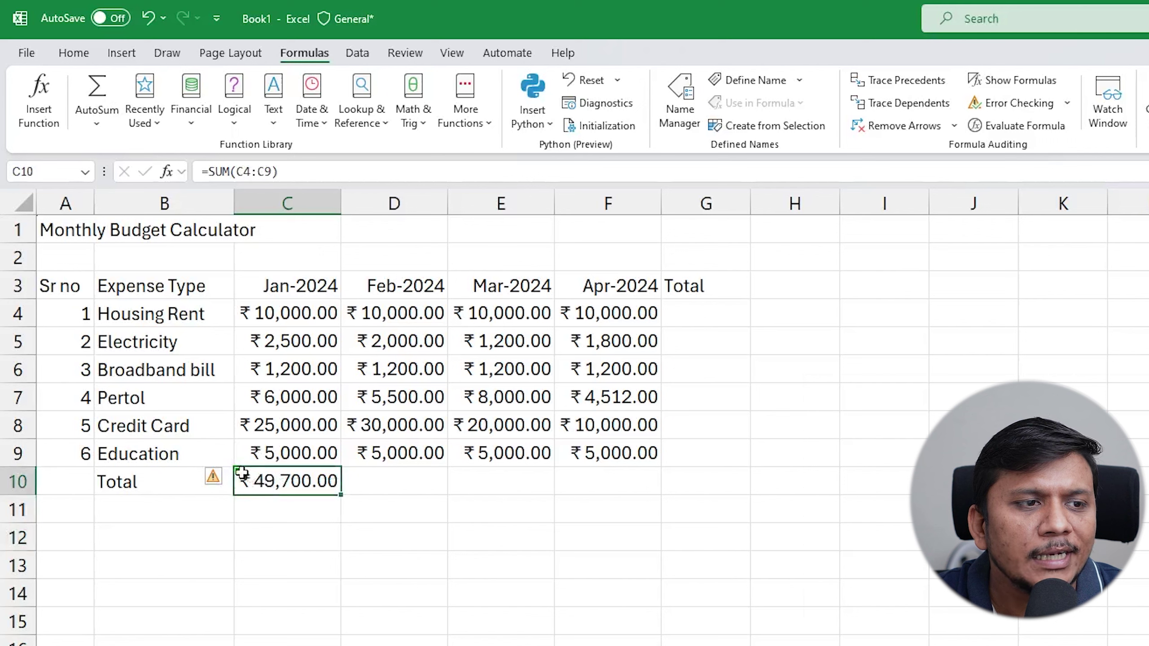
pyautogui.click(218, 479)
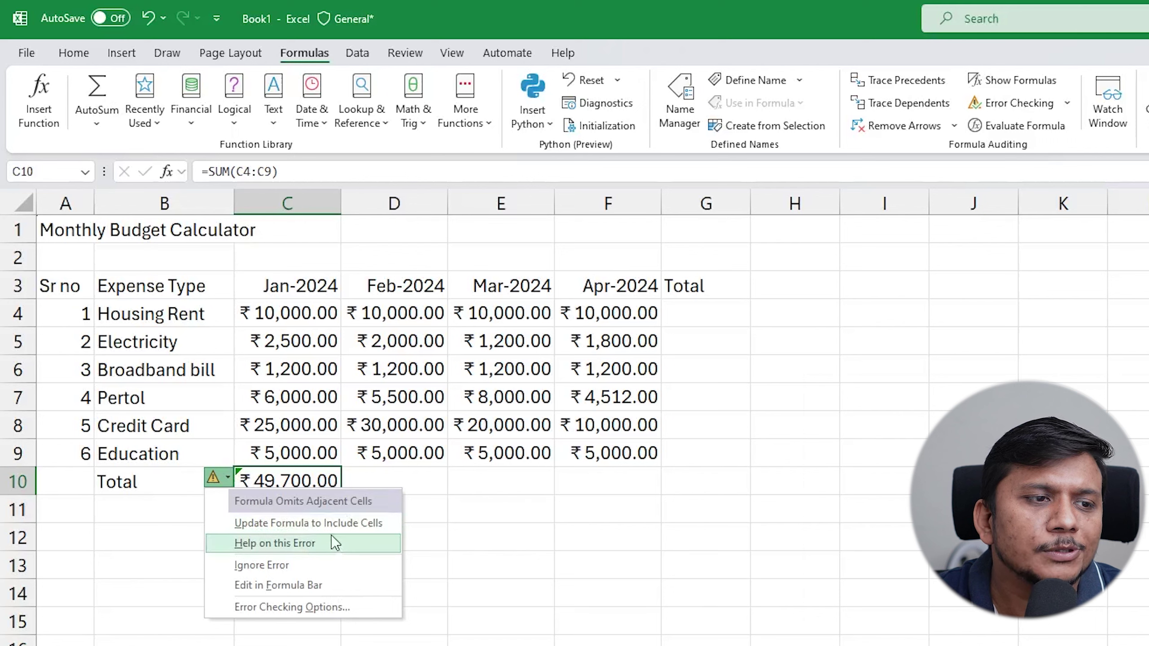
pyautogui.click(315, 565)
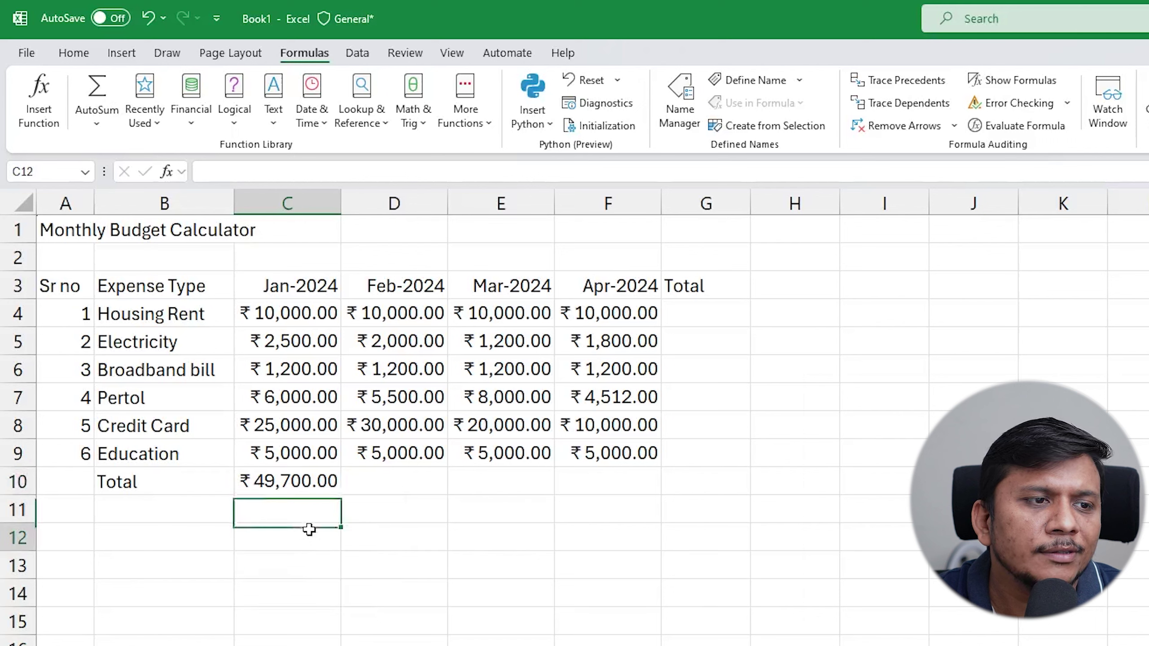
# Step: Insert an AutoSum formula in D10 for February and replace its suggested range with cell D4
pyautogui.click(420, 505)
pyautogui.click(289, 470)
pyautogui.click(425, 487)
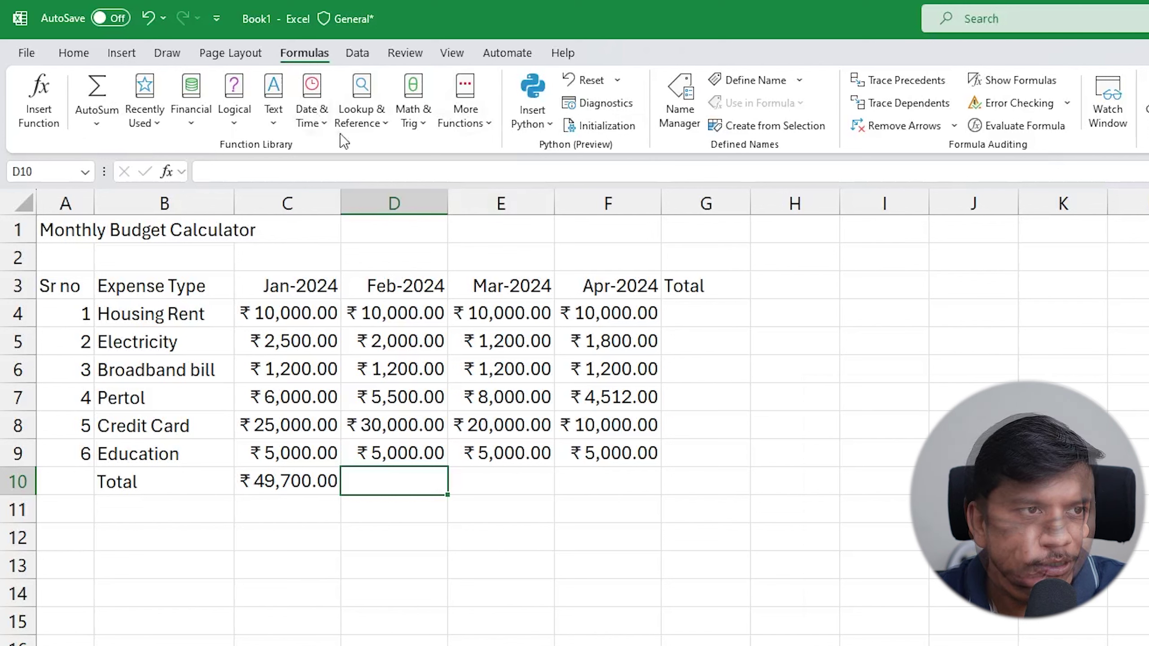
pyautogui.click(102, 124)
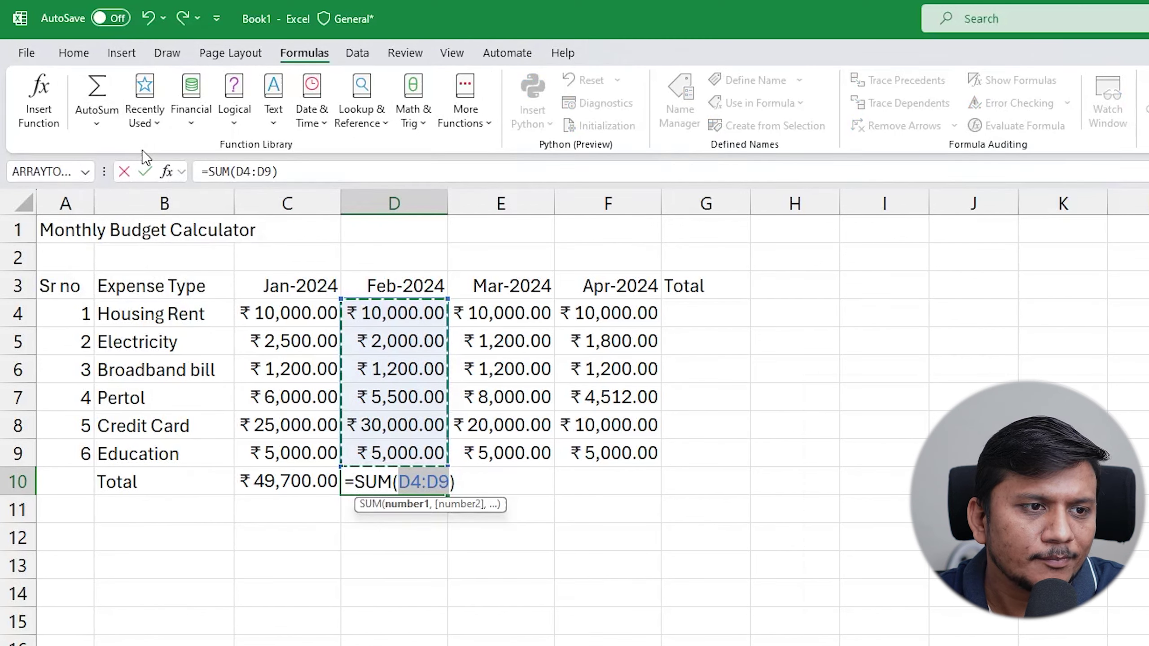
pyautogui.press('BackSpace')
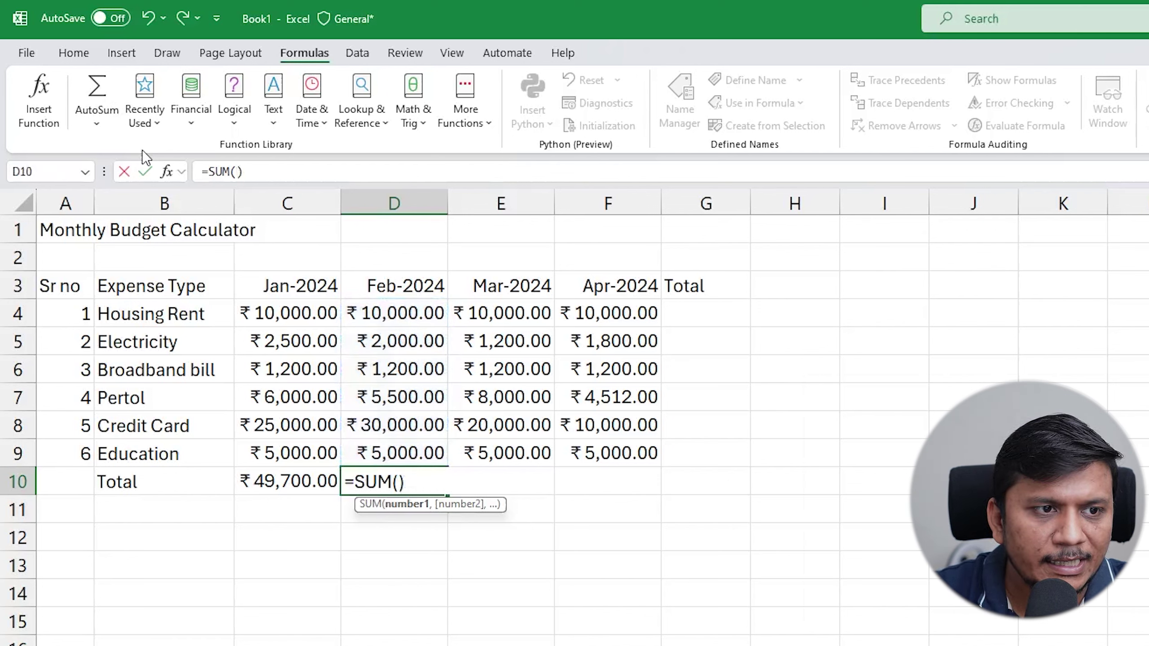
pyautogui.click(409, 312)
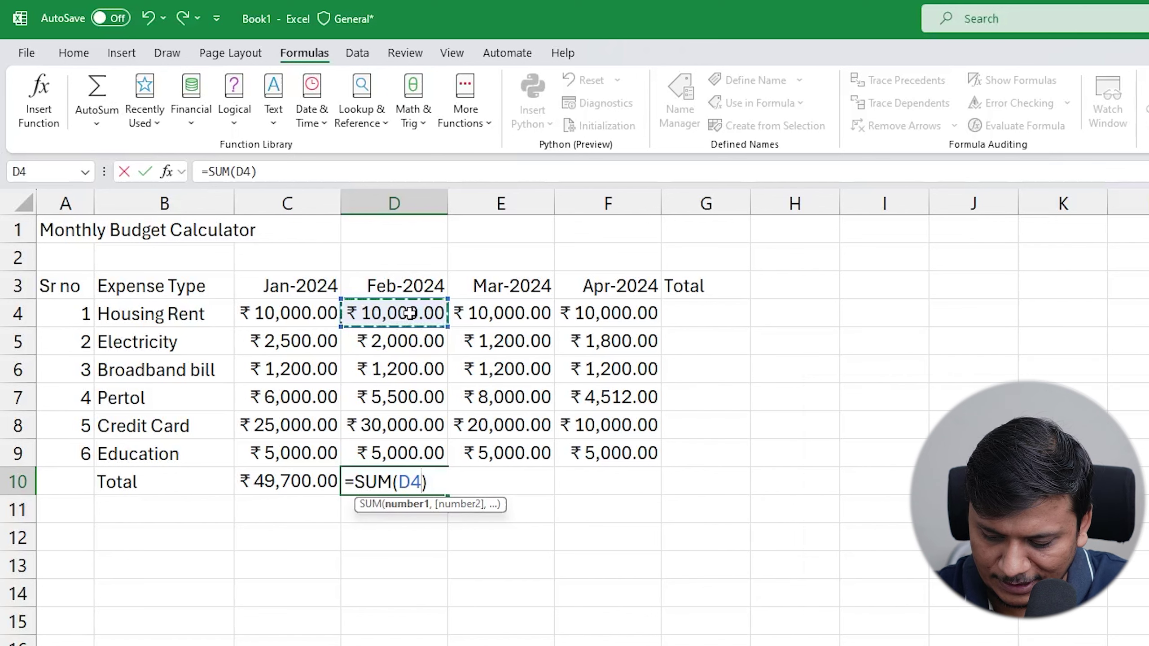
# Step: Extend the D10 formula by adding the February cells one by one to make =SUM(D4+D5+D6+D7+D8+D9)
pyautogui.write('+')
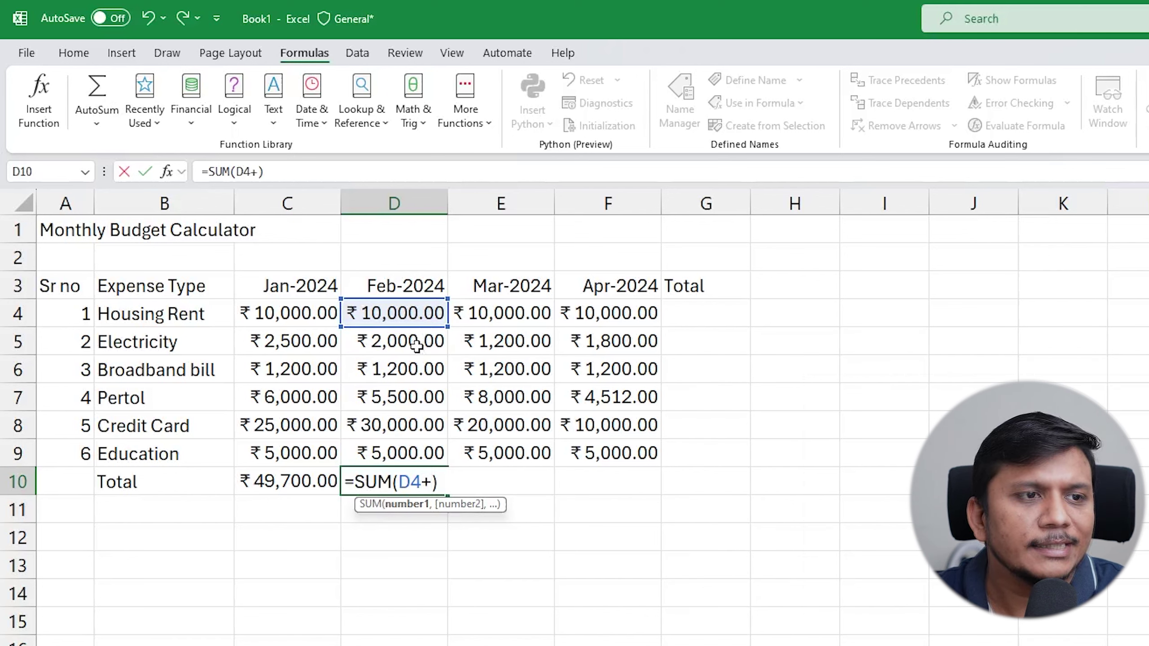
pyautogui.click(417, 348)
pyautogui.write('++')
pyautogui.click(416, 369)
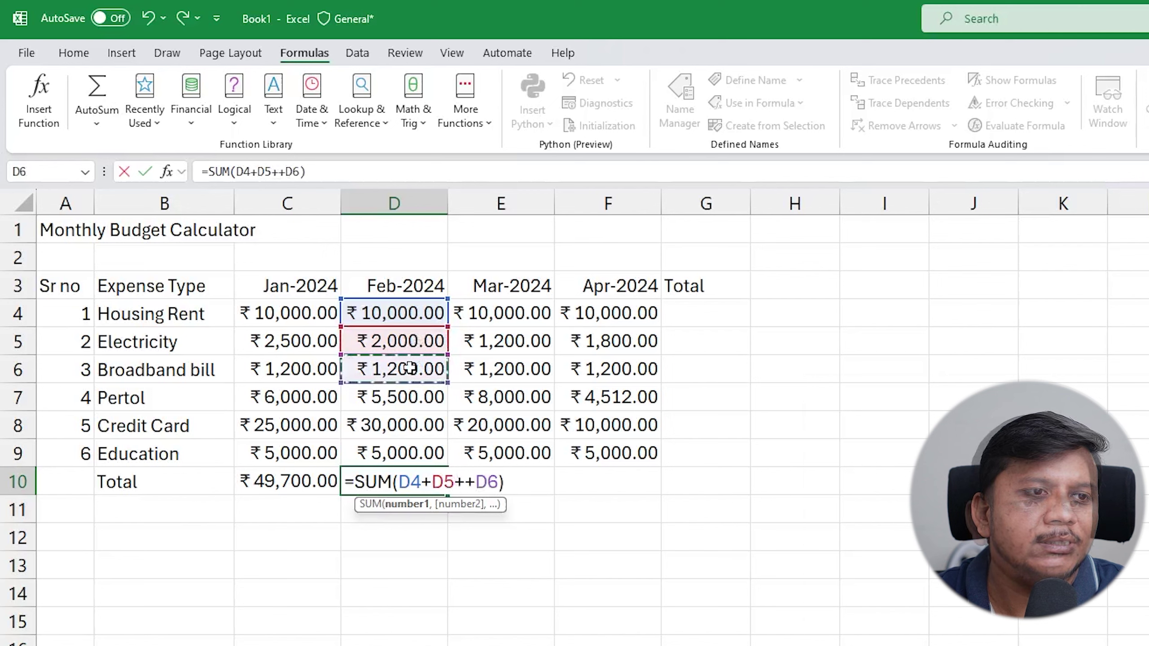
pyautogui.press('BackSpace')
pyautogui.press('BackSpace')
pyautogui.press('BackSpace')
pyautogui.click(416, 369)
pyautogui.write('+')
pyautogui.click(416, 394)
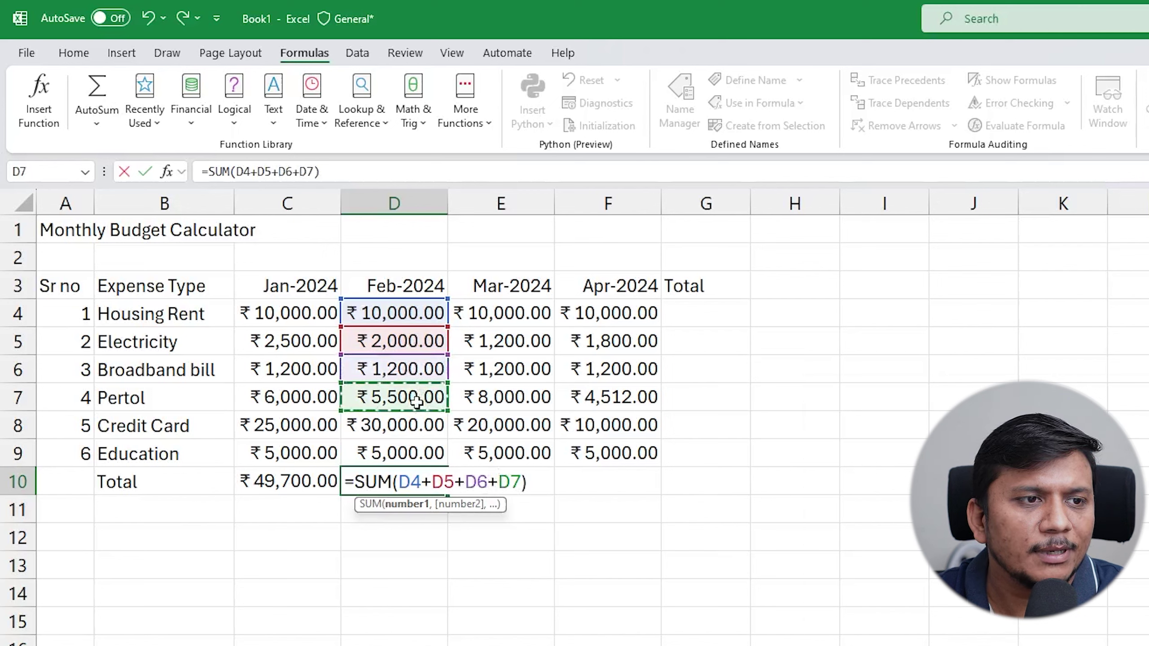
pyautogui.press('Return')
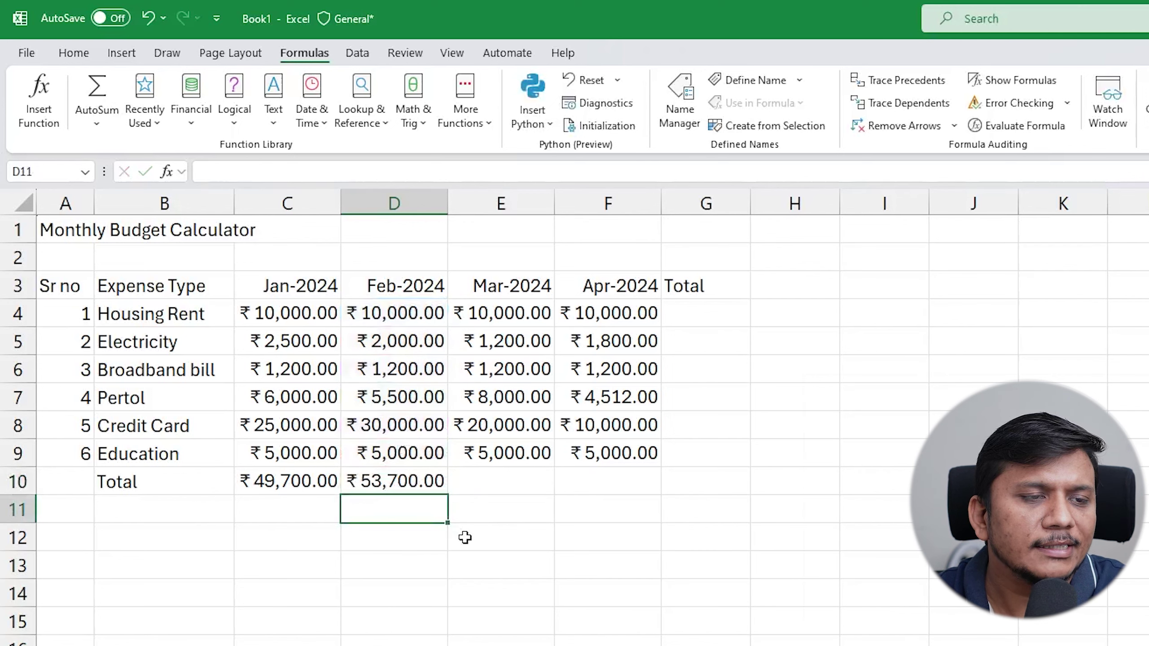
# Step: Check the cell-by-cell February formula in D10 and delete it
pyautogui.click(464, 538)
pyautogui.doubleClick(410, 473)
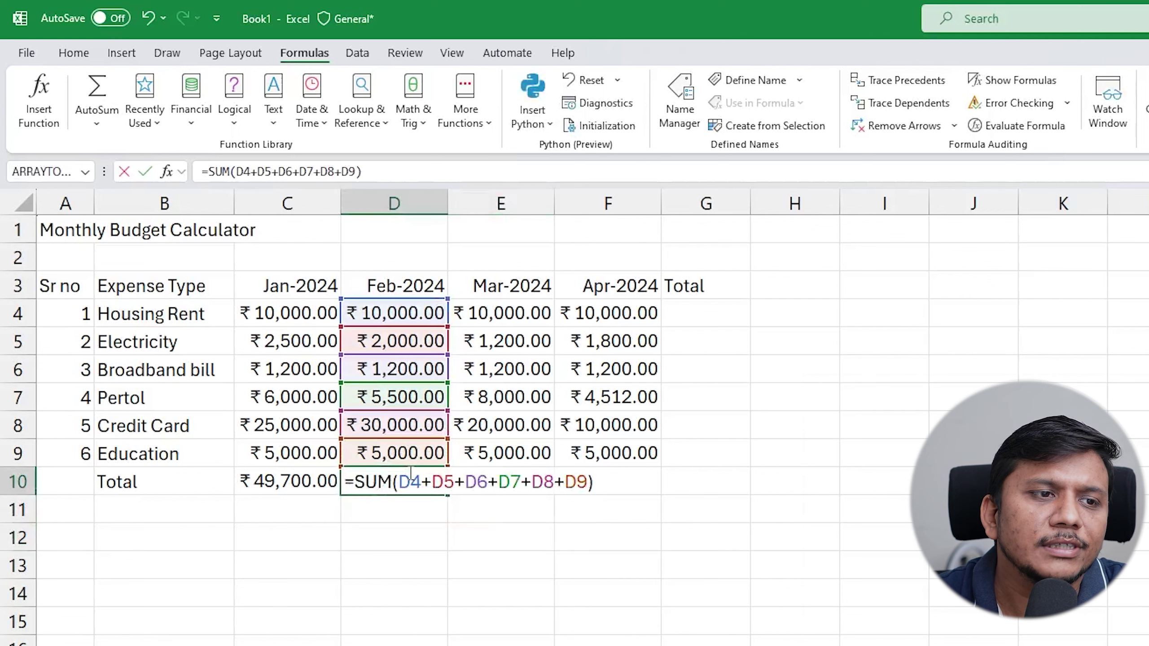
pyautogui.click(484, 505)
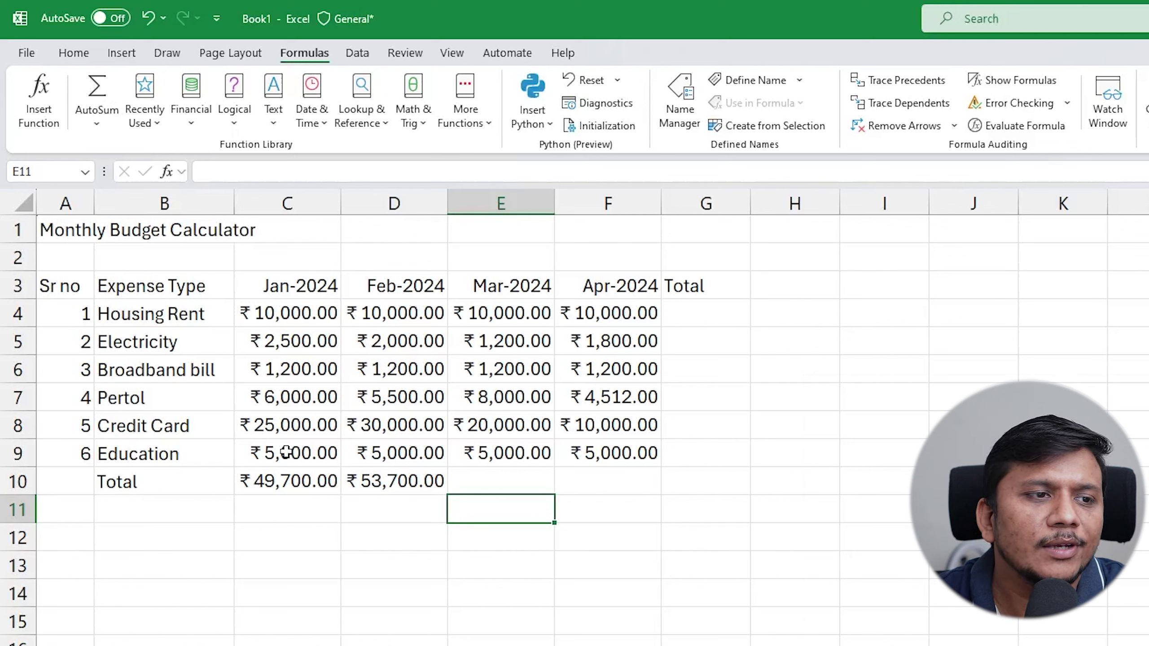
pyautogui.click(279, 482)
pyautogui.click(409, 500)
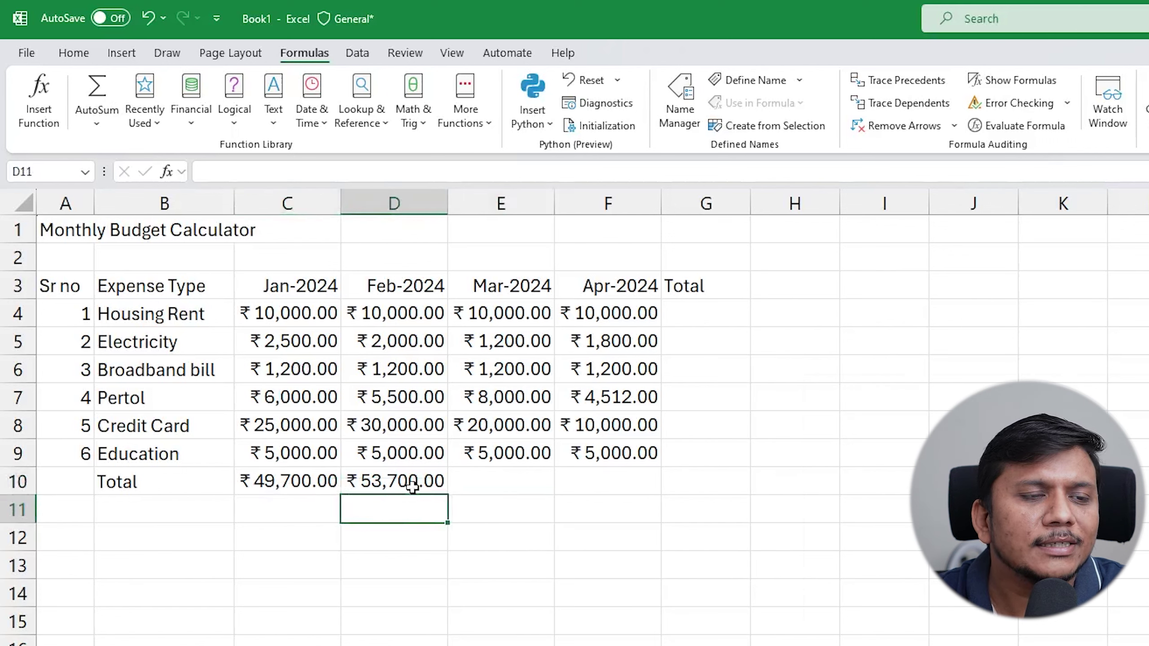
pyautogui.click(411, 486)
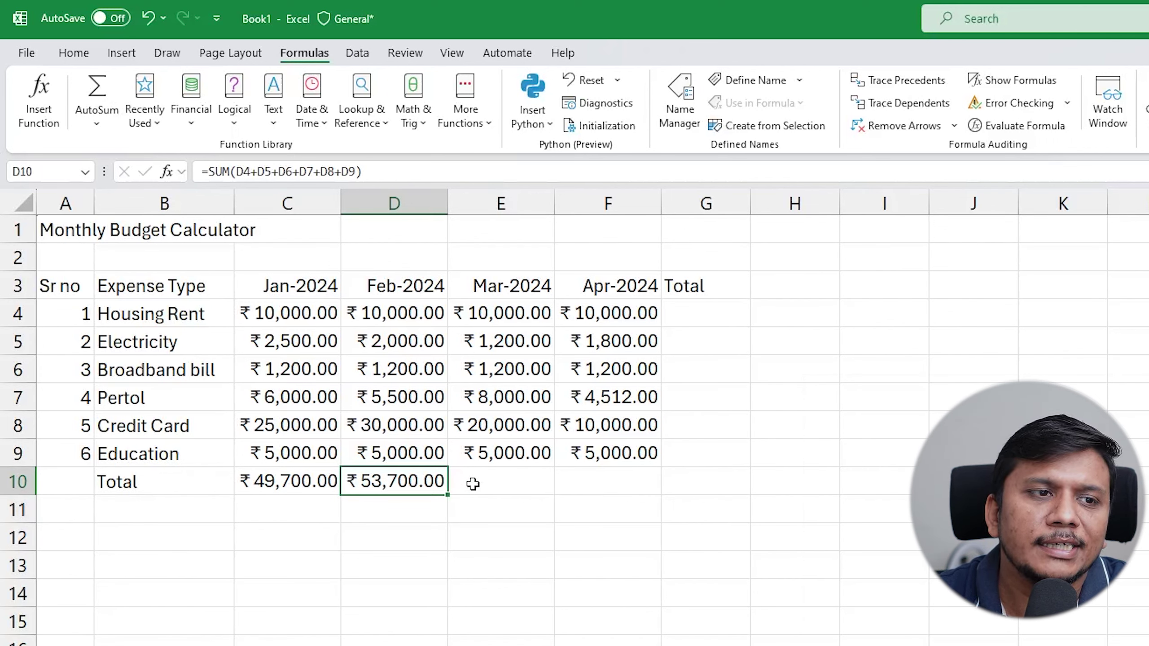
pyautogui.press('Delete')
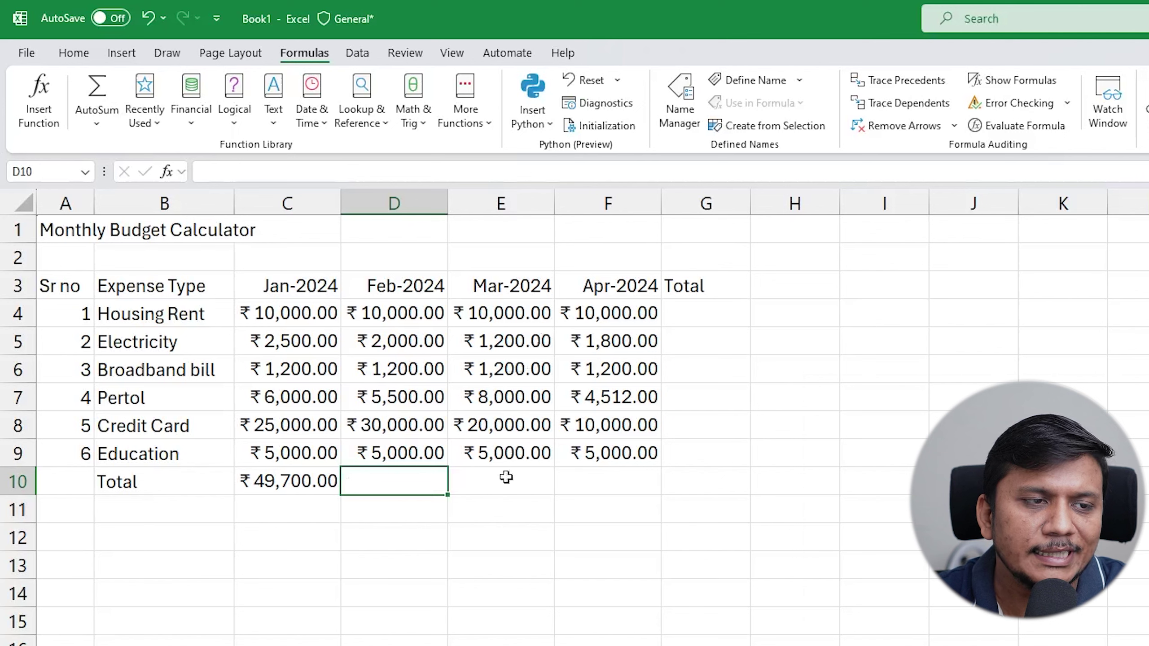
# Step: Fill the January total formula from C10 into D10 and check the copied February formula
pyautogui.click(508, 506)
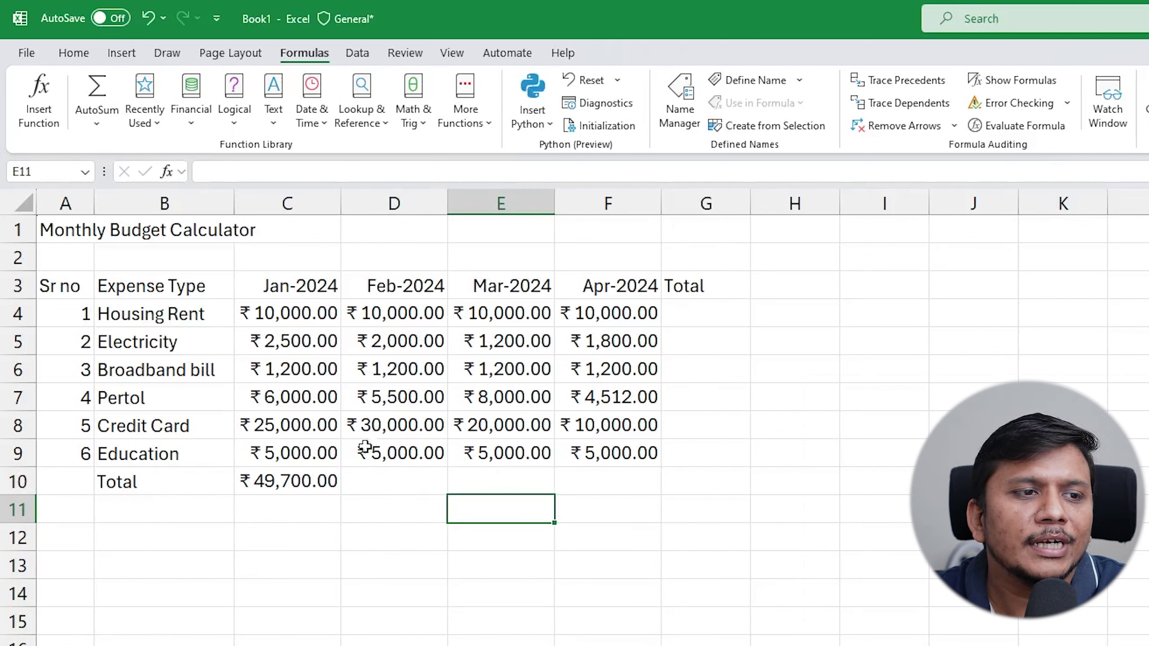
pyautogui.click(301, 480)
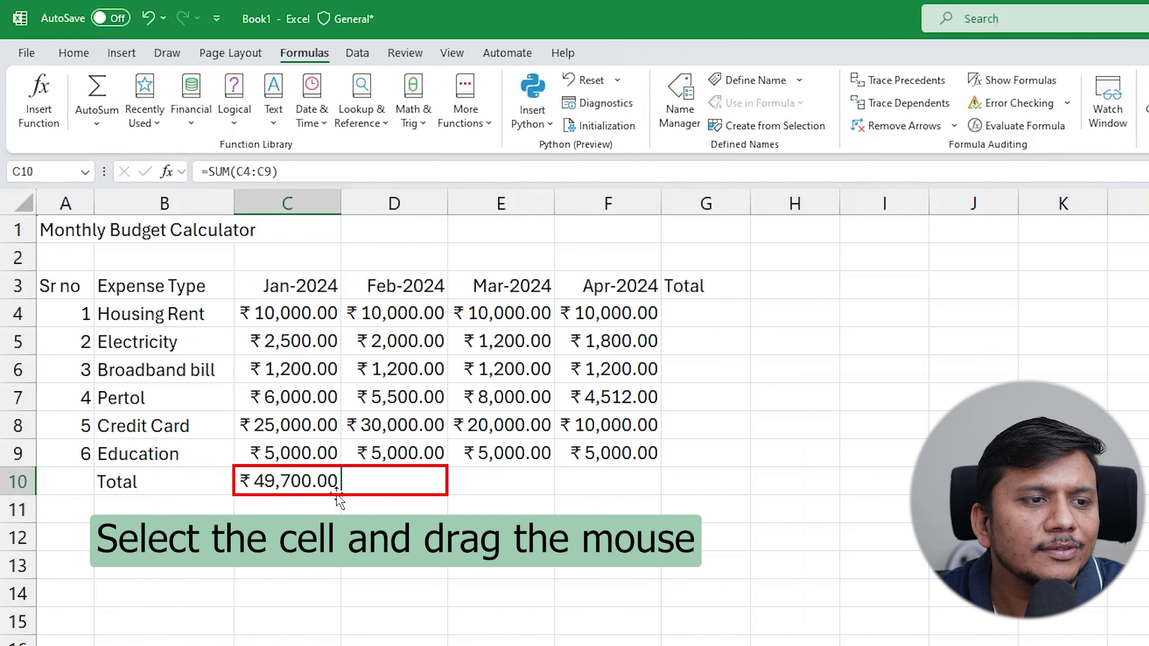
pyautogui.moveTo(343, 499); pyautogui.dragTo(409, 491)
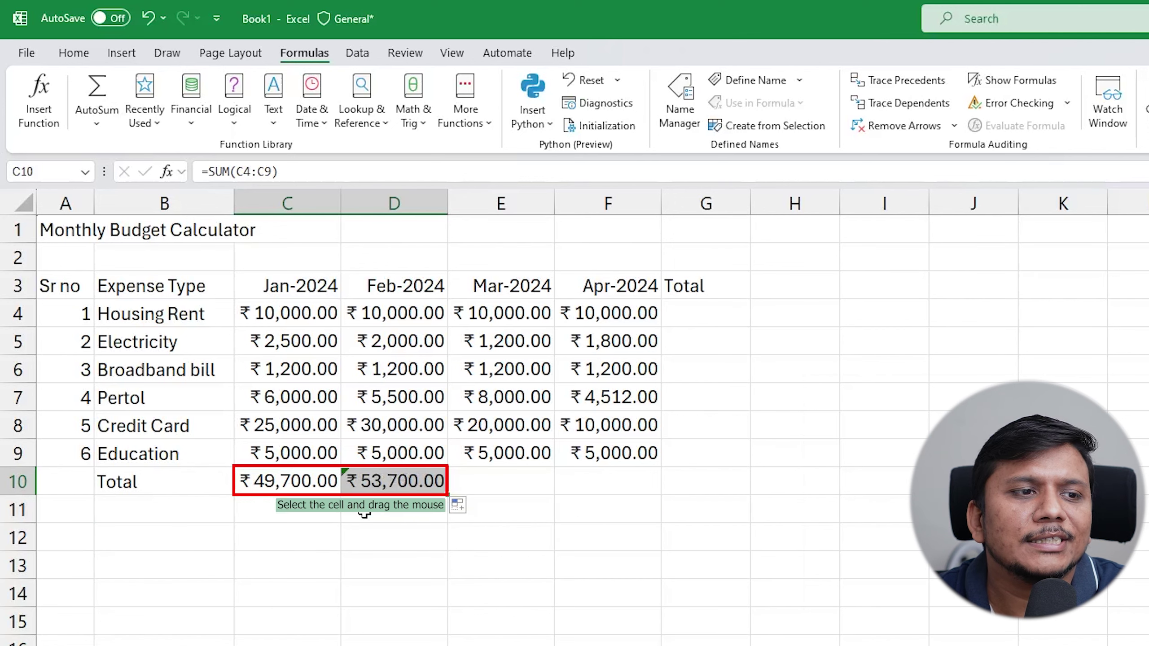
pyautogui.click(383, 509)
pyautogui.click(393, 479)
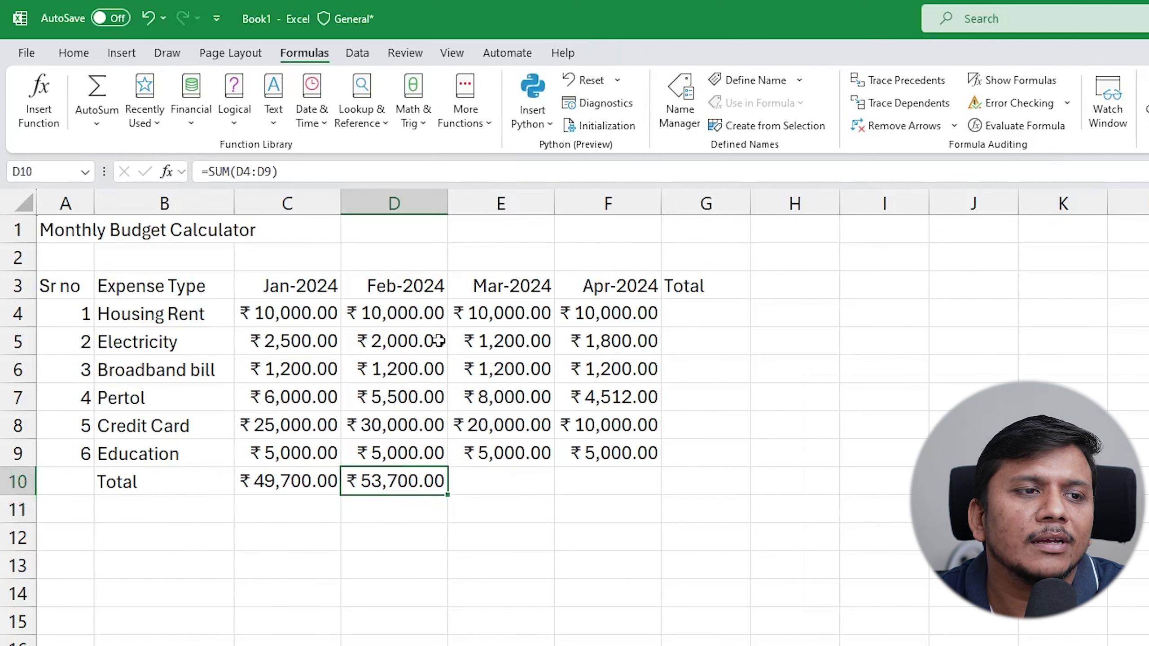
pyautogui.click(398, 506)
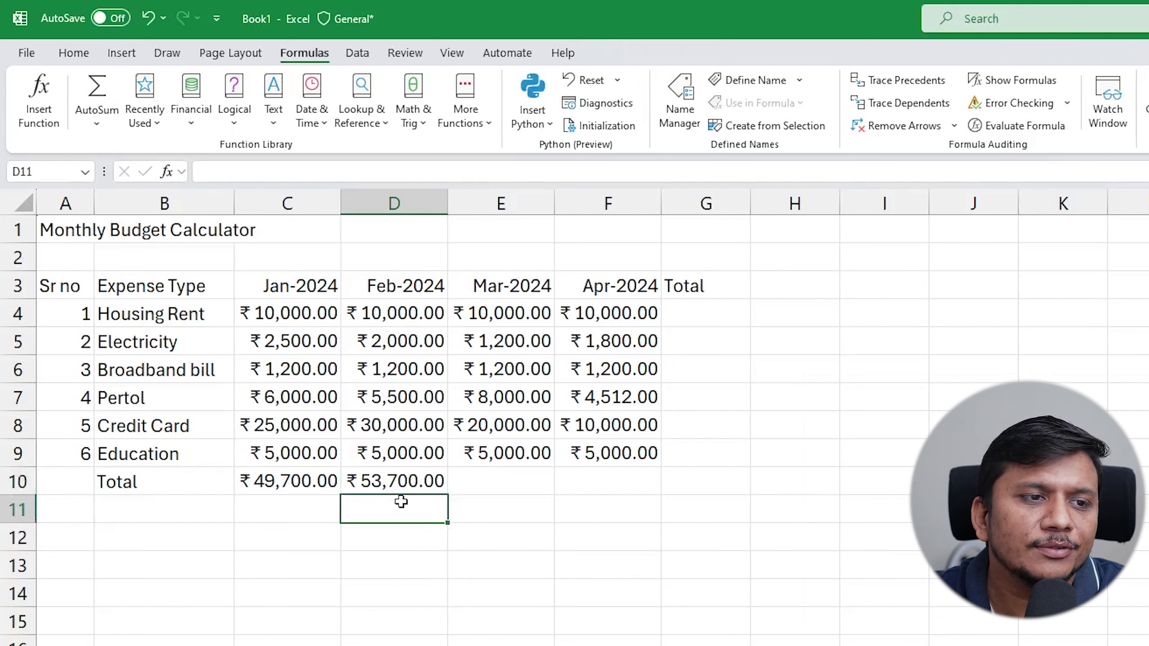
# Step: Fill the total formula from C10 across to F10 to total the March and April expenses
pyautogui.moveTo(313, 475); pyautogui.dragTo(627, 486)
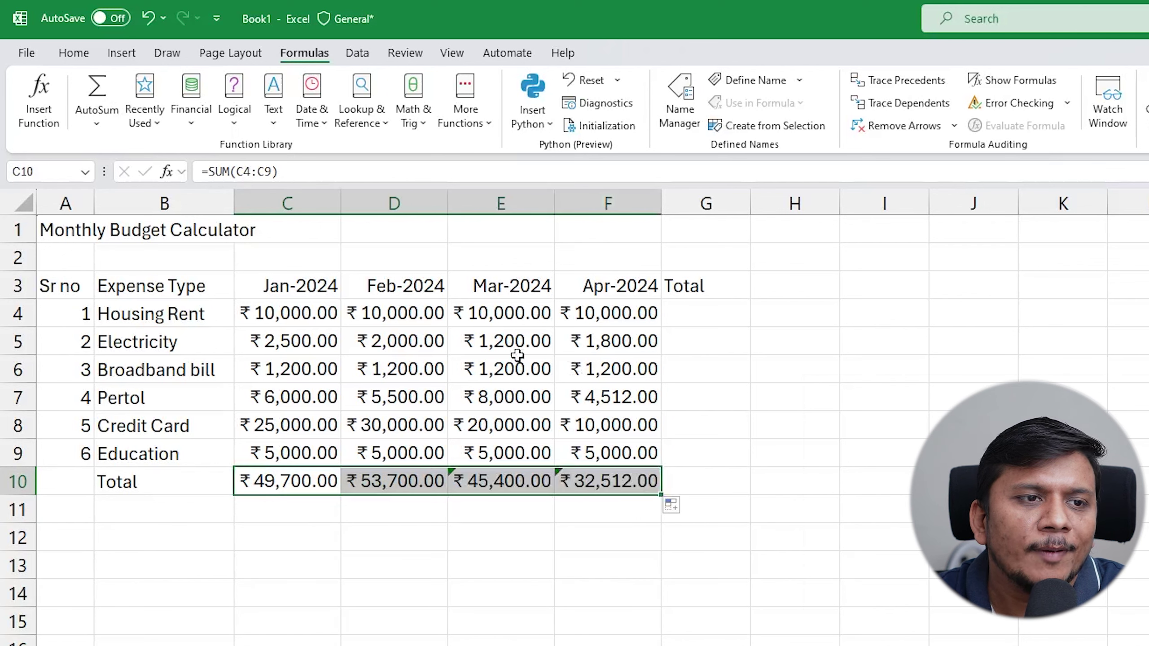
pyautogui.click(550, 535)
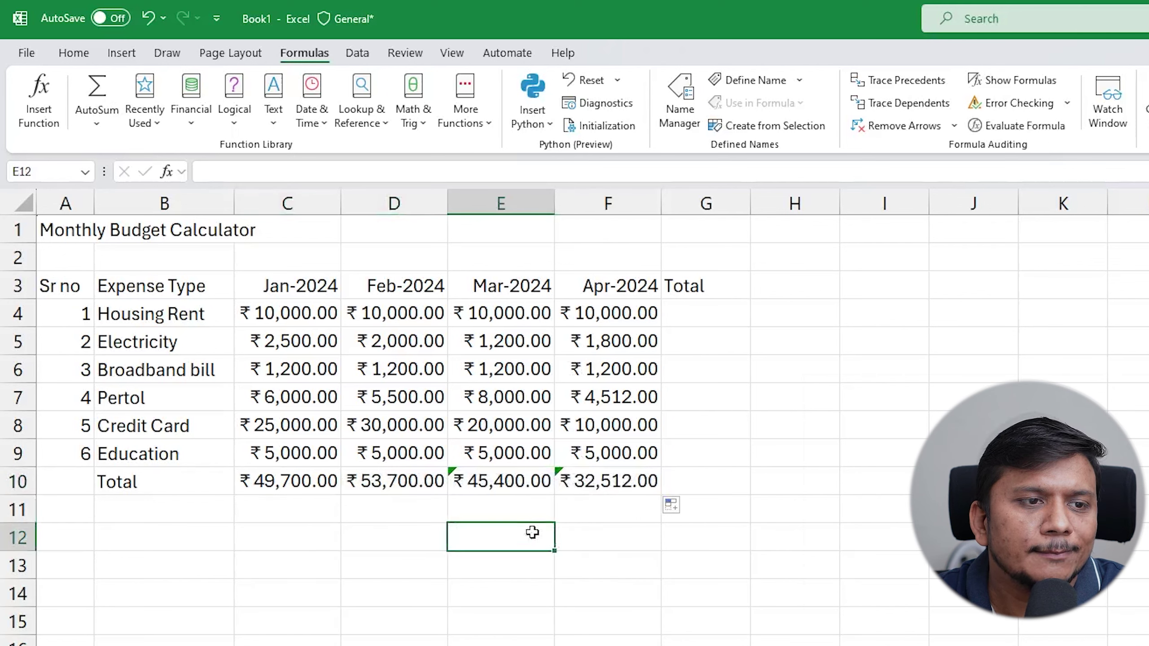
pyautogui.click(672, 573)
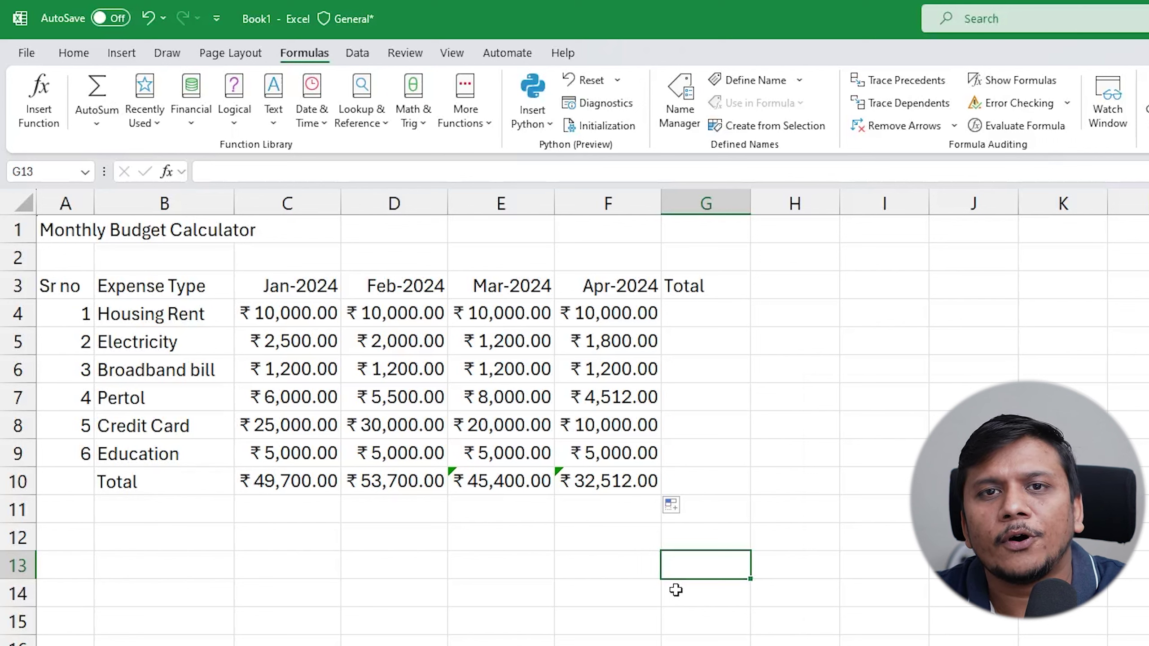
# Step: Enter =SUM(C4:F4) in G4 for the Housing Rent total and fill it down to G9
pyautogui.click(697, 309)
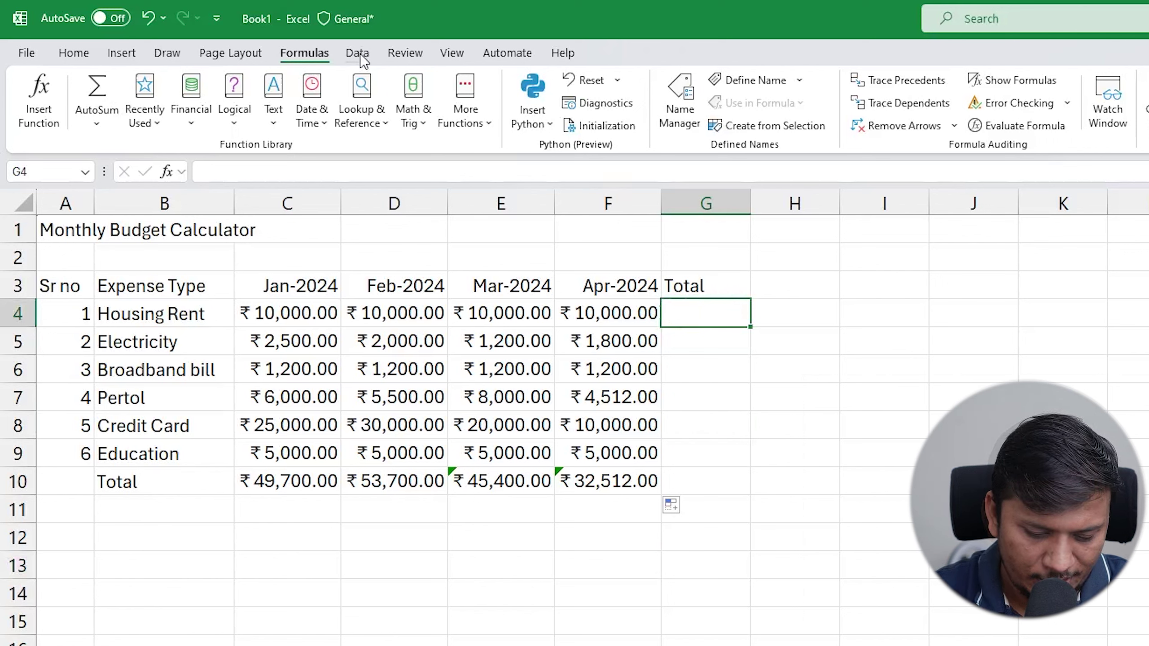
pyautogui.write('=')
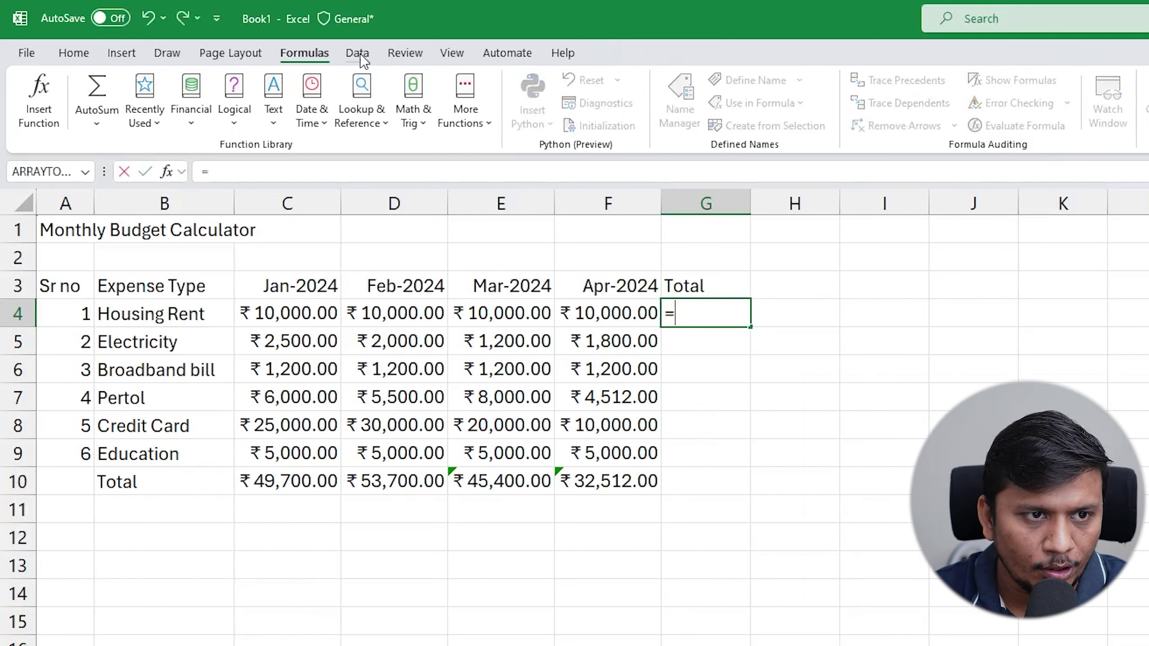
pyautogui.write('sum')
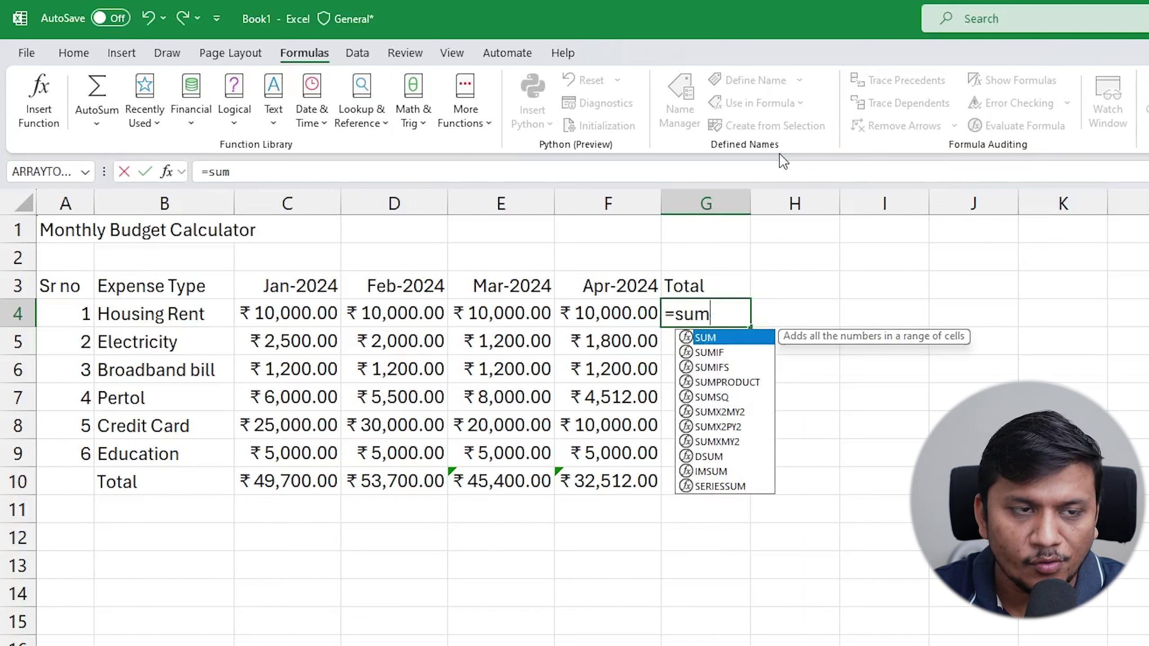
pyautogui.write('(')
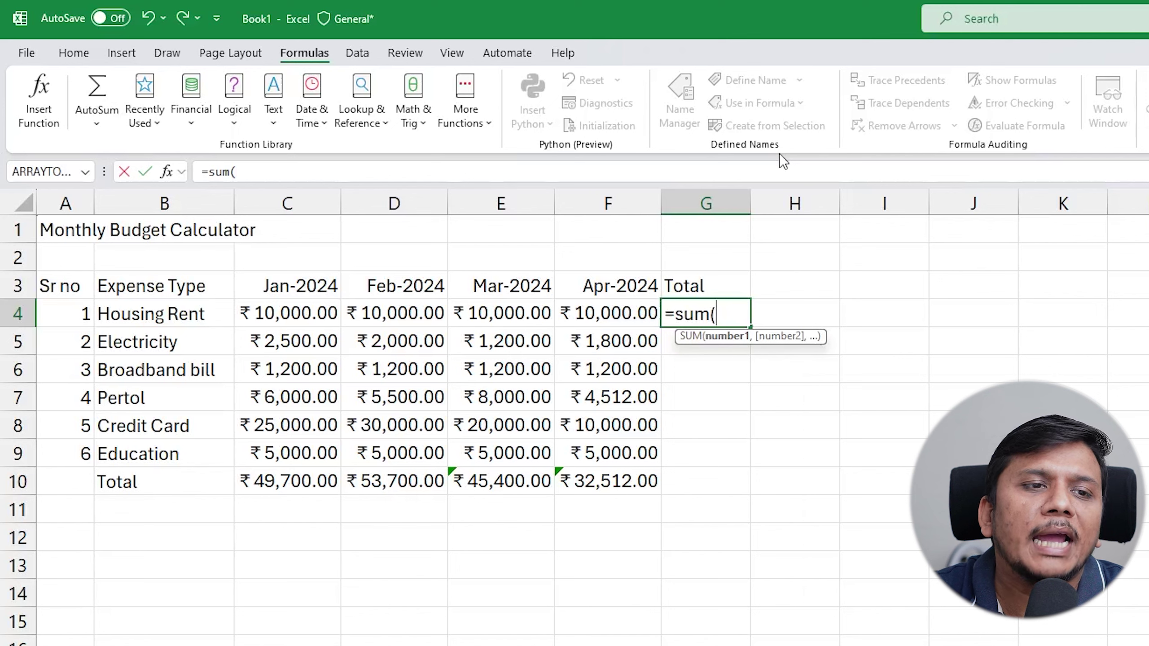
pyautogui.moveTo(301, 312); pyautogui.dragTo(578, 312)
pyautogui.write(')')
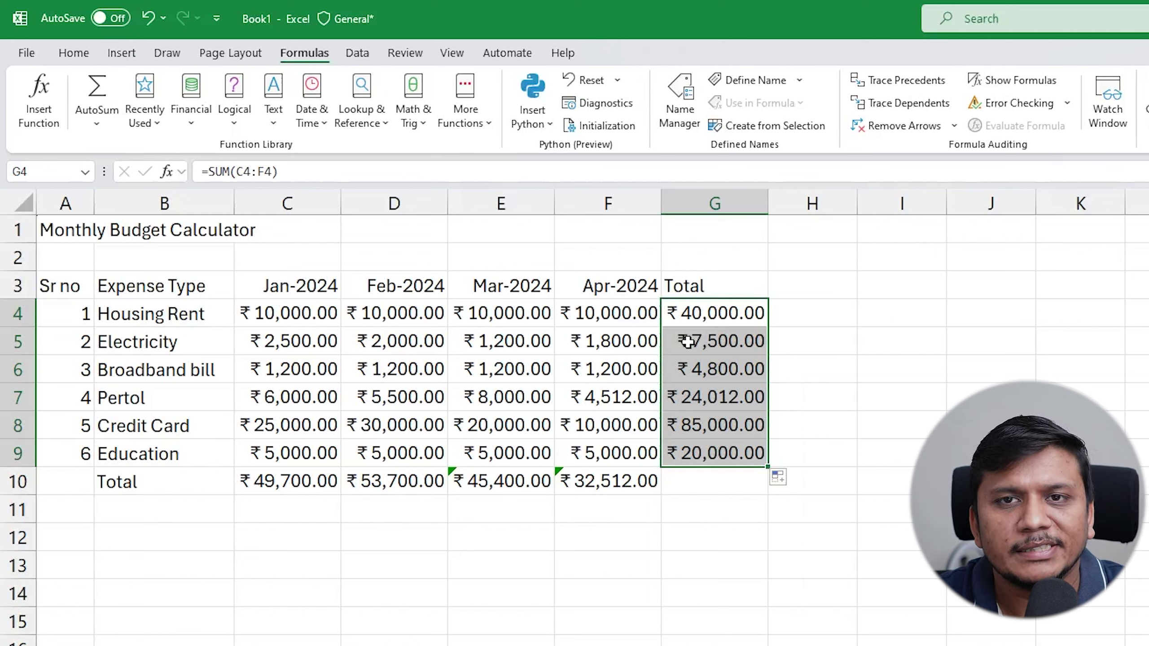
# Step: Review the Credit Card total in G8 and the February total in D10
pyautogui.click(394, 593)
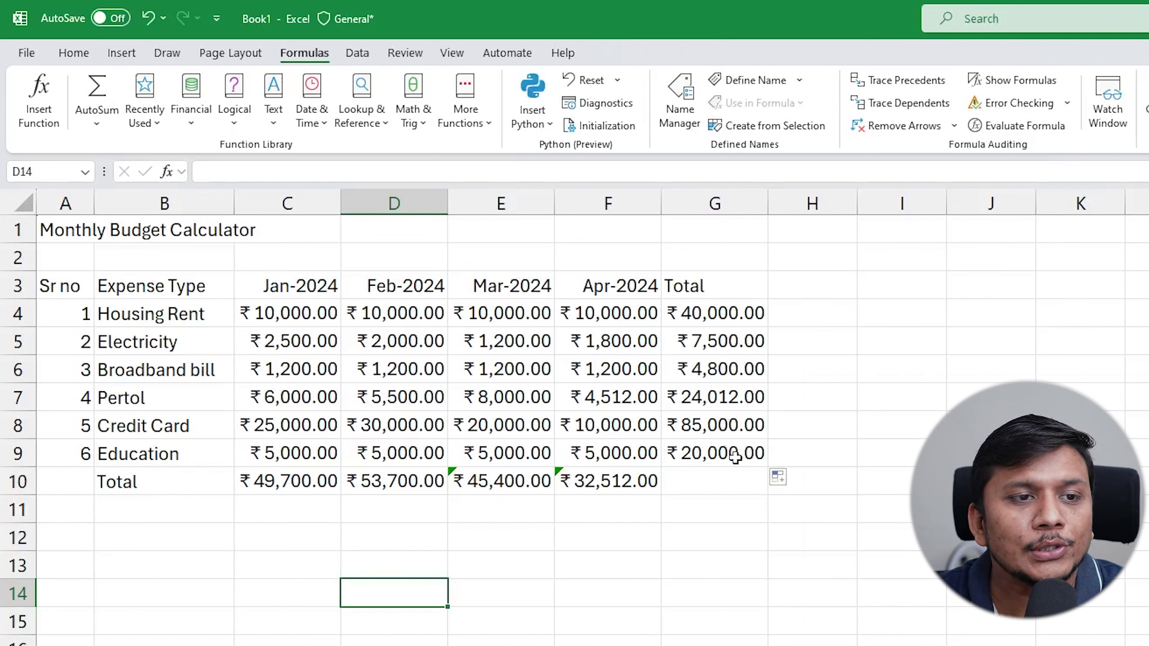
pyautogui.click(734, 428)
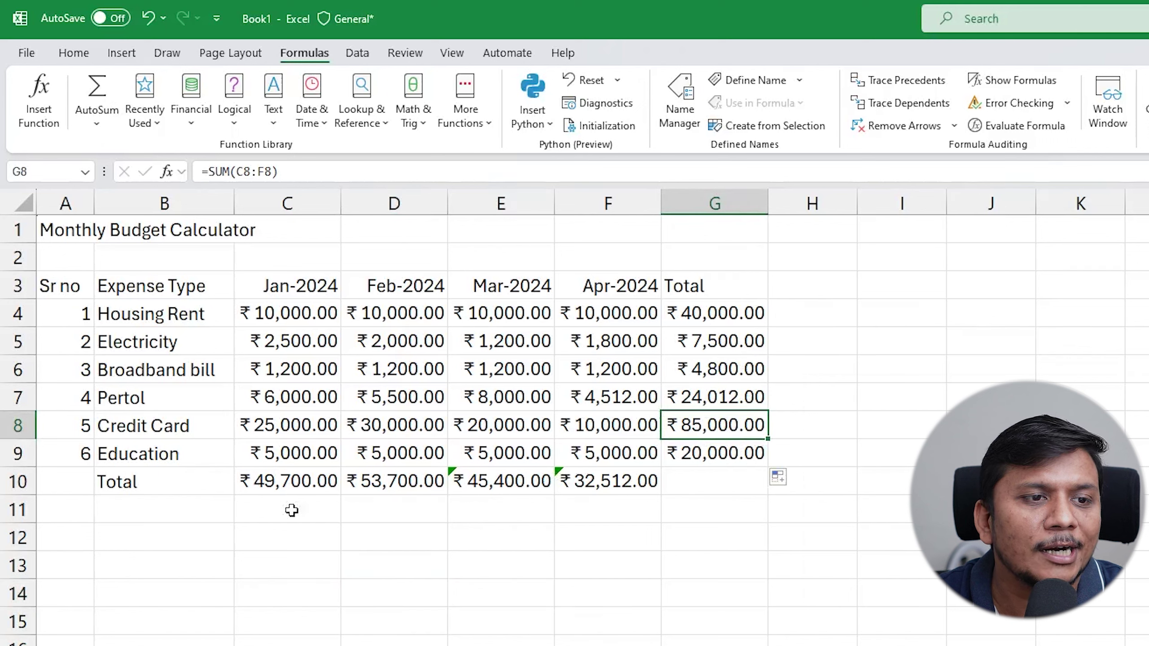
pyautogui.click(423, 578)
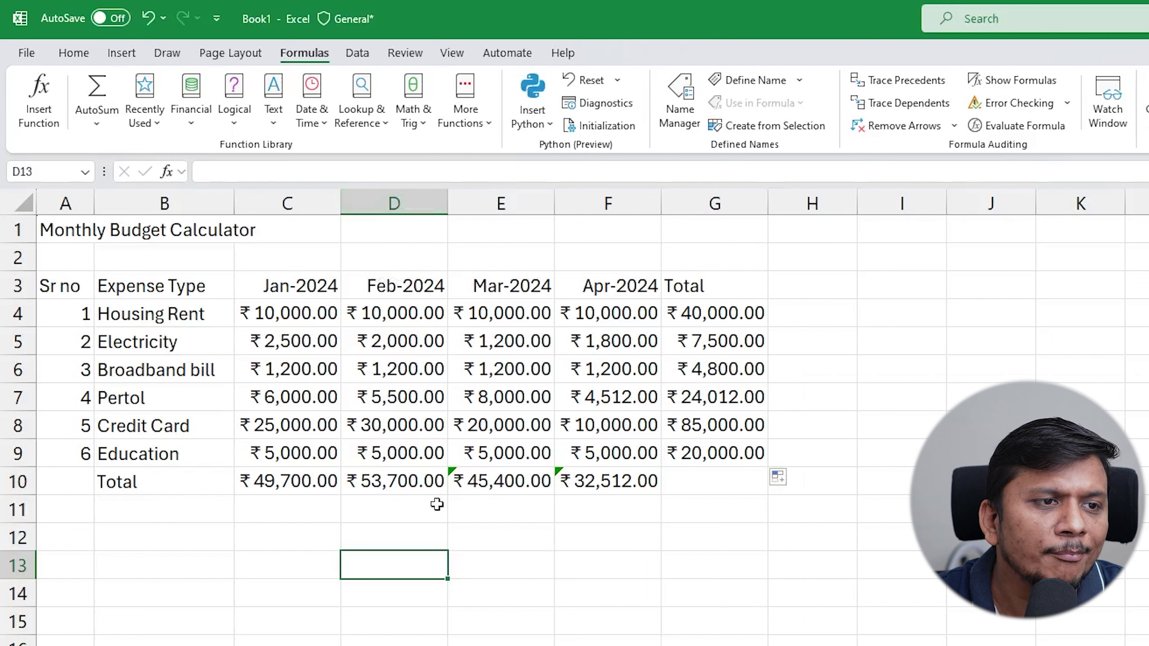
pyautogui.click(418, 510)
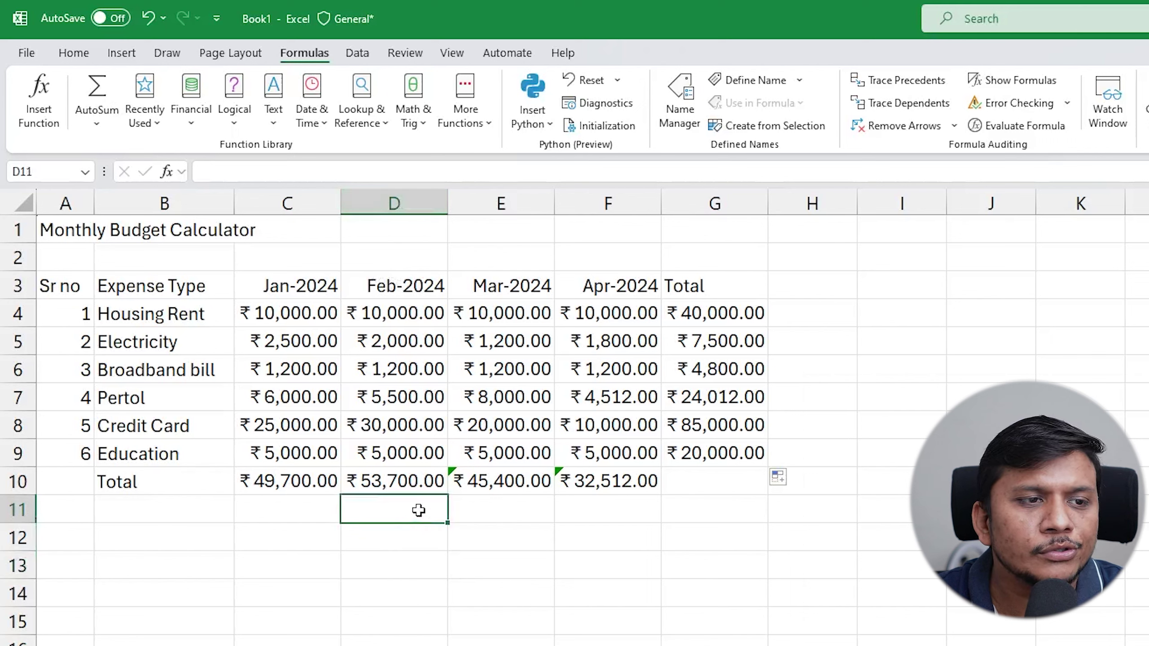
pyautogui.click(424, 475)
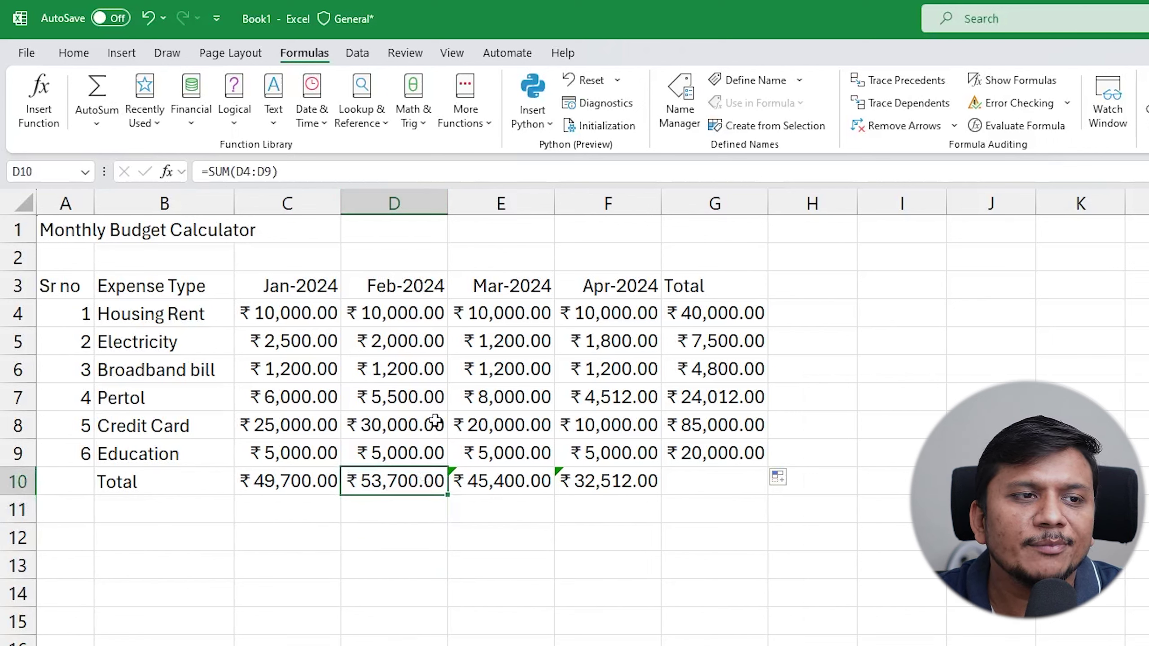
pyautogui.click(472, 532)
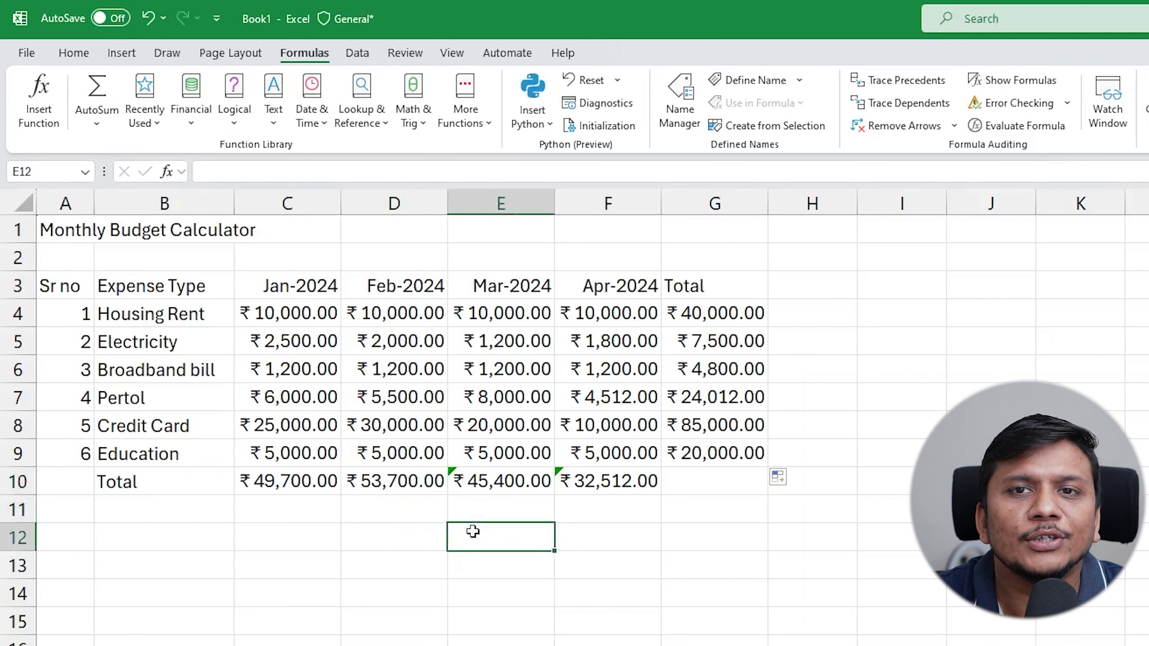